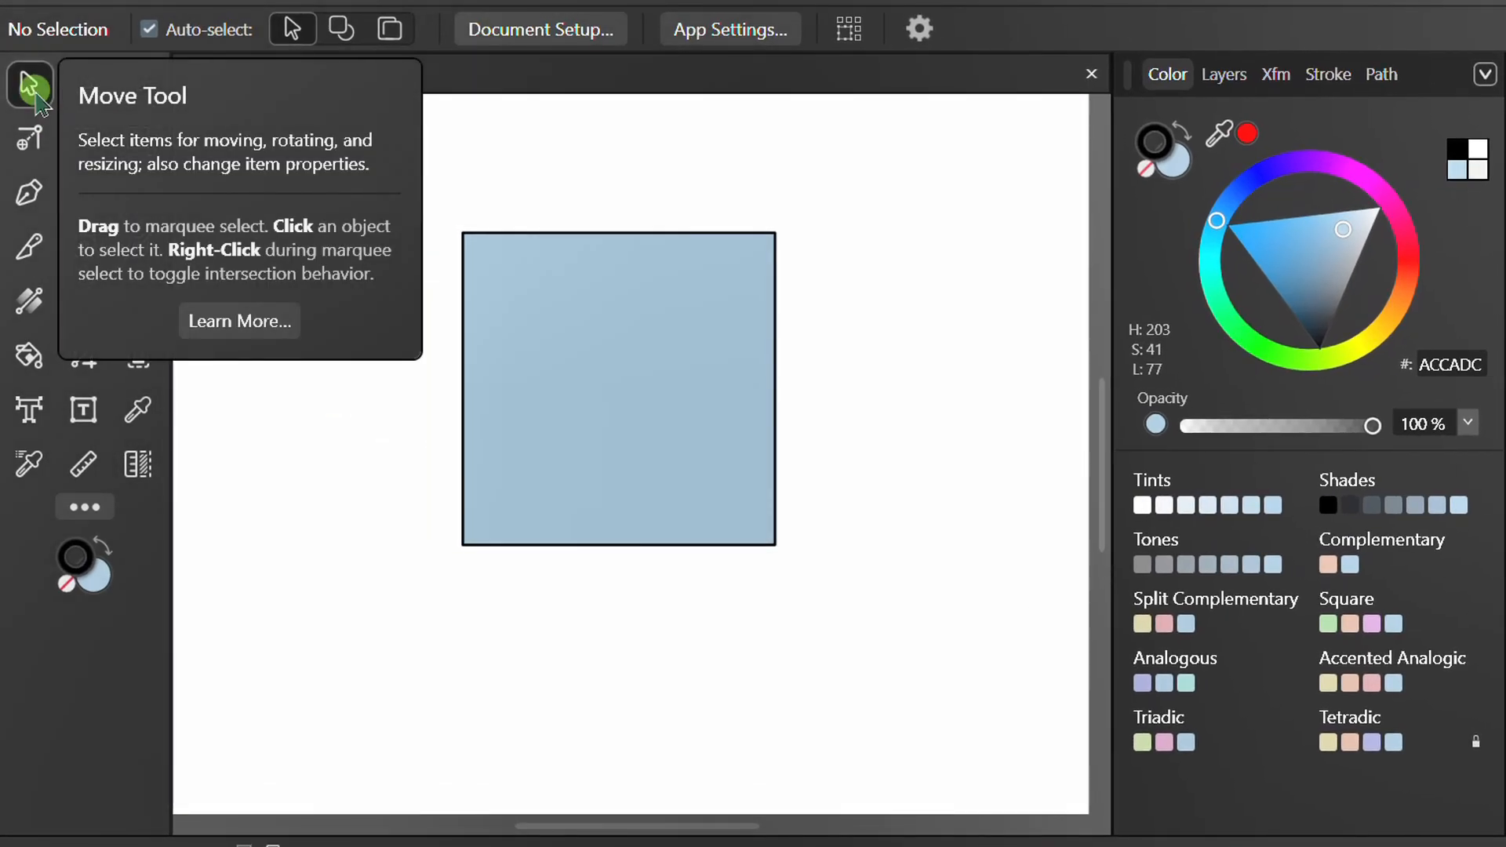
Select the blue square with the Move Tool and scale it down proportionally about its centre.
{"action": "left_click", "coordinate": [35, 98]}
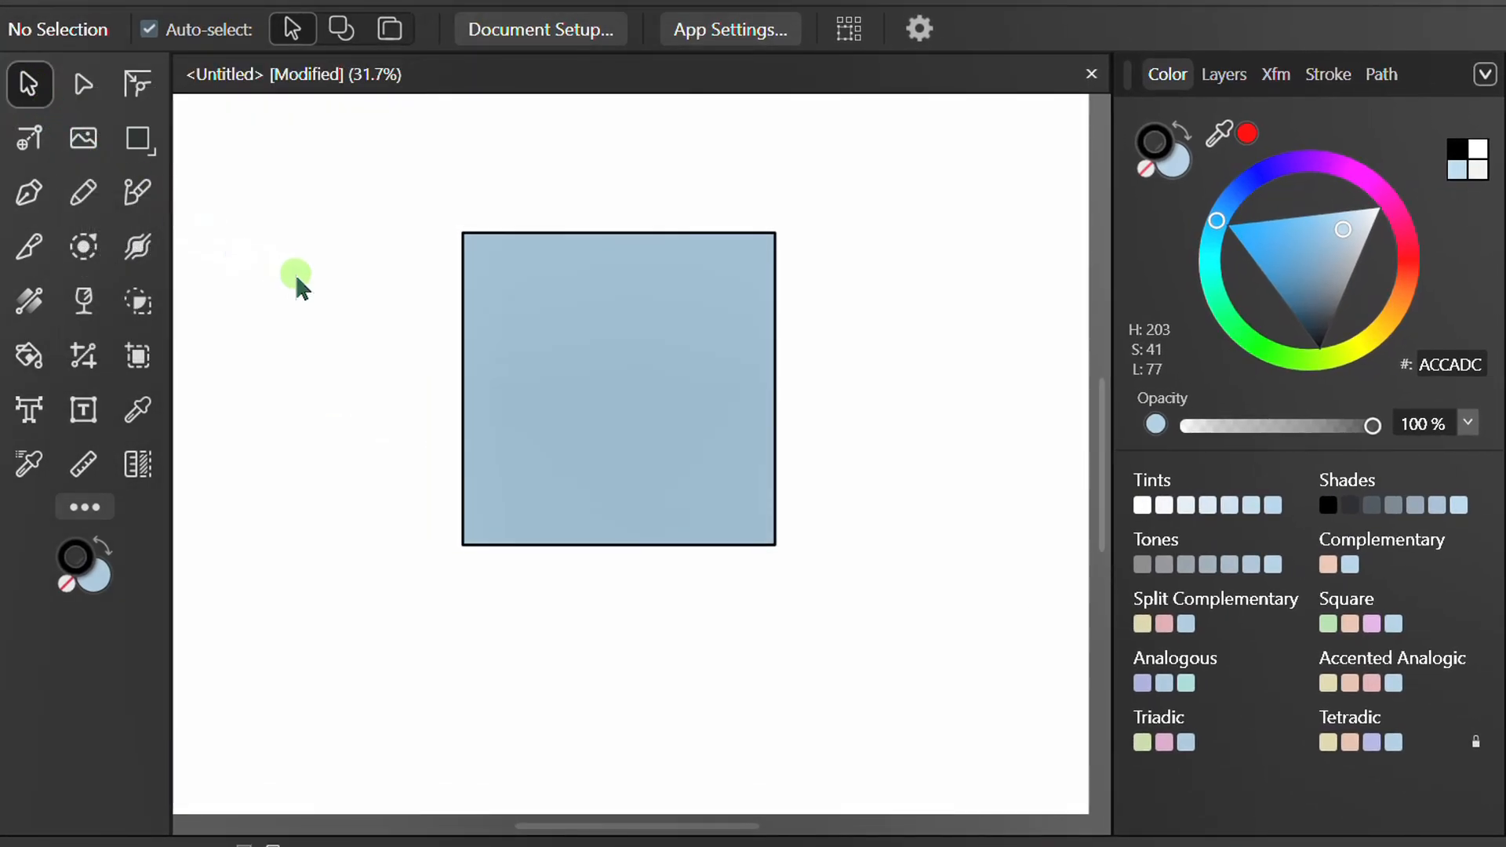
{"action": "key", "text": "v"}
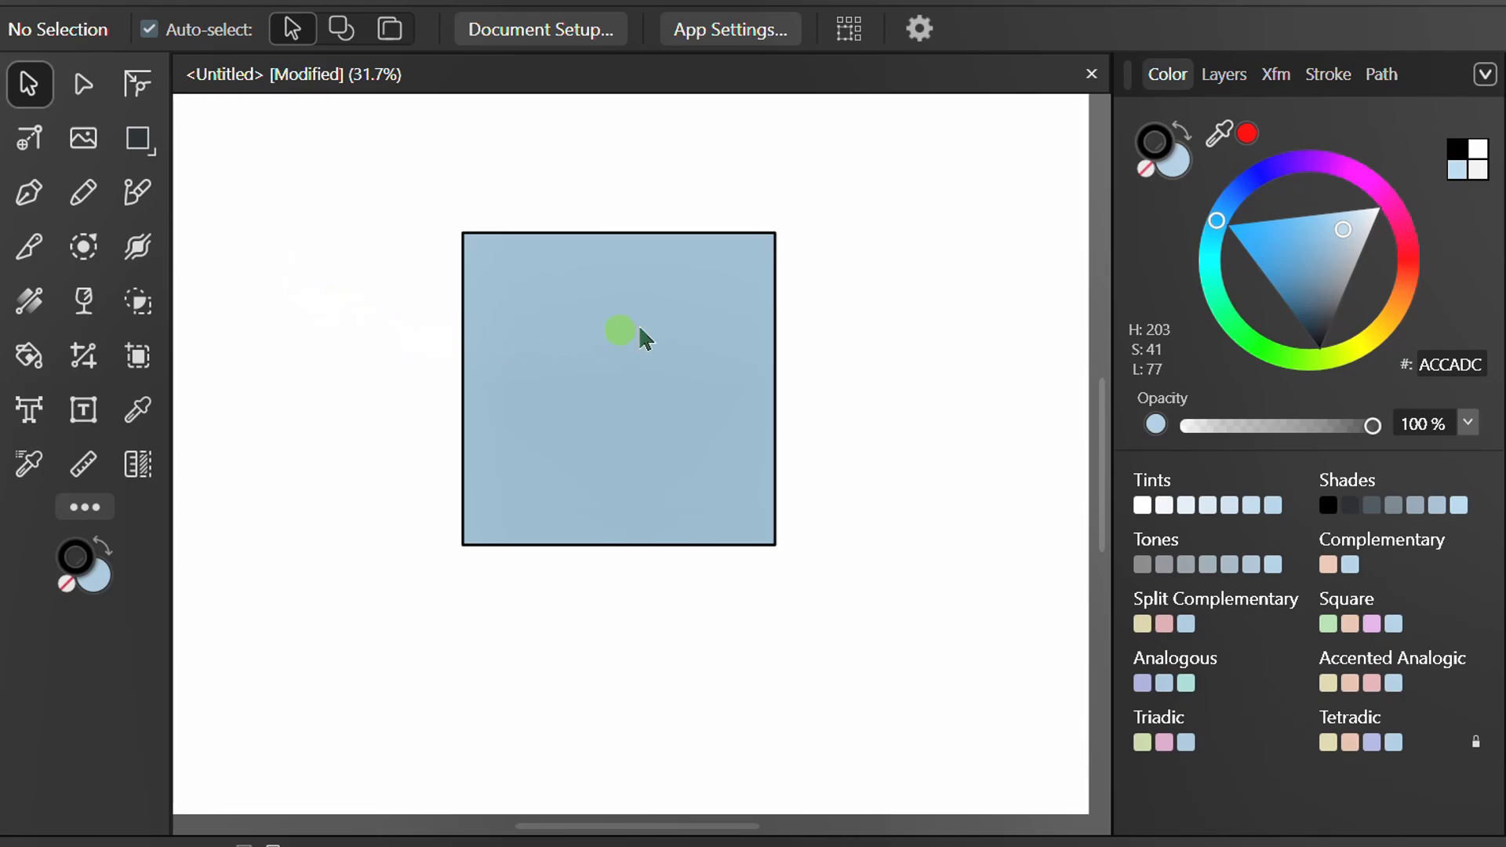
{"action": "left_click_drag", "start_coordinate": [813, 193], "coordinate": [698, 380]}
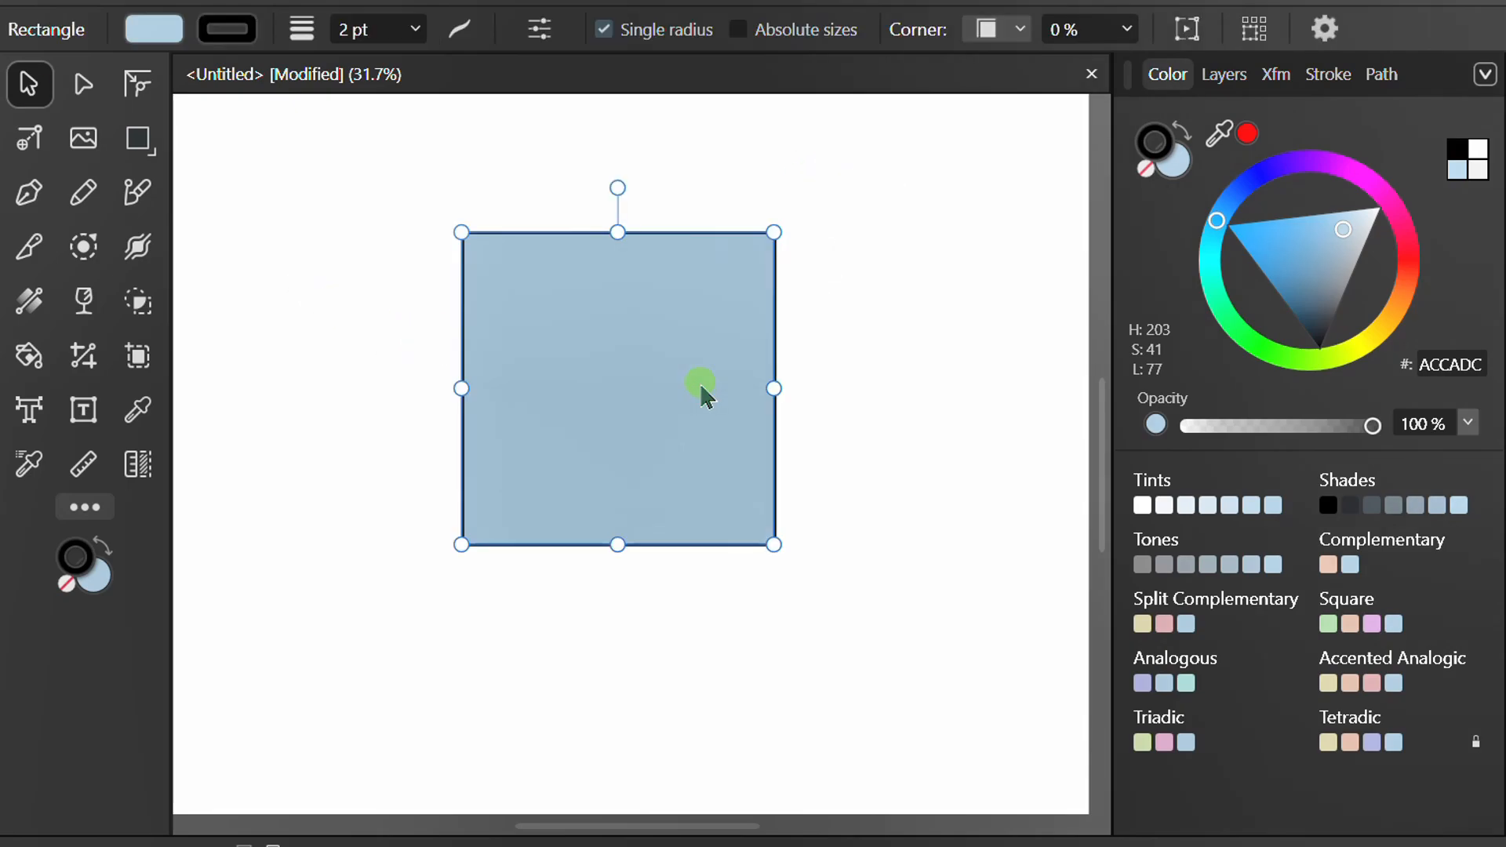
{"action": "left_click_drag", "start_coordinate": [772, 541], "coordinate": [726, 391]}
{"action": "key", "text": "shift"}
{"action": "key", "text": "ctrl"}
Try rotating the blue square 45 degrees, undo the rotation and deselect the square.
{"action": "key", "text": "shift"}
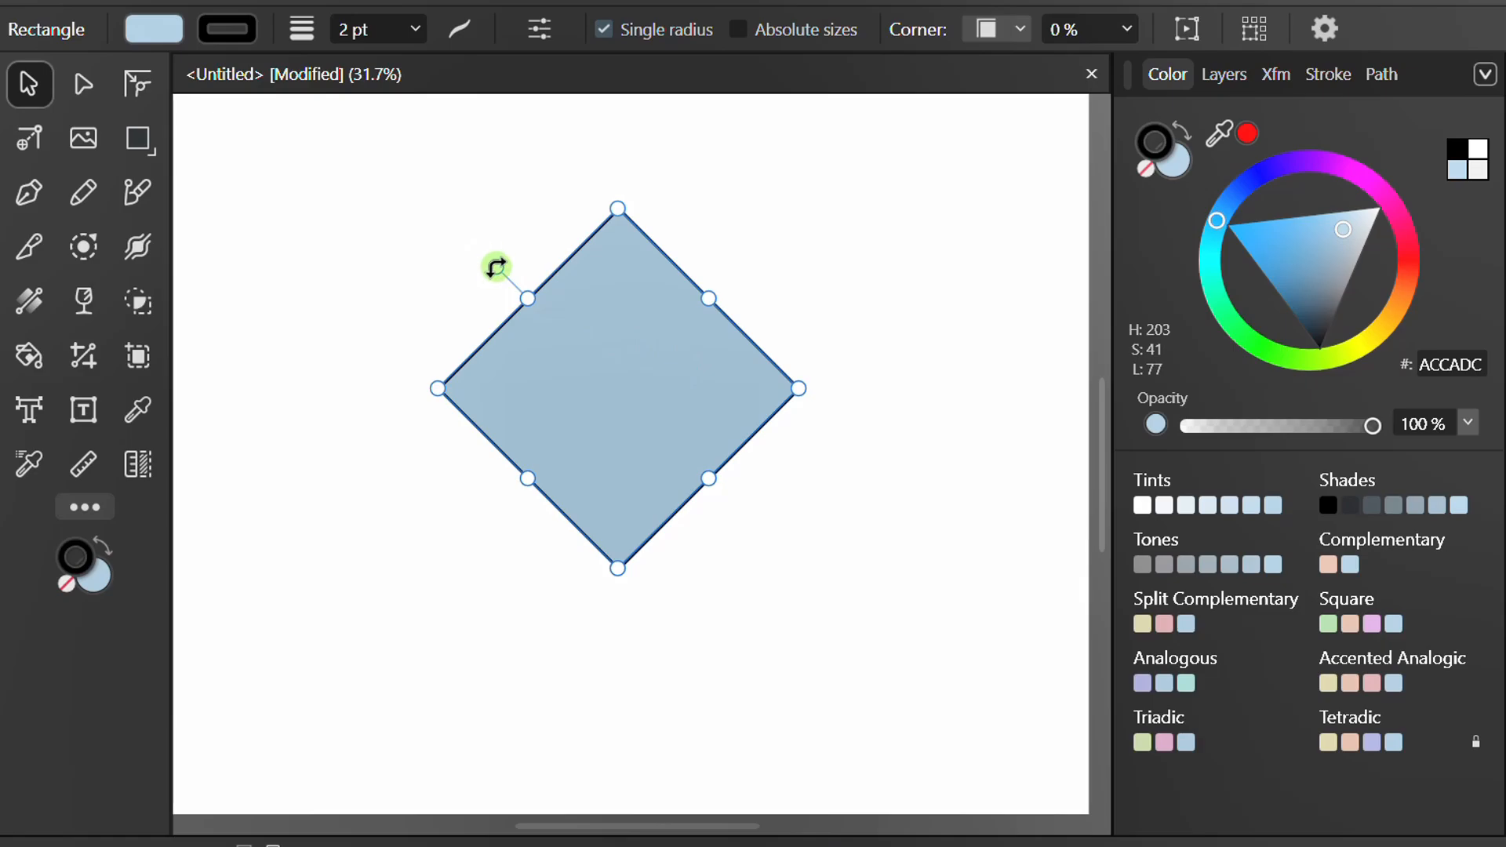
{"action": "key", "text": "ctrl+z"}
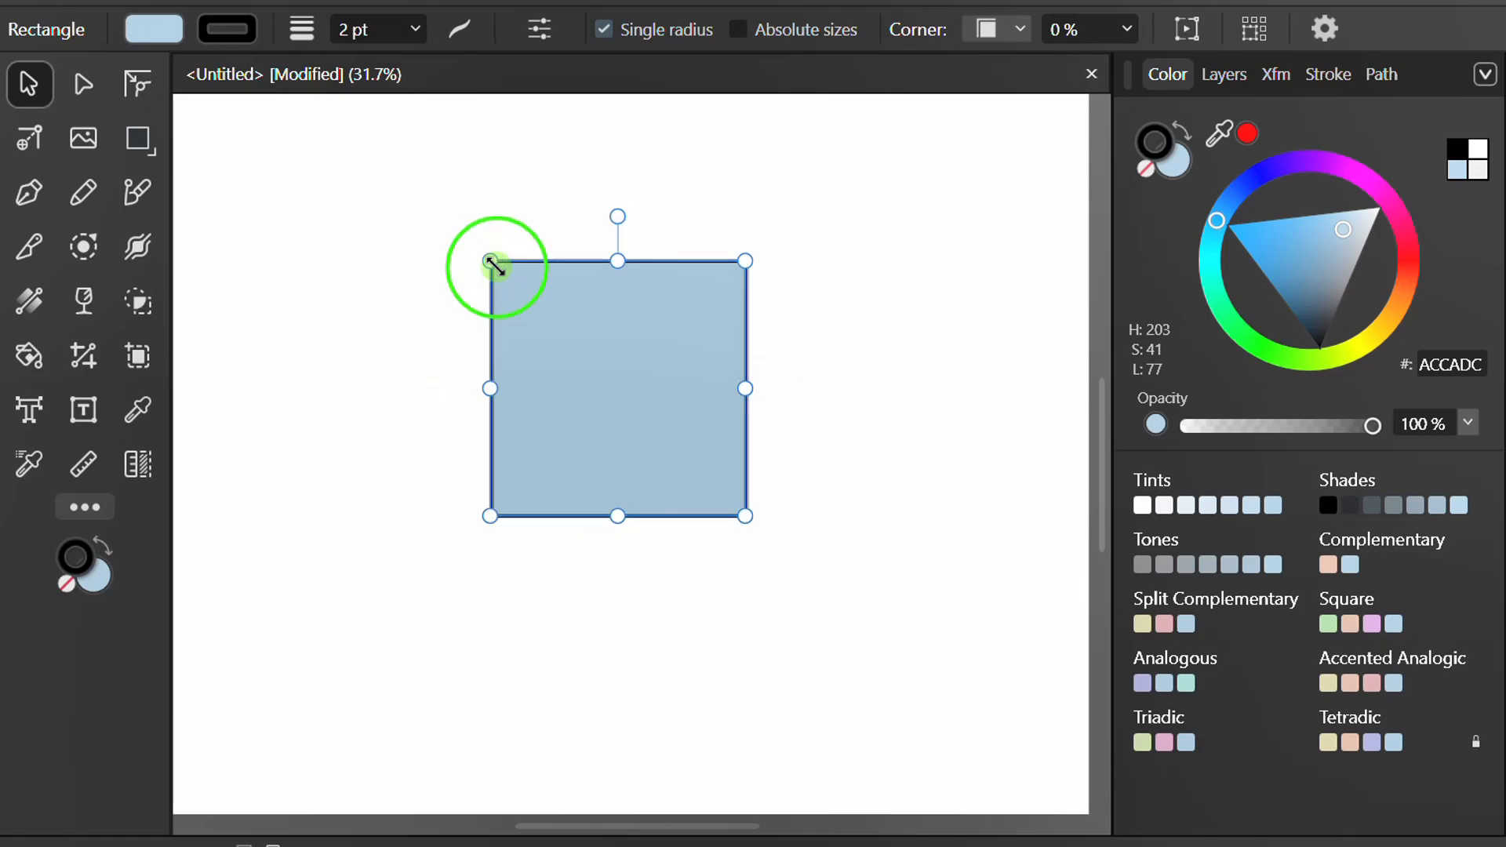
{"action": "left_click", "coordinate": [841, 438]}
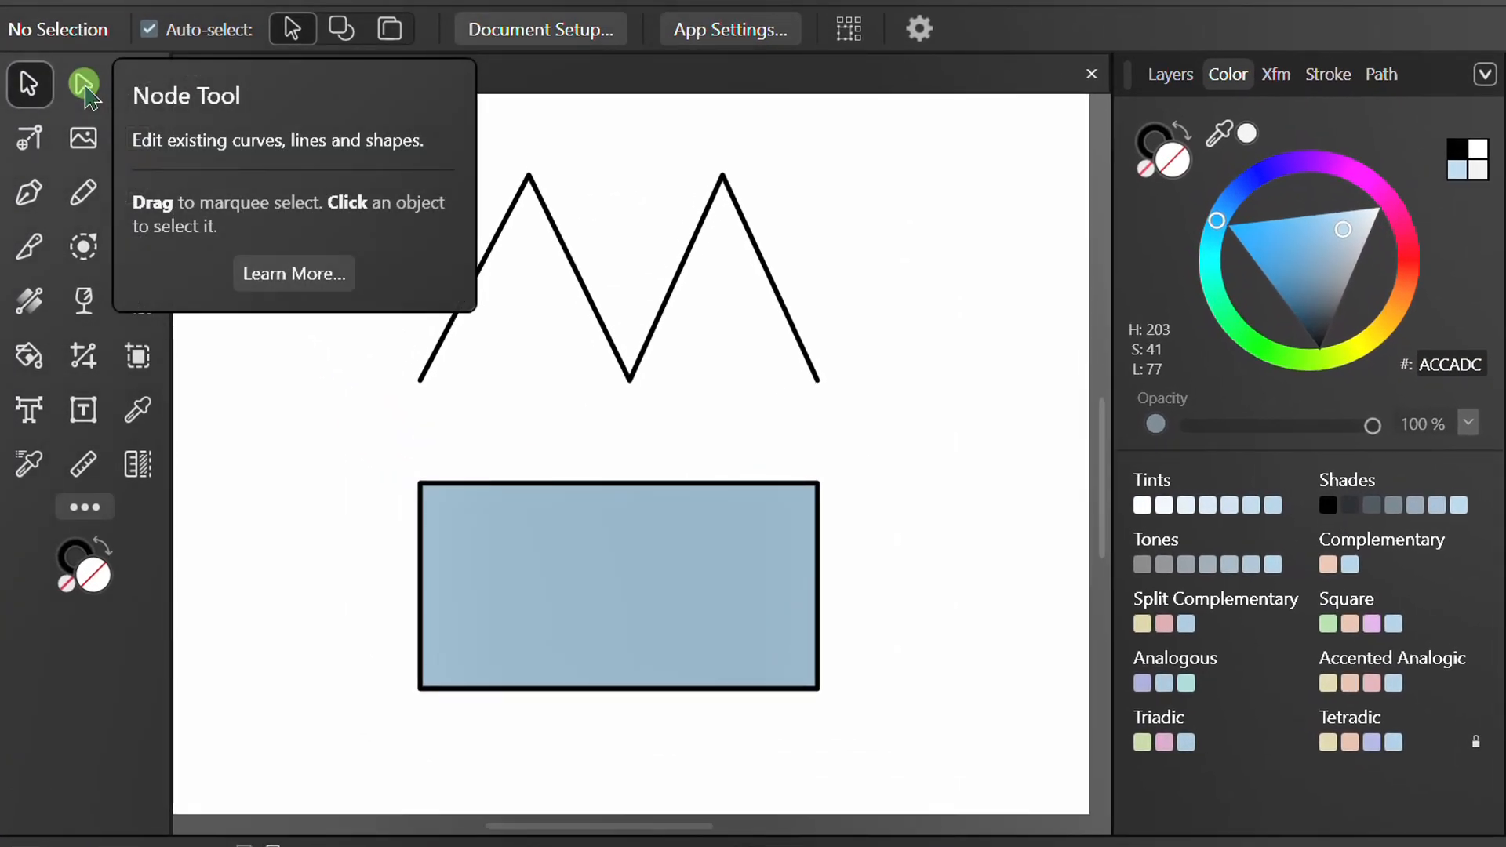
Select the zigzag line's nodes with the Node Tool and shift its two peak nodes slightly down and to the left.
{"action": "left_click", "coordinate": [85, 88]}
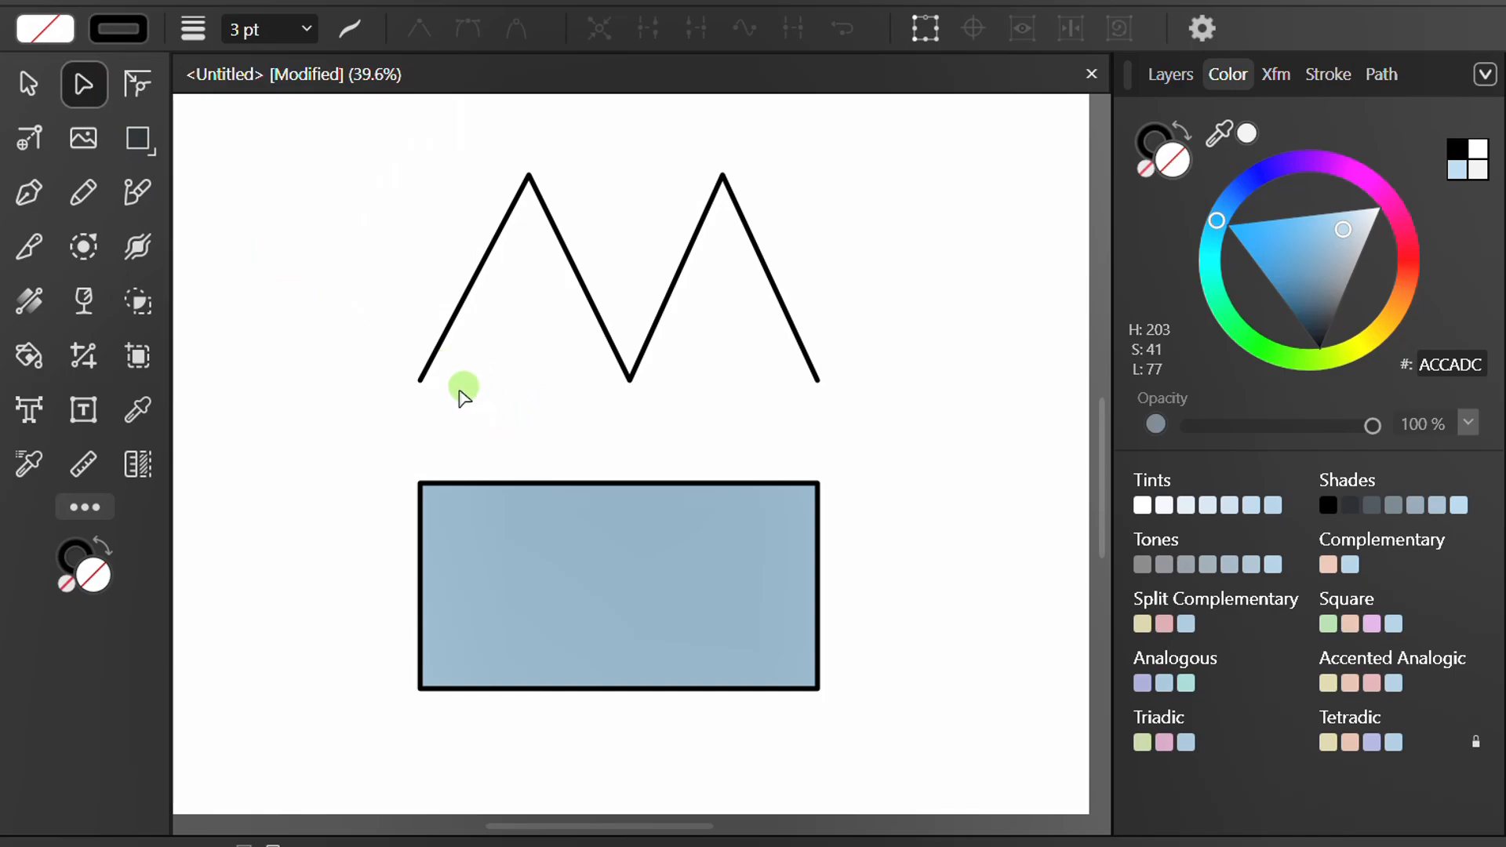
{"action": "left_click_drag", "start_coordinate": [463, 396], "coordinate": [413, 434]}
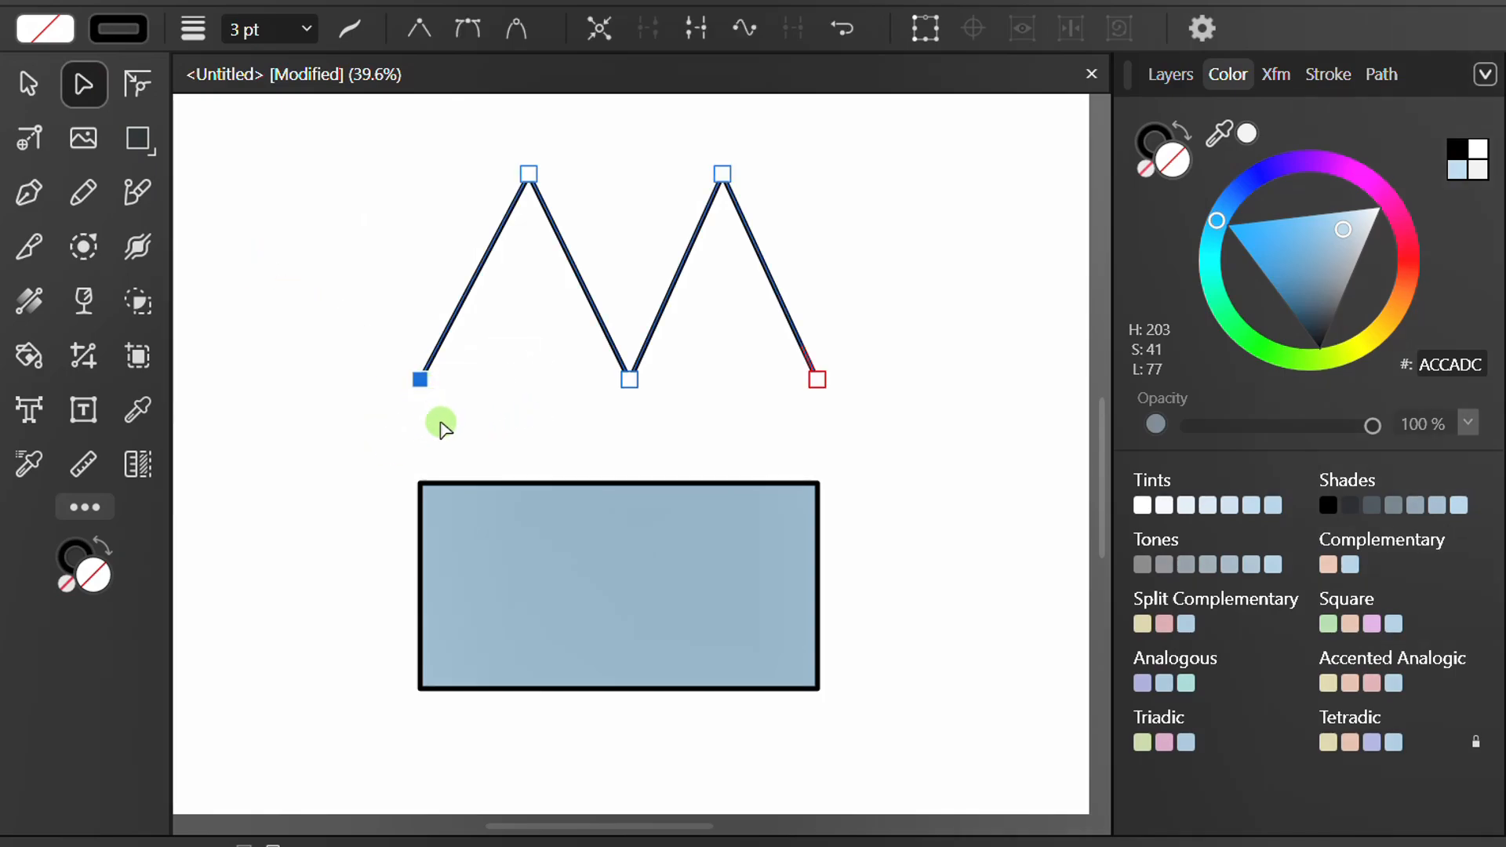
{"action": "mouse_move", "coordinate": [420, 383]}
{"action": "left_mouse_down"}
{"action": "mouse_move", "coordinate": [361, 336]}
{"action": "mouse_move", "coordinate": [414, 407]}
{"action": "mouse_move", "coordinate": [419, 380]}
{"action": "left_mouse_up"}
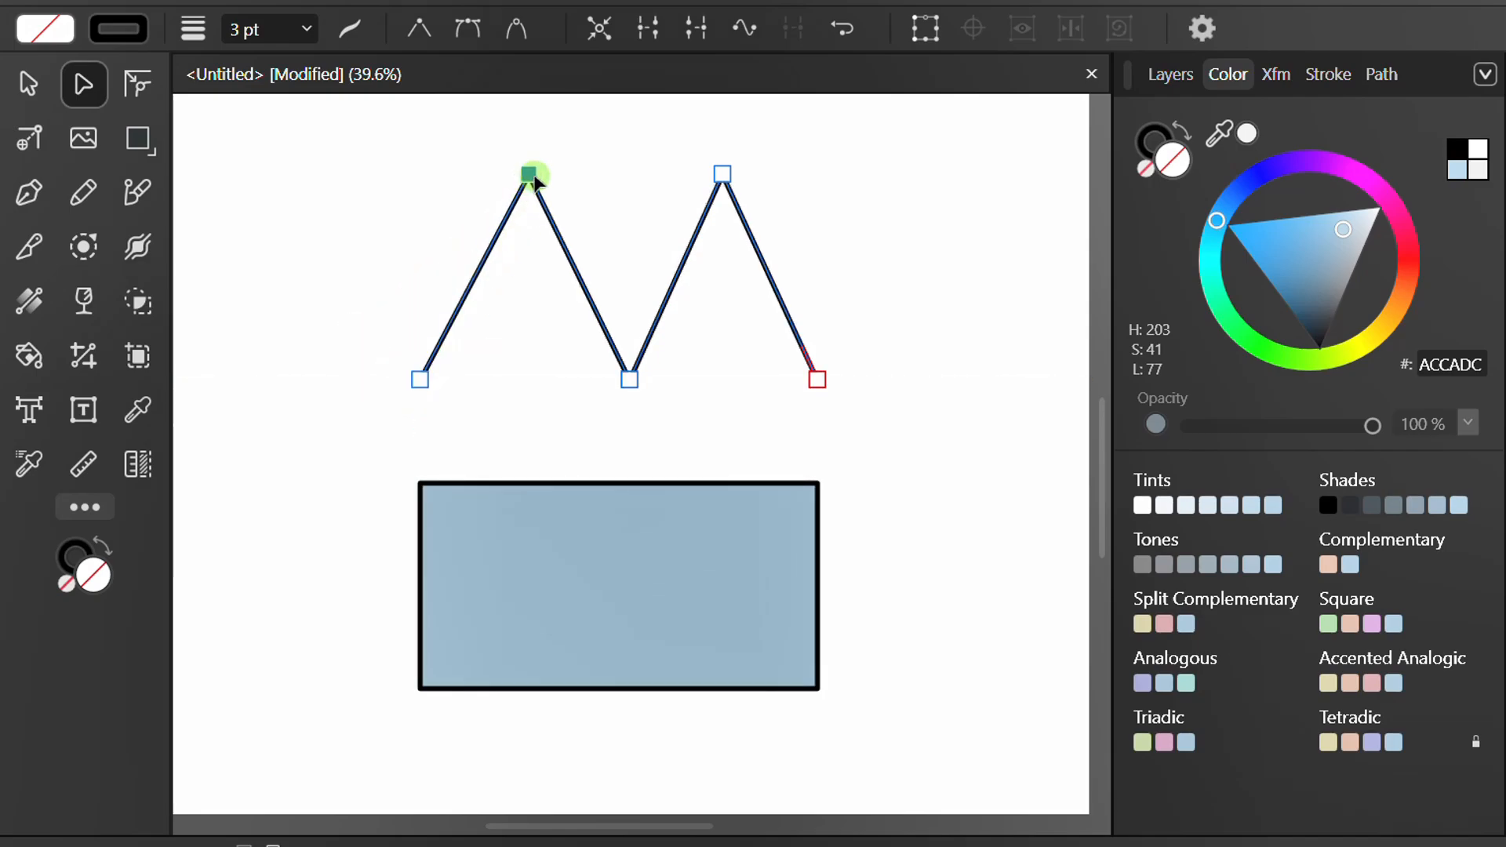
{"action": "mouse_move", "coordinate": [529, 173]}
{"action": "left_mouse_down"}
{"action": "mouse_move", "coordinate": [519, 187]}
{"action": "mouse_move", "coordinate": [481, 153]}
{"action": "mouse_move", "coordinate": [537, 202]}
{"action": "mouse_move", "coordinate": [527, 174]}
{"action": "left_mouse_up"}
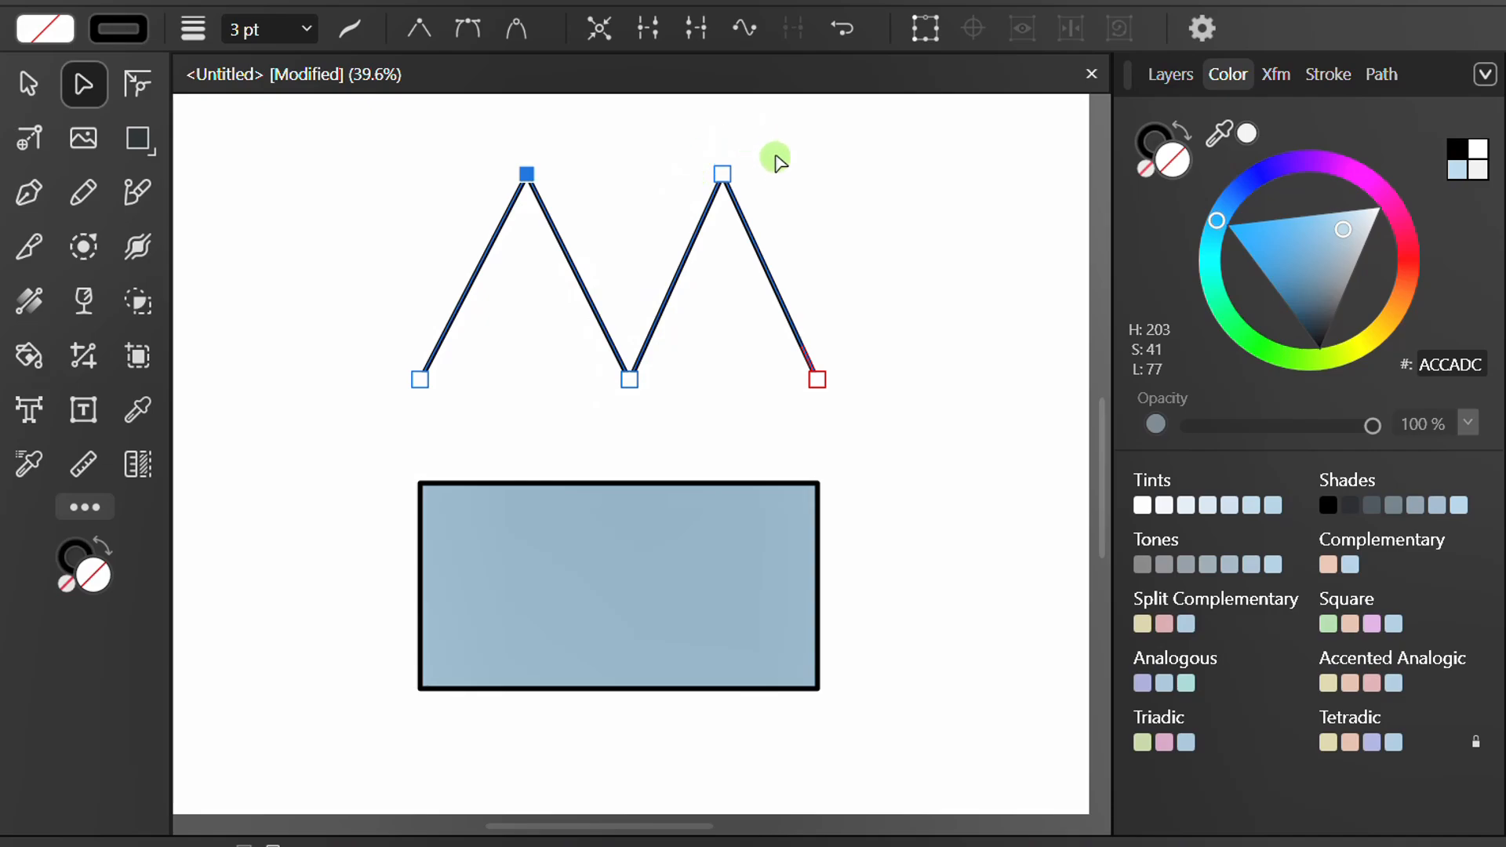
{"action": "left_click_drag", "start_coordinate": [778, 153], "coordinate": [471, 226]}
{"action": "mouse_move", "coordinate": [529, 182]}
{"action": "left_mouse_down"}
{"action": "mouse_move", "coordinate": [554, 153]}
{"action": "mouse_move", "coordinate": [554, 243]}
{"action": "mouse_move", "coordinate": [537, 184]}
{"action": "mouse_move", "coordinate": [521, 190]}
{"action": "left_mouse_up"}
Resize the blue rectangle slightly from its upper-left corner and convert it to curves.
{"action": "left_click", "coordinate": [505, 515]}
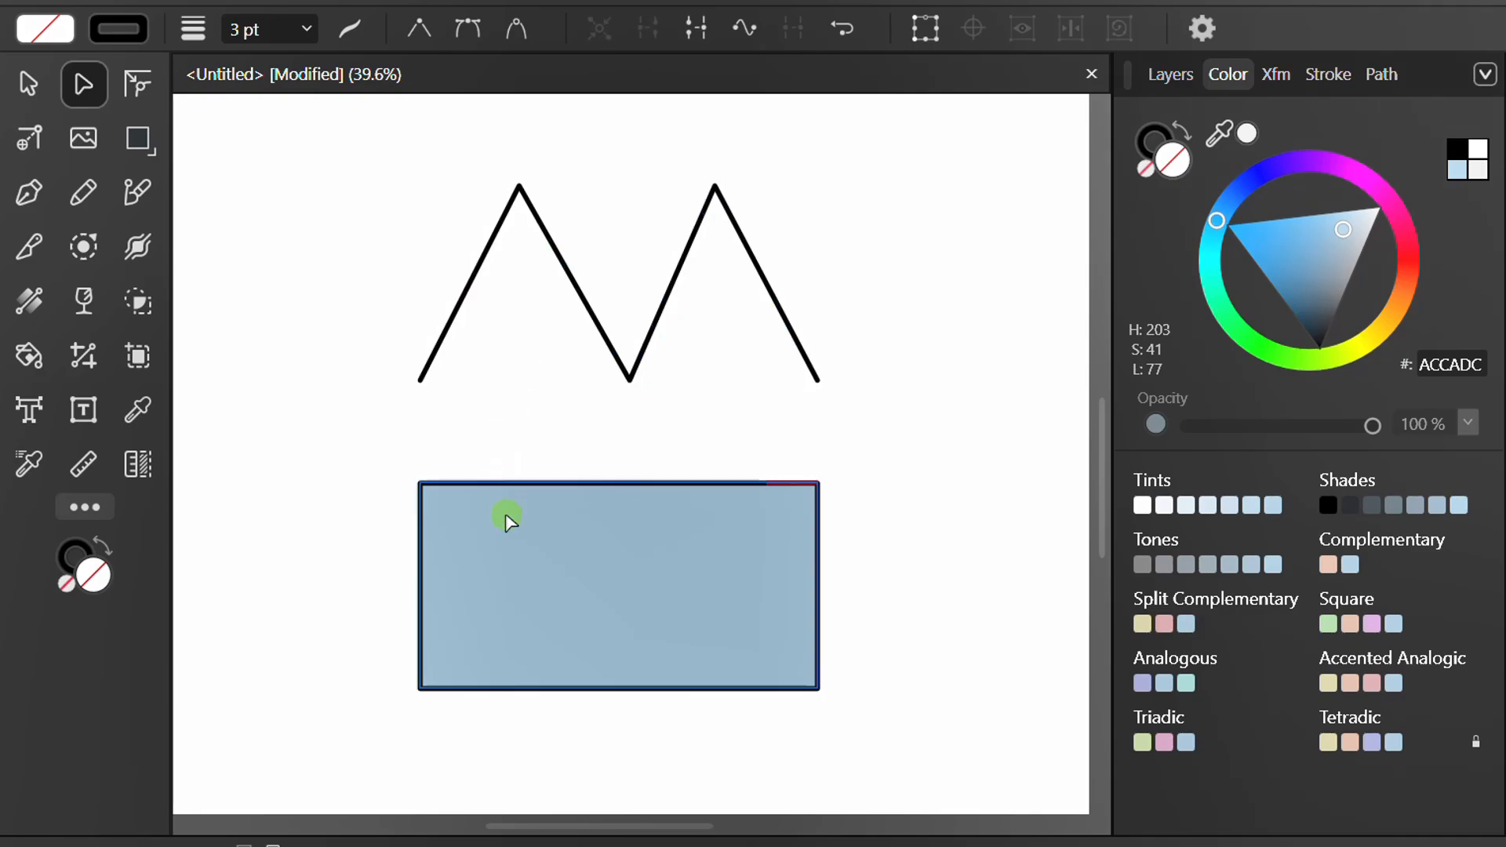
{"action": "mouse_move", "coordinate": [421, 484]}
{"action": "left_mouse_down"}
{"action": "mouse_move", "coordinate": [421, 424]}
{"action": "mouse_move", "coordinate": [436, 473]}
{"action": "left_mouse_up"}
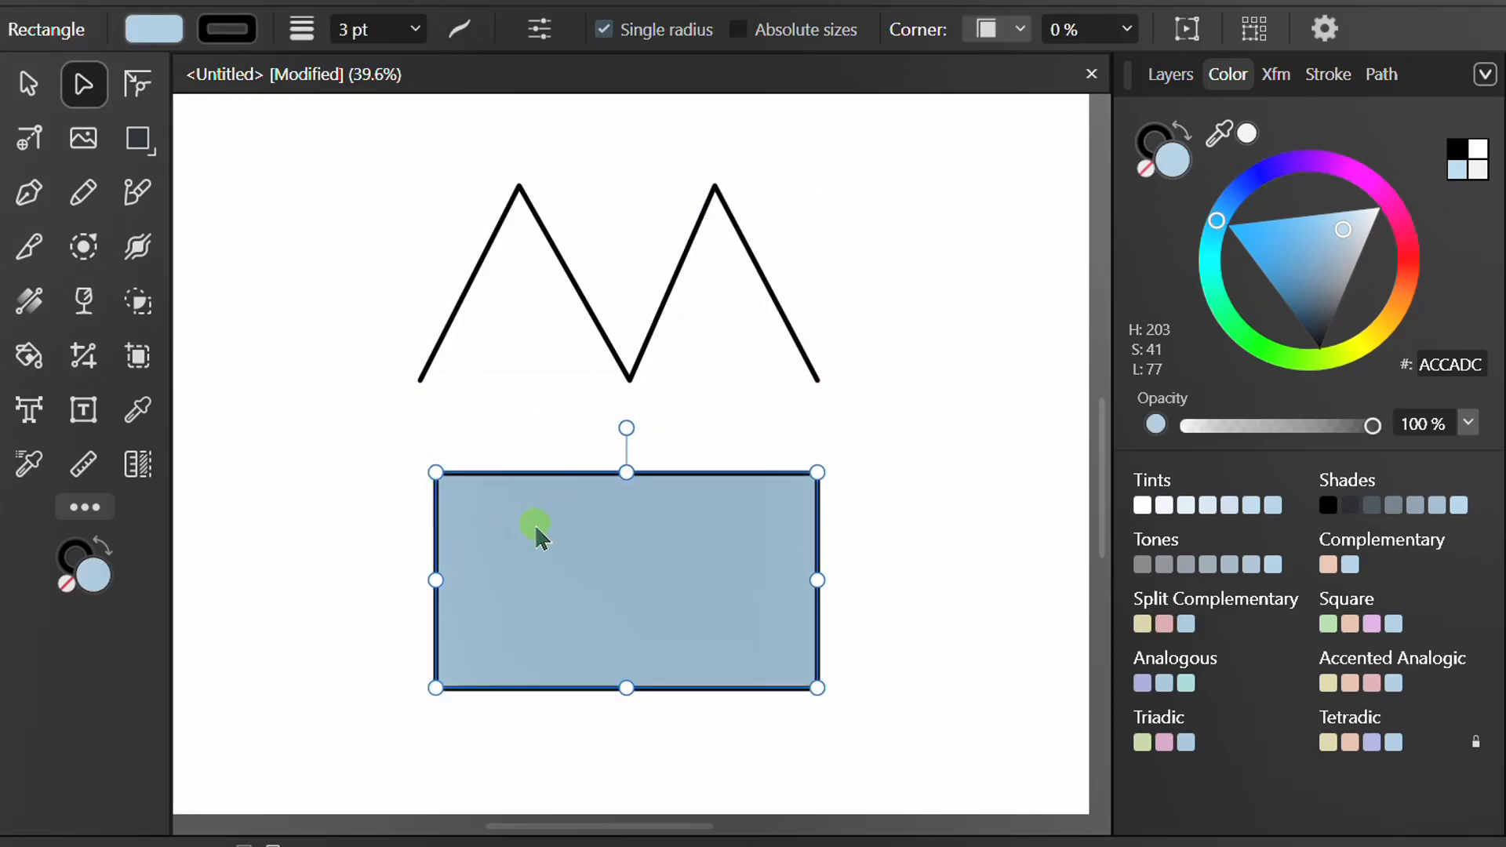
{"action": "left_click", "coordinate": [1187, 29]}
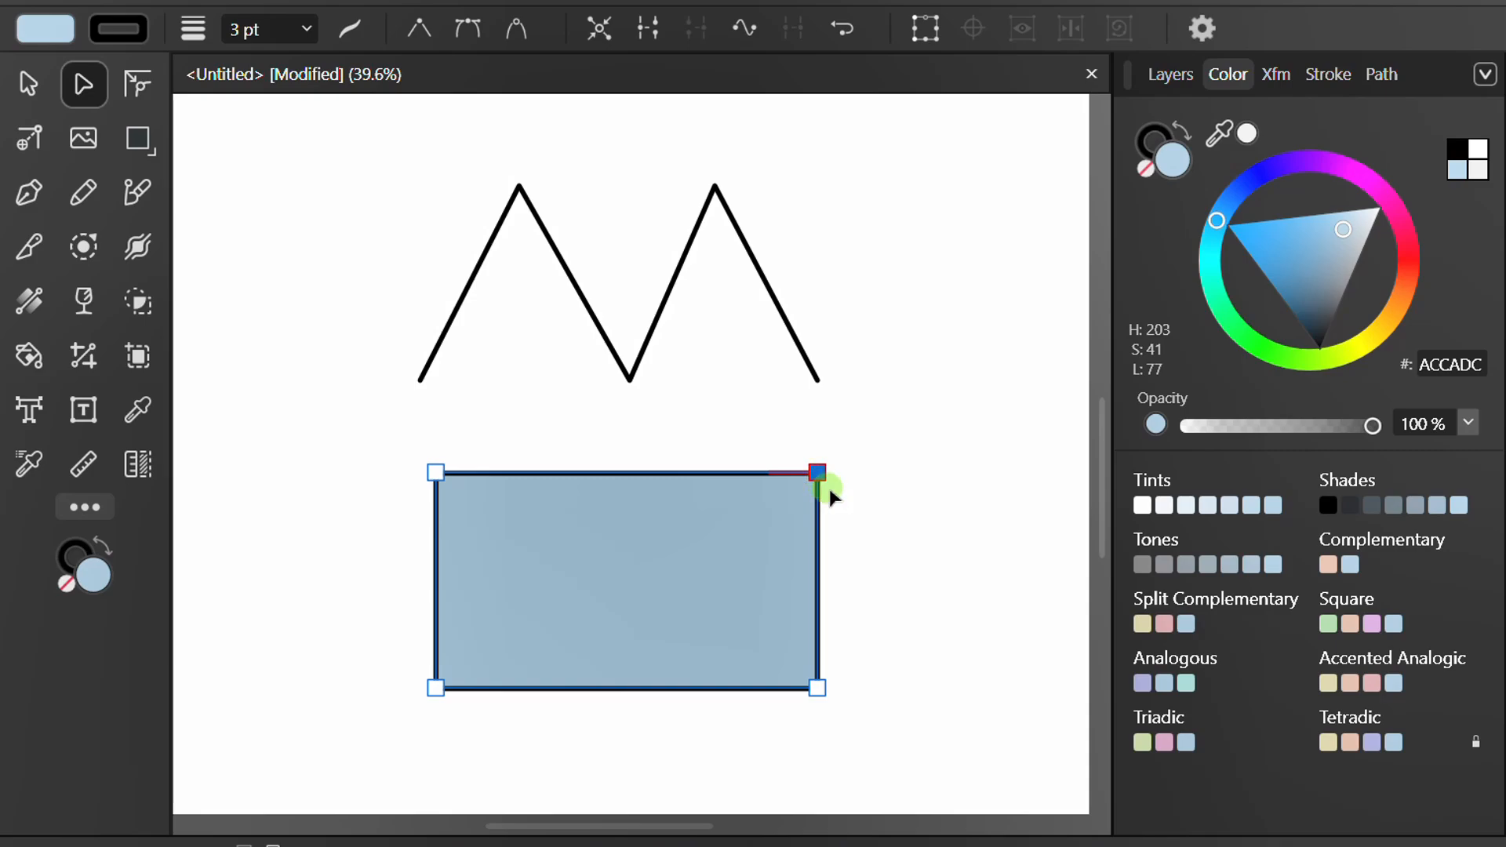
Bend the converted rectangle's top edge downward and the zigzag line's second segment down and to the left into curves.
{"action": "mouse_move", "coordinate": [830, 495]}
{"action": "left_mouse_down"}
{"action": "mouse_move", "coordinate": [840, 426]}
{"action": "mouse_move", "coordinate": [824, 501]}
{"action": "mouse_move", "coordinate": [819, 473]}
{"action": "left_mouse_up"}
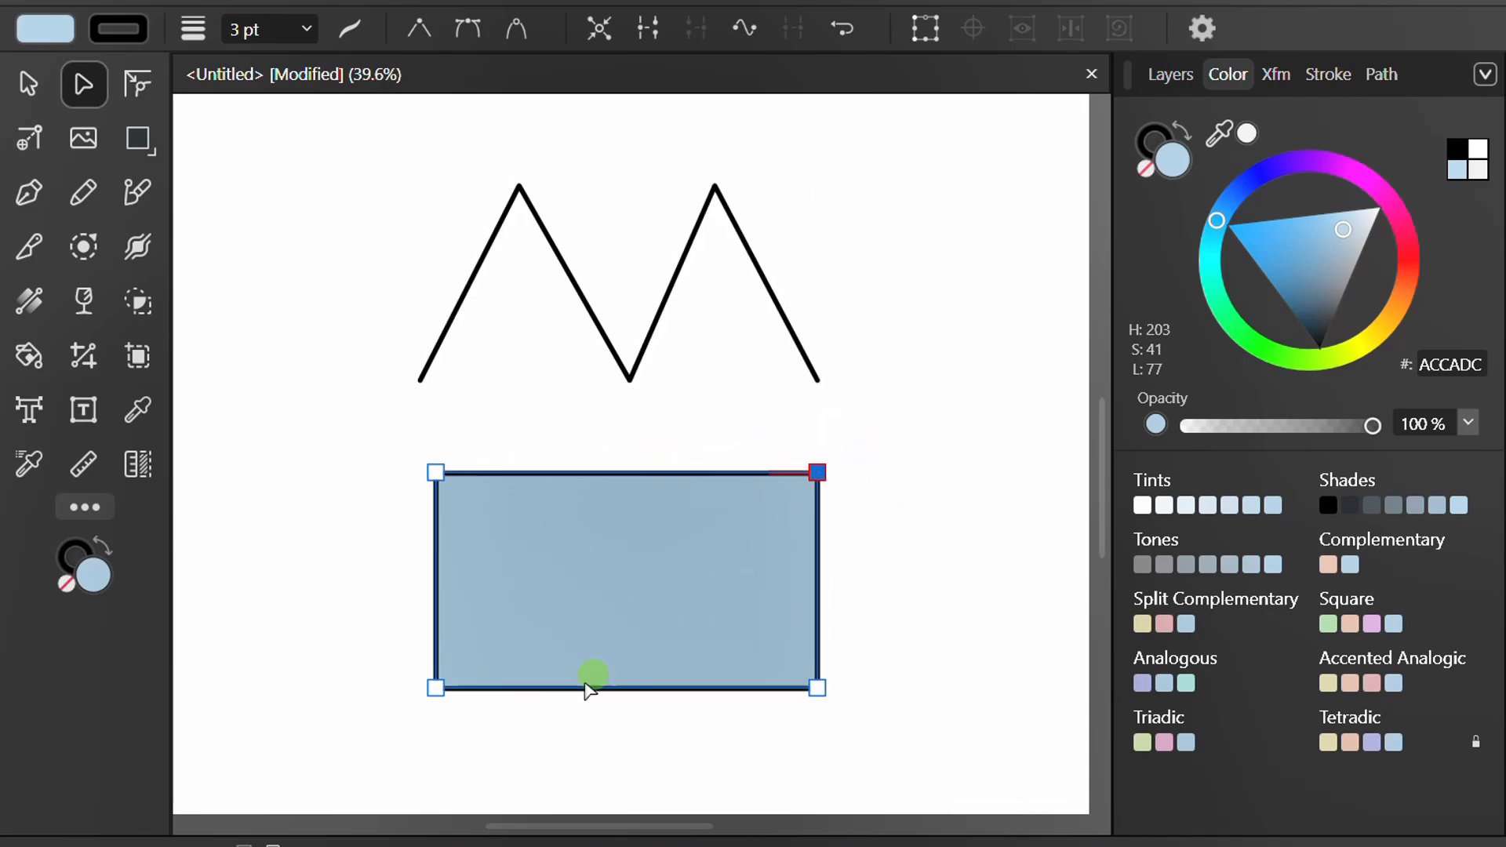
{"action": "mouse_move", "coordinate": [461, 694]}
{"action": "left_mouse_down"}
{"action": "mouse_move", "coordinate": [440, 612]}
{"action": "mouse_move", "coordinate": [454, 686]}
{"action": "mouse_move", "coordinate": [437, 659]}
{"action": "mouse_move", "coordinate": [437, 687]}
{"action": "left_mouse_up"}
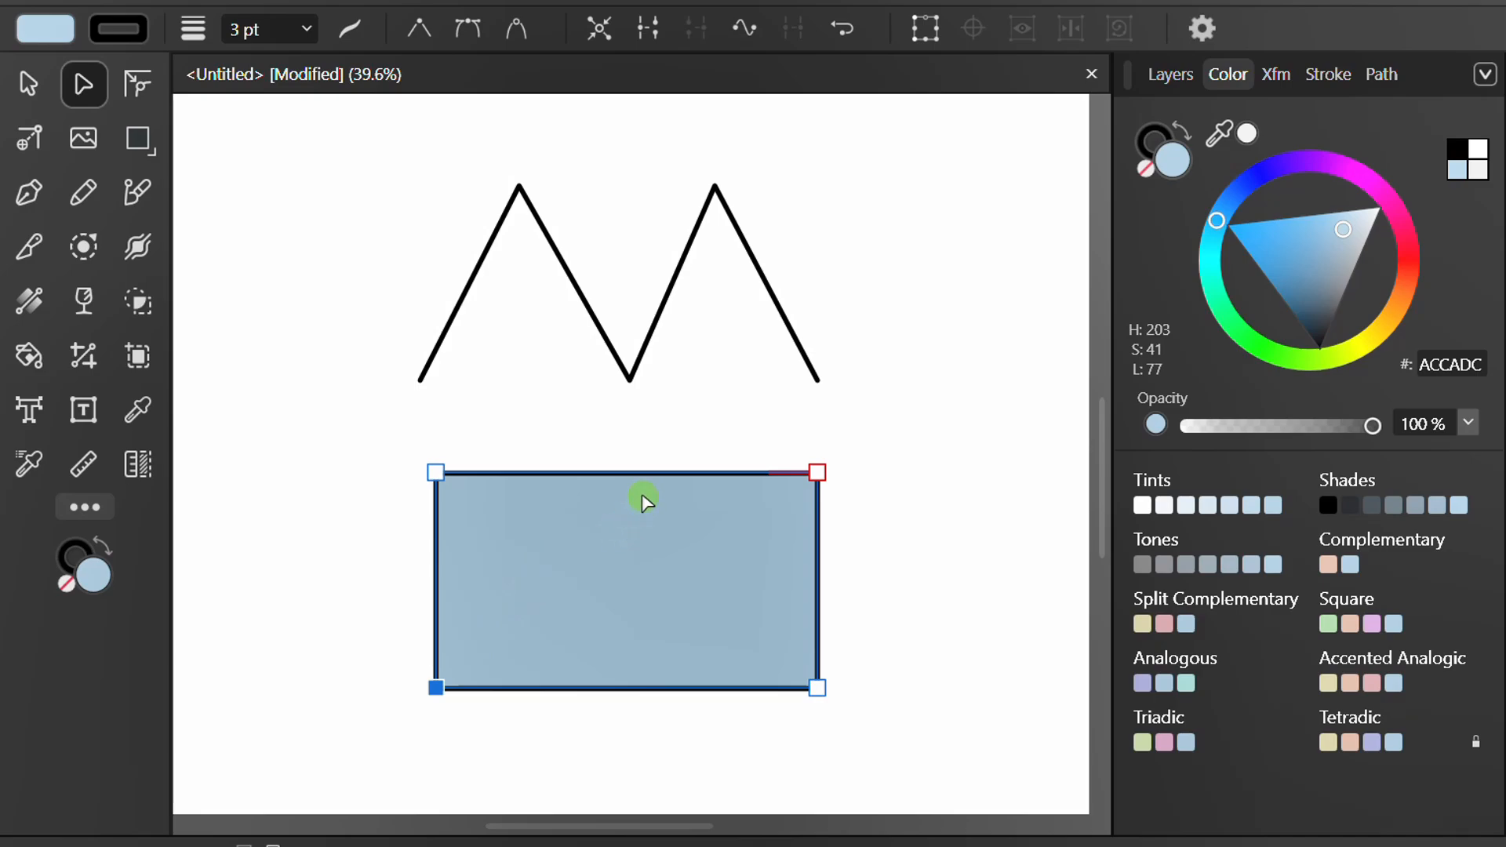
{"action": "left_click_drag", "start_coordinate": [632, 475], "coordinate": [620, 583]}
{"action": "left_click", "coordinate": [570, 296]}
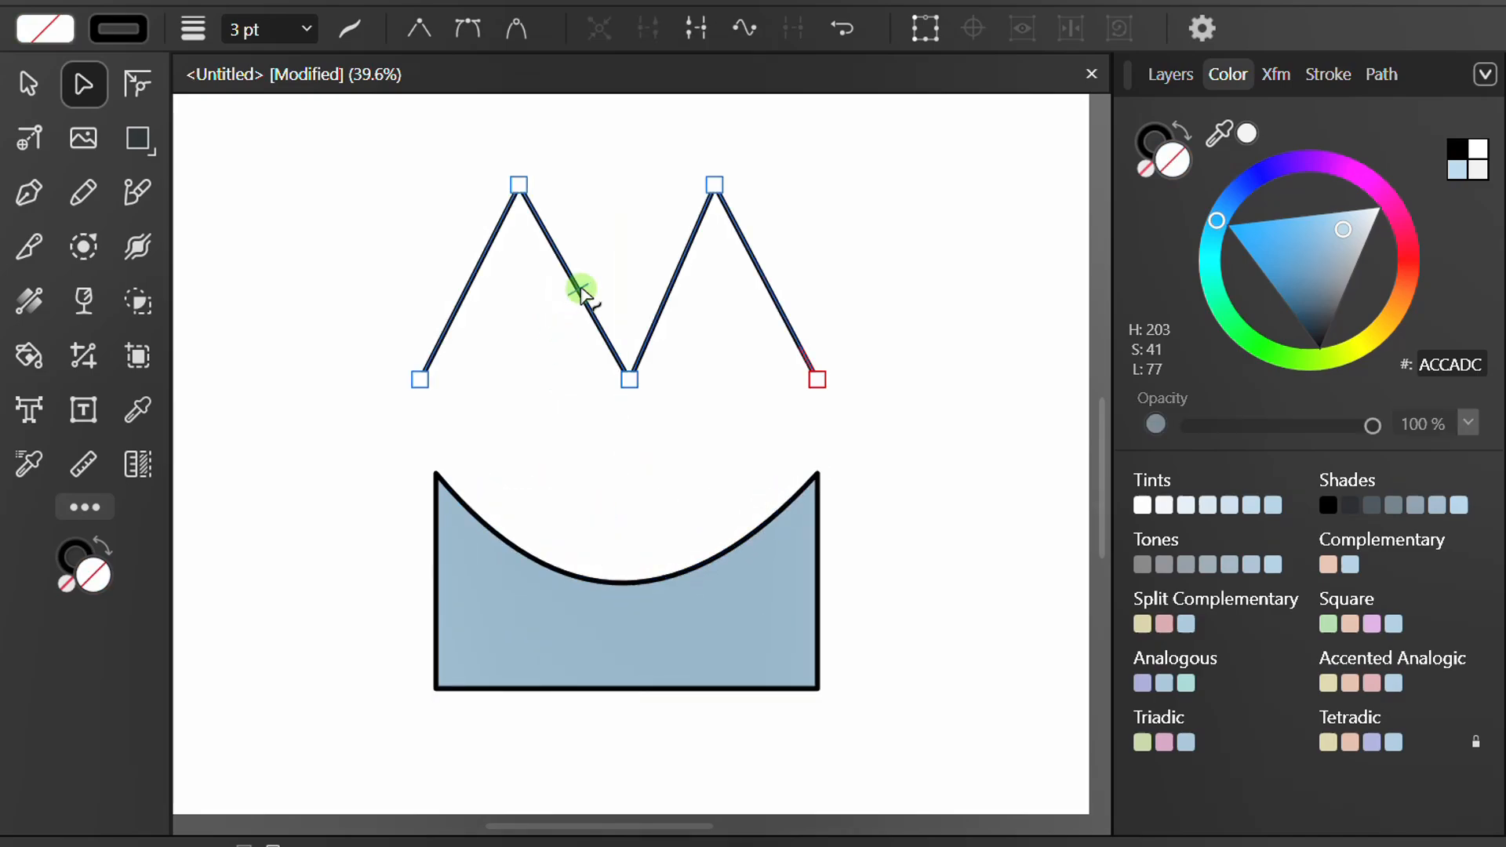
{"action": "left_click_drag", "start_coordinate": [578, 290], "coordinate": [548, 334]}
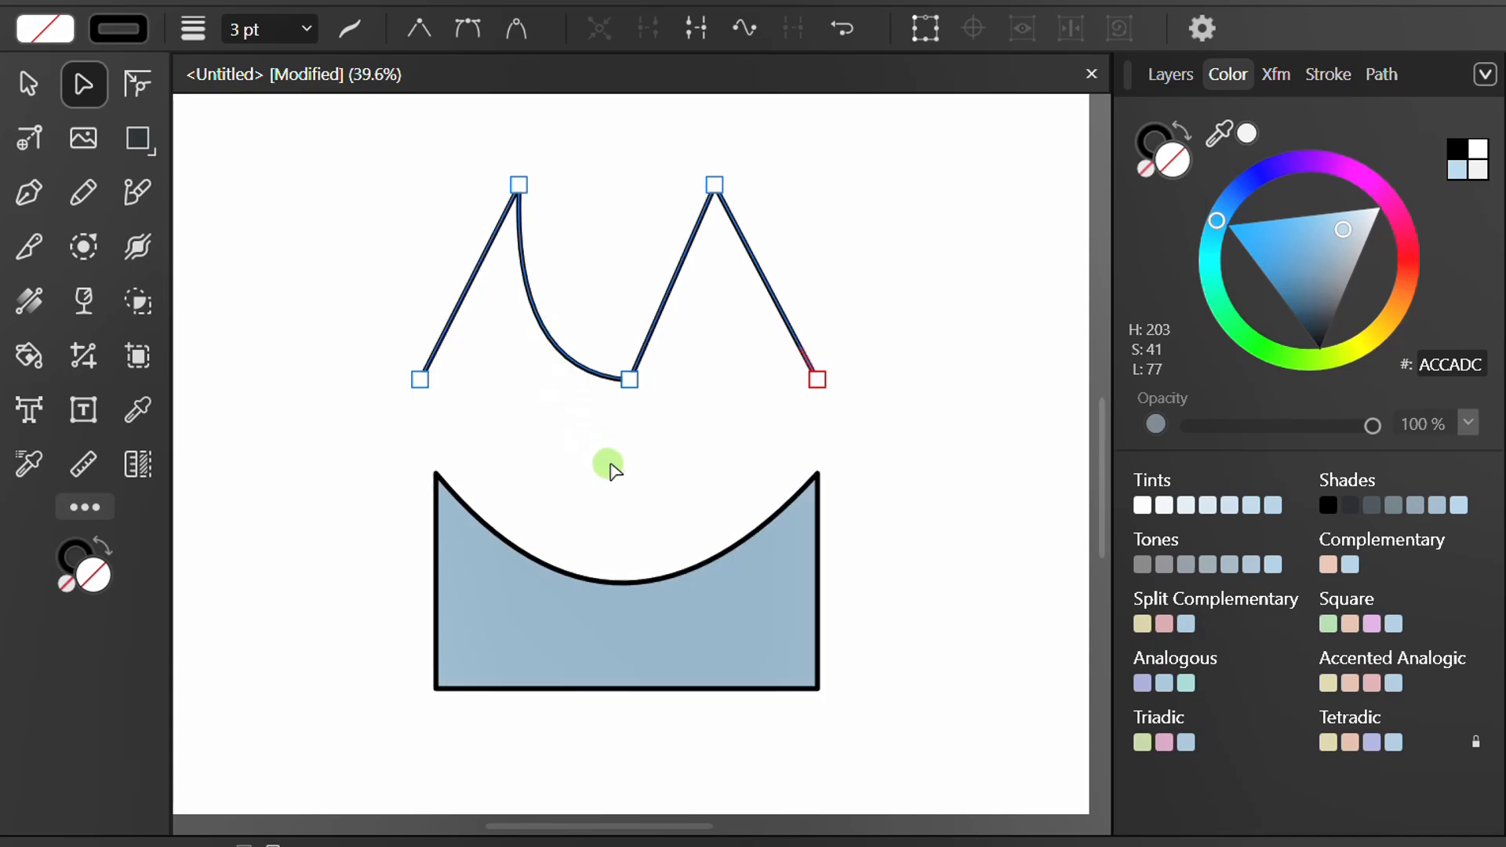
Add a node to each of the zigzag's last two segments and pull the one on the last segment outward.
{"action": "left_click", "coordinate": [671, 291]}
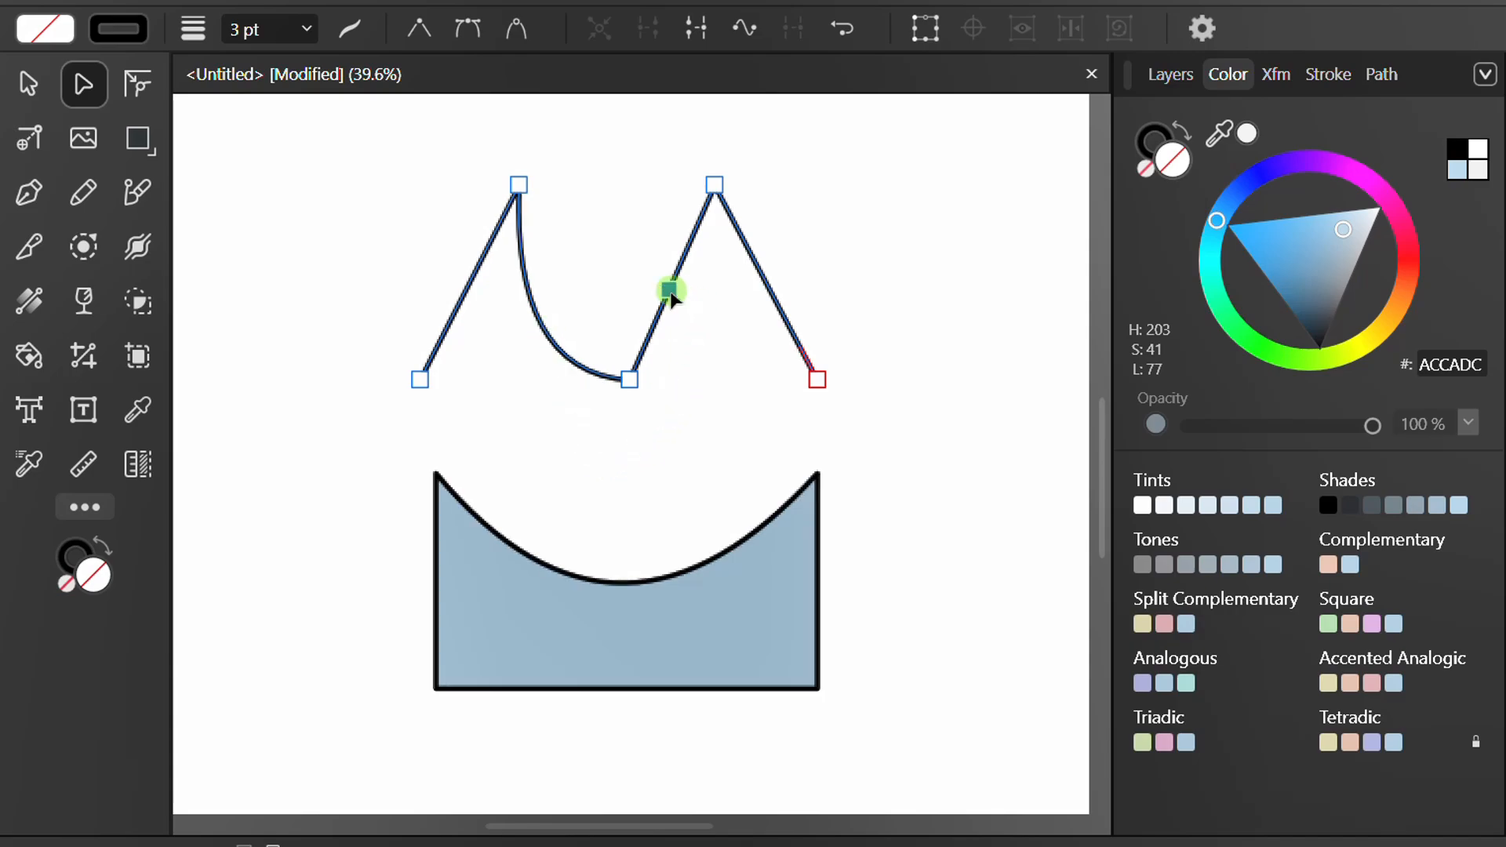
{"action": "left_click", "coordinate": [771, 290]}
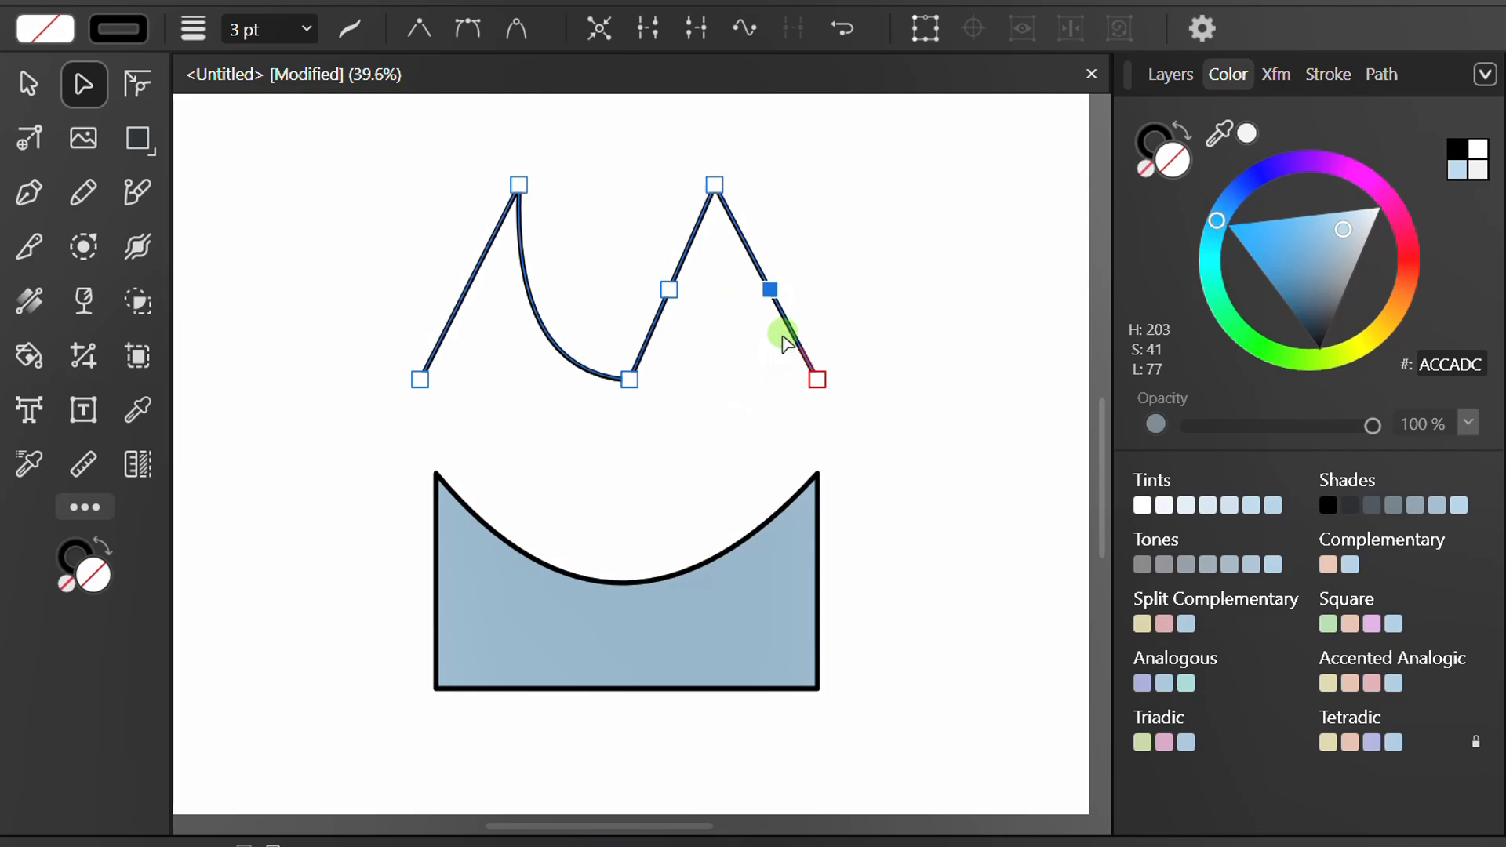
{"action": "left_click_drag", "start_coordinate": [771, 292], "coordinate": [817, 257]}
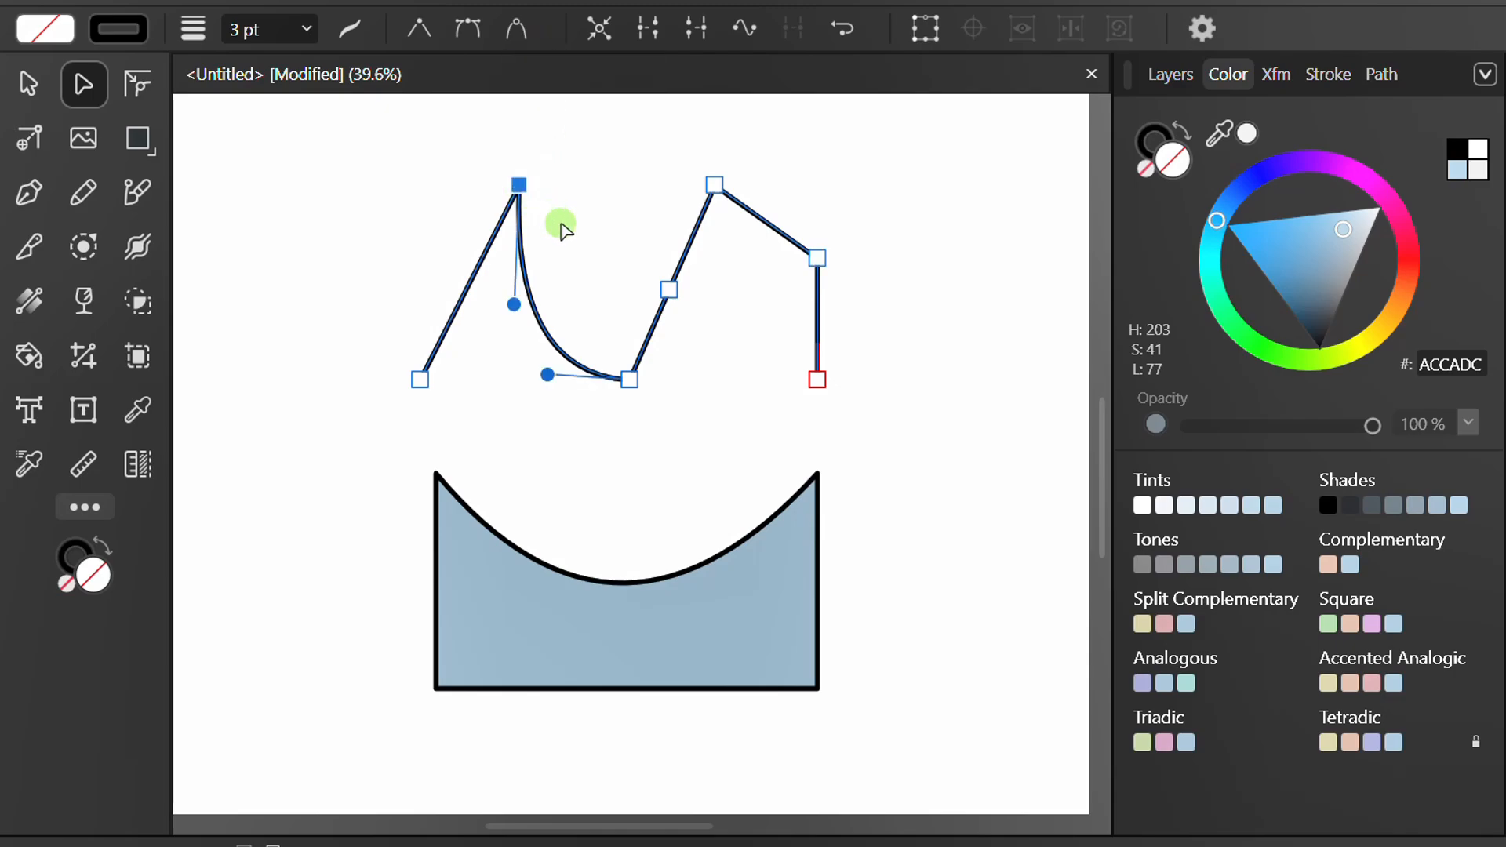
Try the zigzag's first peak node as smooth with adjusted handles, convert it back to sharp and deselect the line.
{"action": "left_click", "coordinate": [469, 29]}
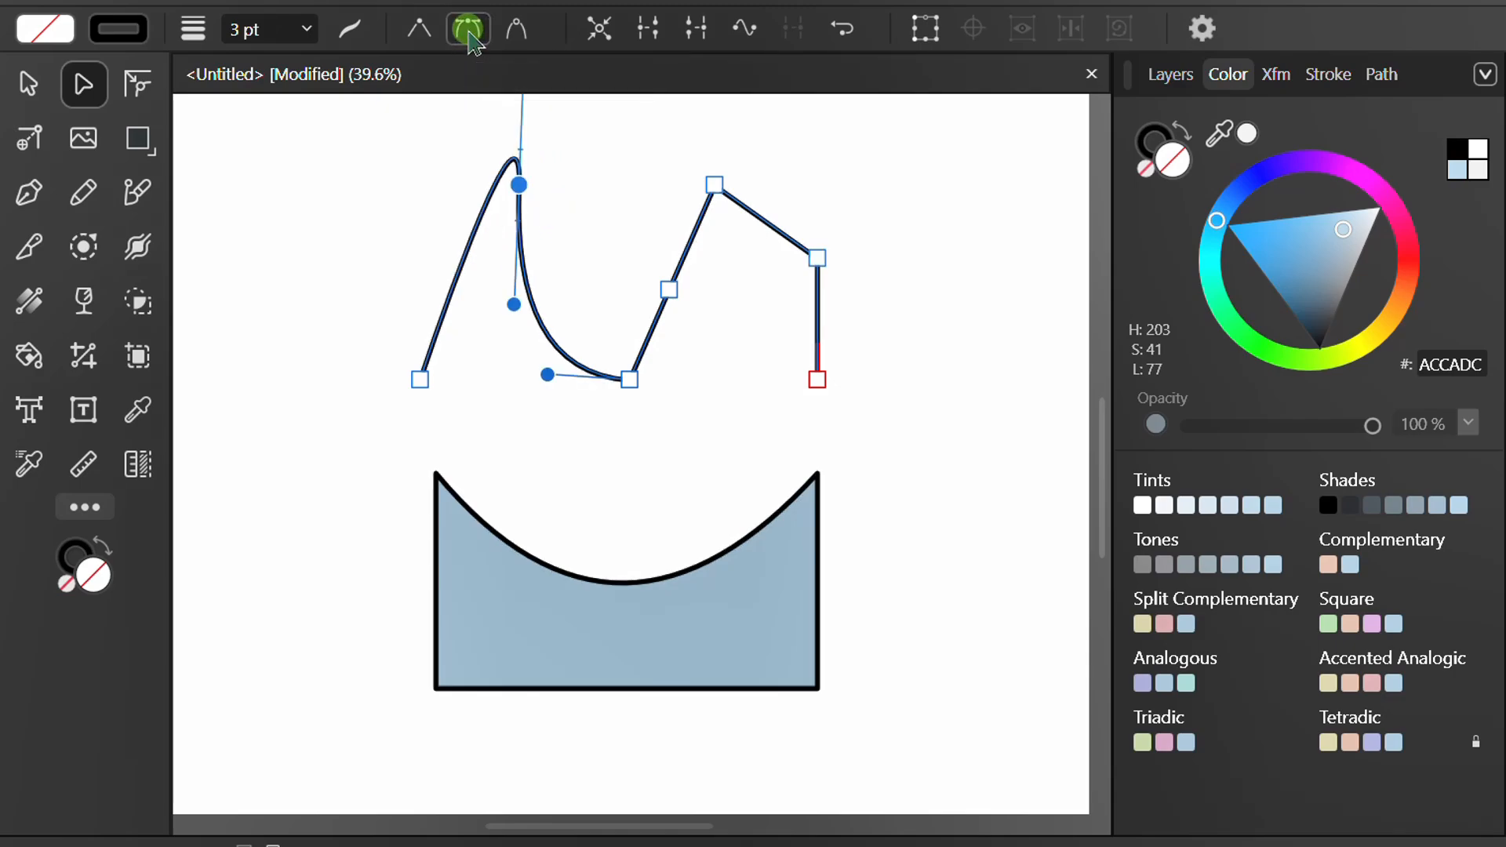
{"action": "left_click_drag", "start_coordinate": [511, 313], "coordinate": [570, 195]}
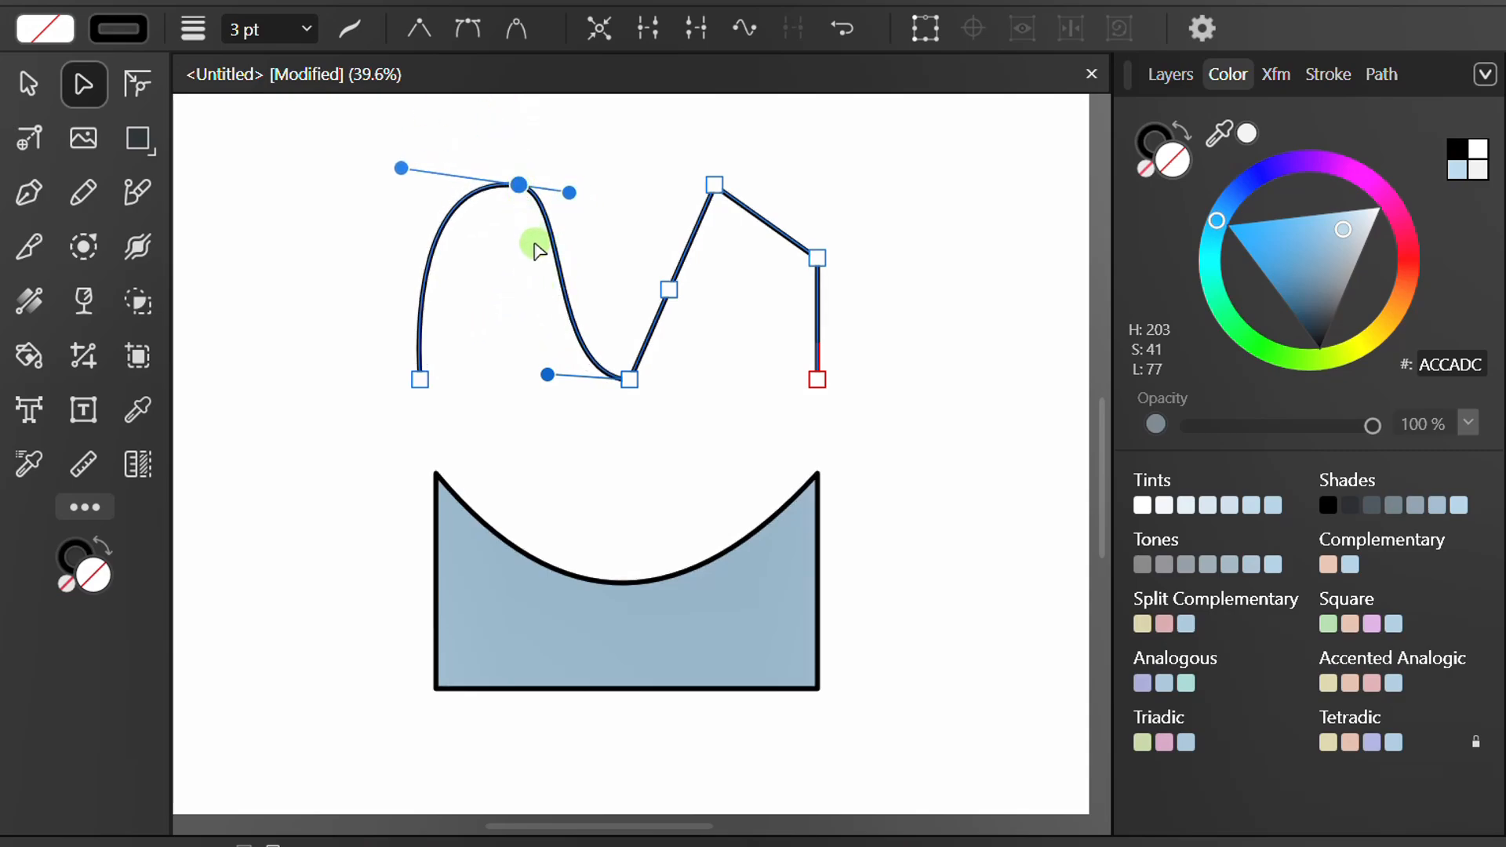
{"action": "left_click", "coordinate": [417, 29]}
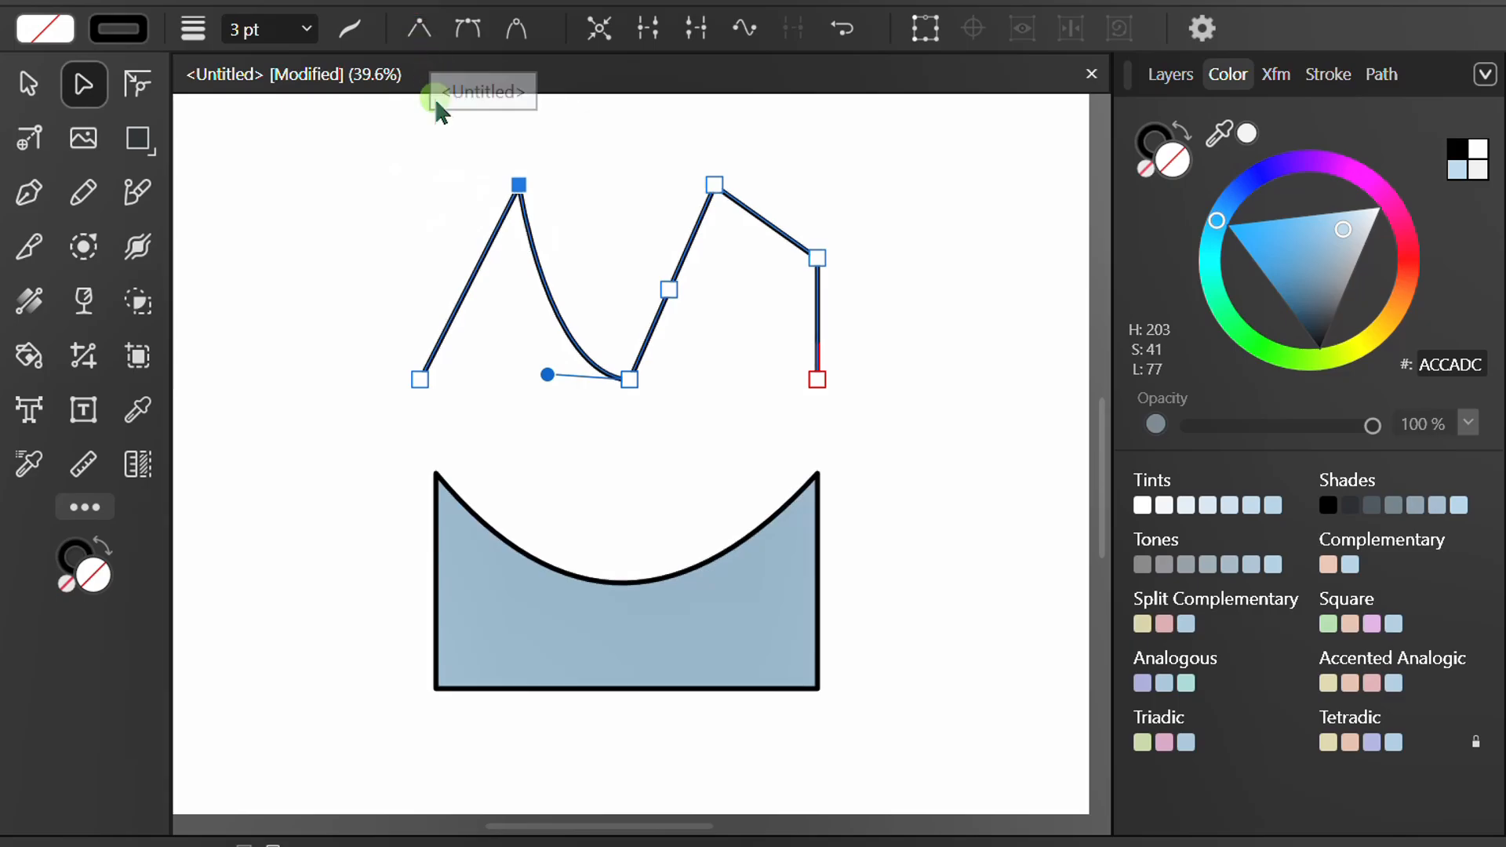
{"action": "left_click", "coordinate": [367, 247]}
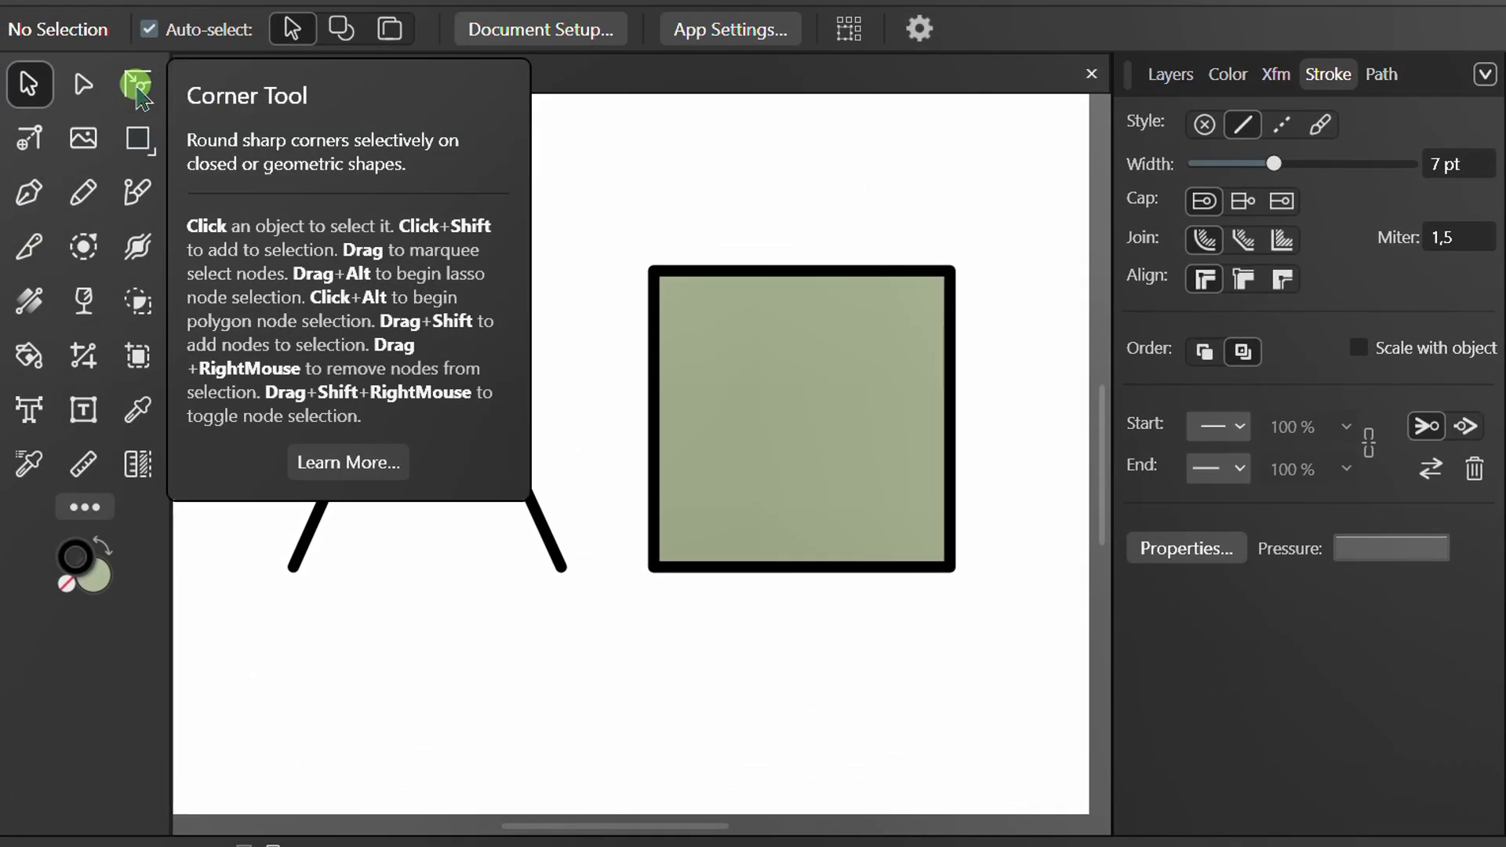
Round the apex of the inverted-V line with the Corner Tool to a radius of about 172.6 px.
{"action": "left_click", "coordinate": [138, 87]}
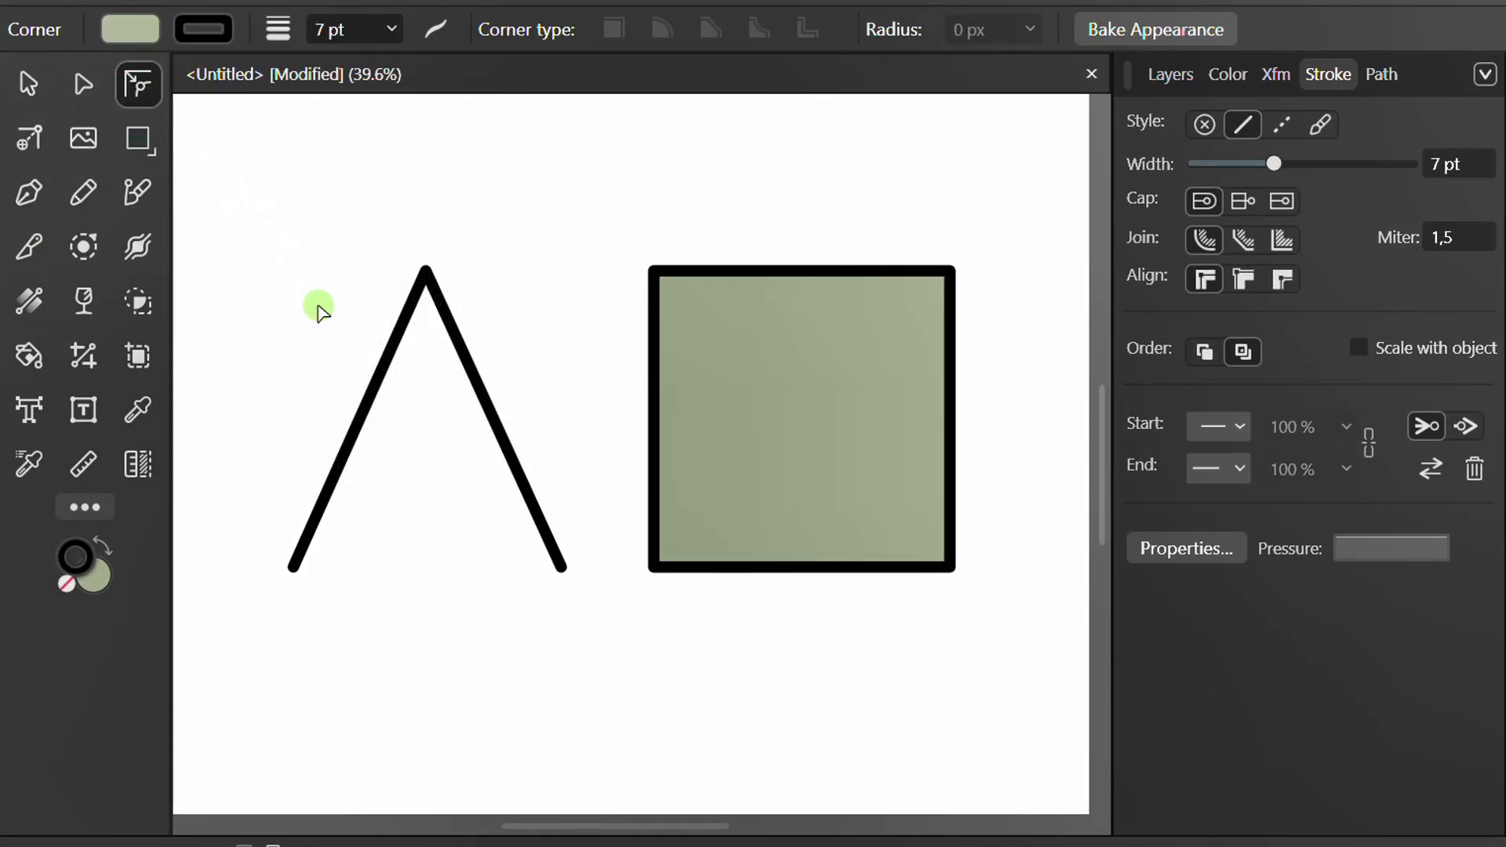
{"action": "left_click", "coordinate": [416, 289]}
{"action": "left_click", "coordinate": [405, 330]}
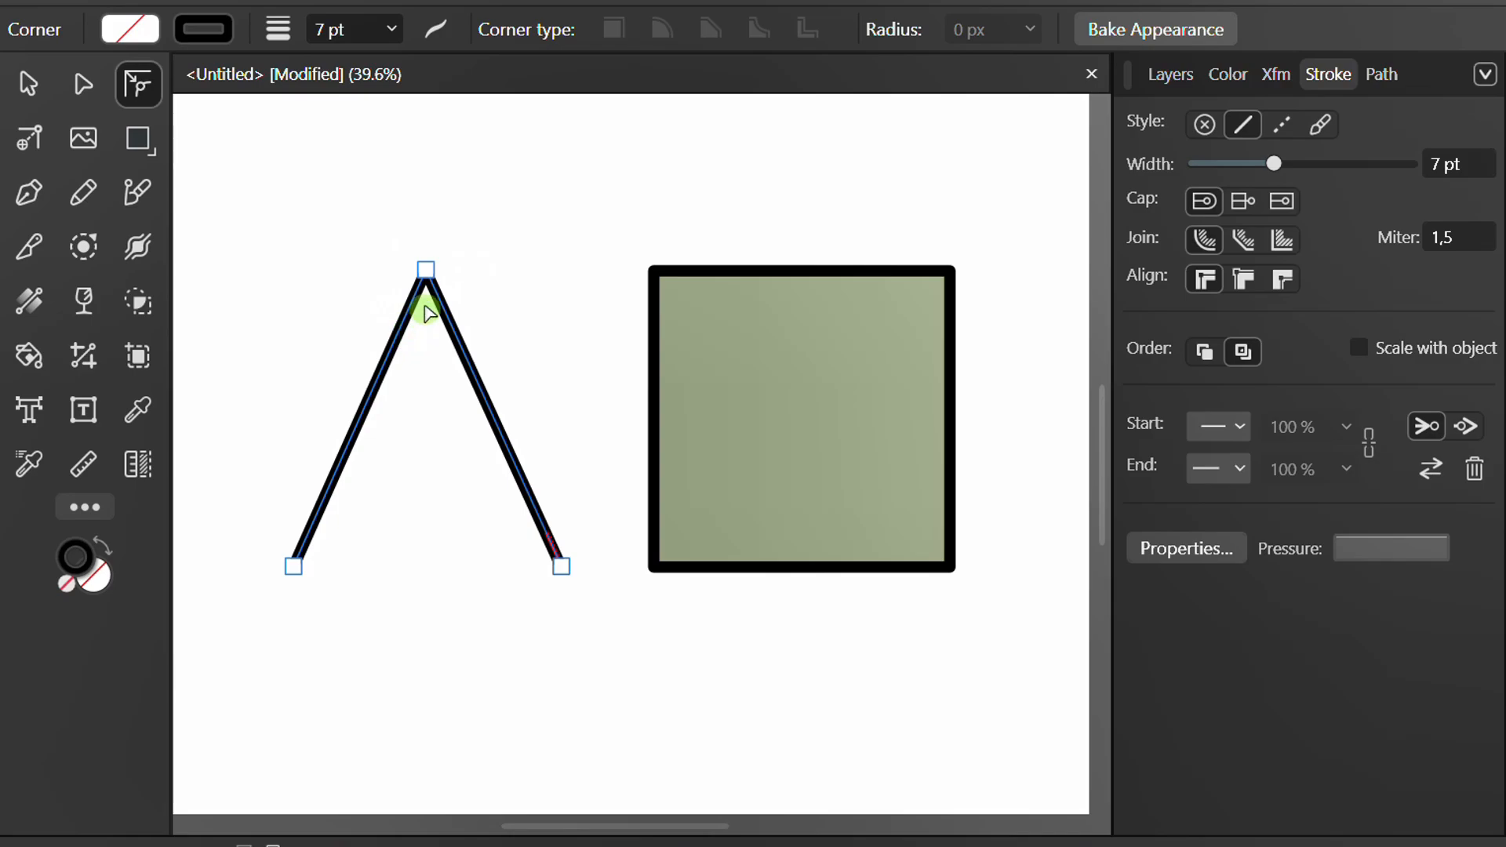
{"action": "left_click", "coordinate": [428, 276]}
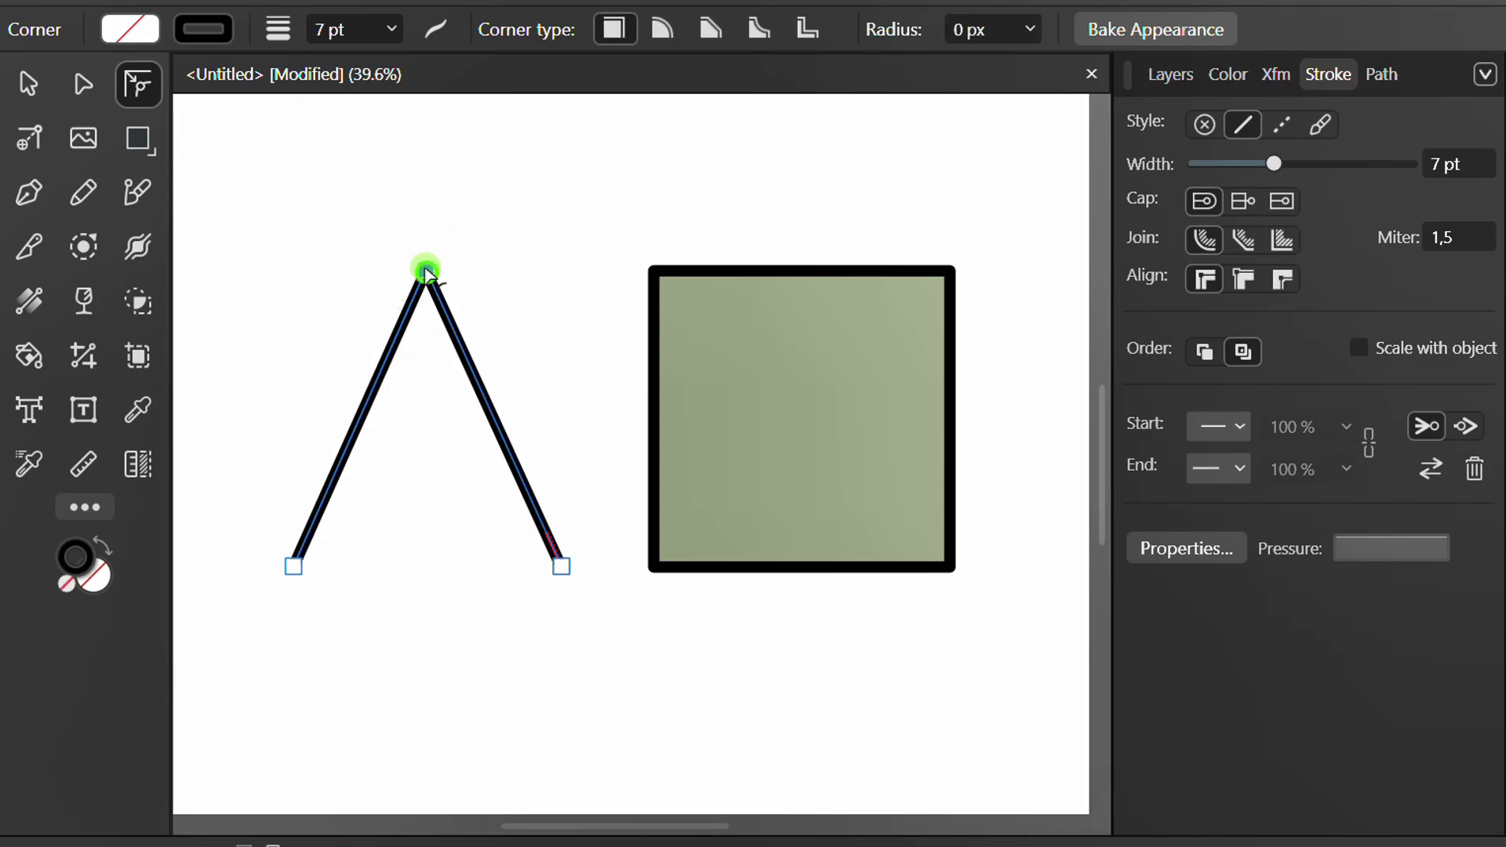
{"action": "left_click_drag", "start_coordinate": [427, 274], "coordinate": [432, 439]}
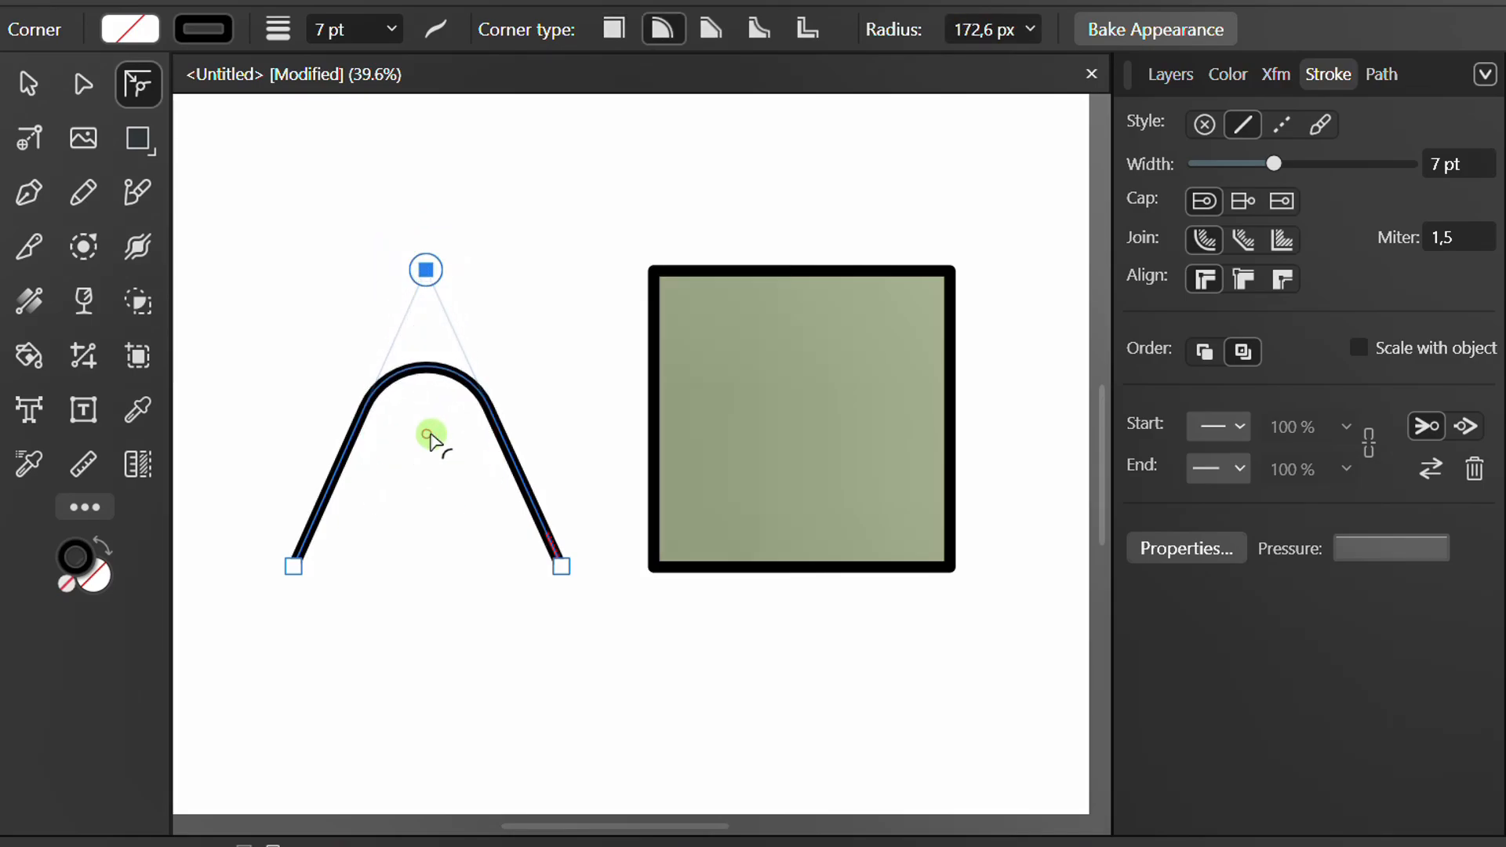
Try the straight, concave, cutout and rounded corner types on the apex and remove its corner effect.
{"action": "left_click", "coordinate": [712, 31]}
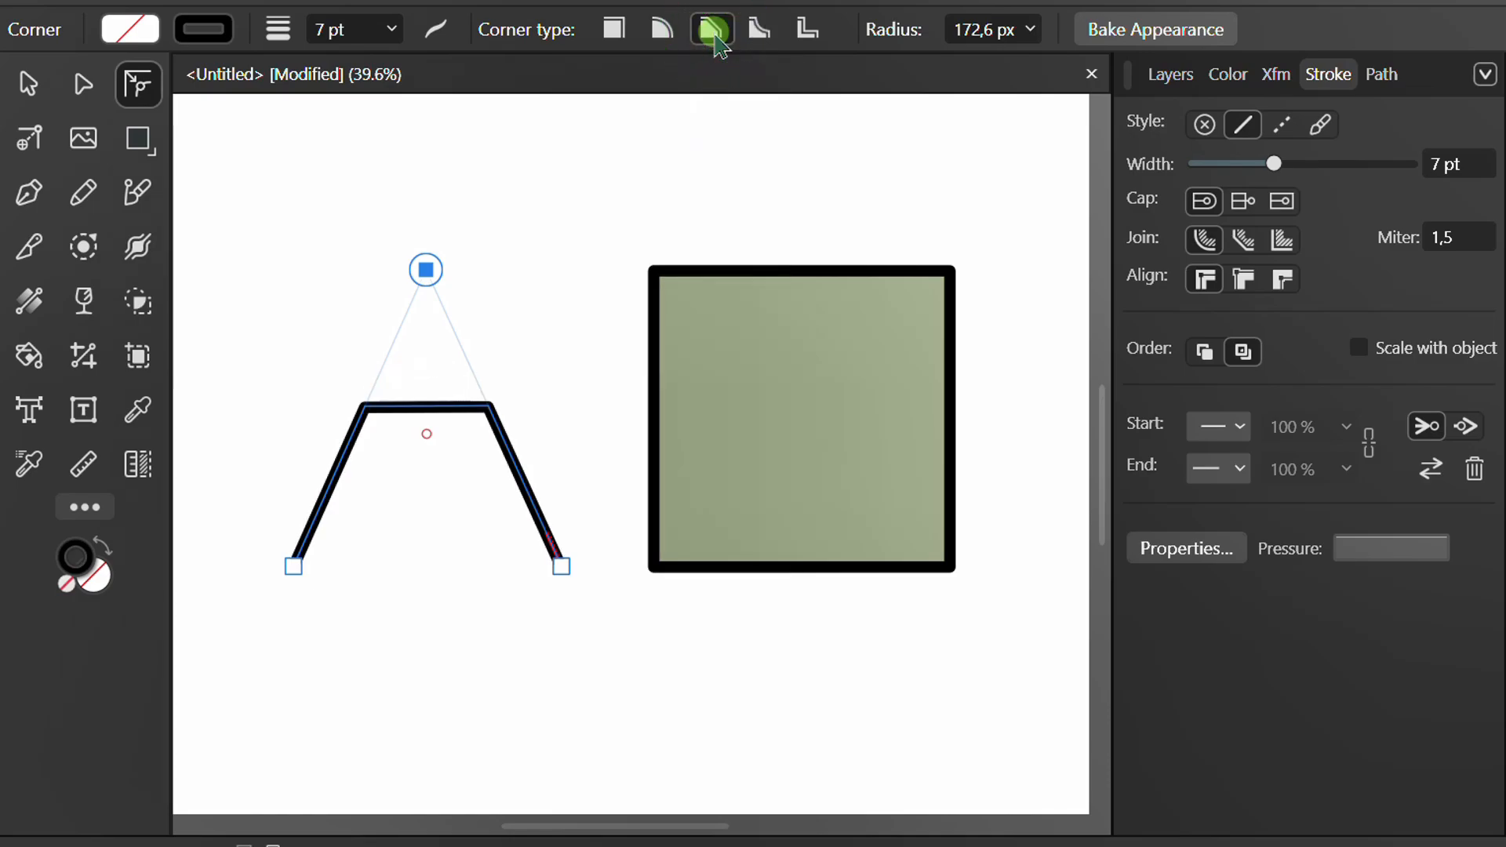
{"action": "left_click", "coordinate": [758, 31]}
{"action": "left_click", "coordinate": [803, 30]}
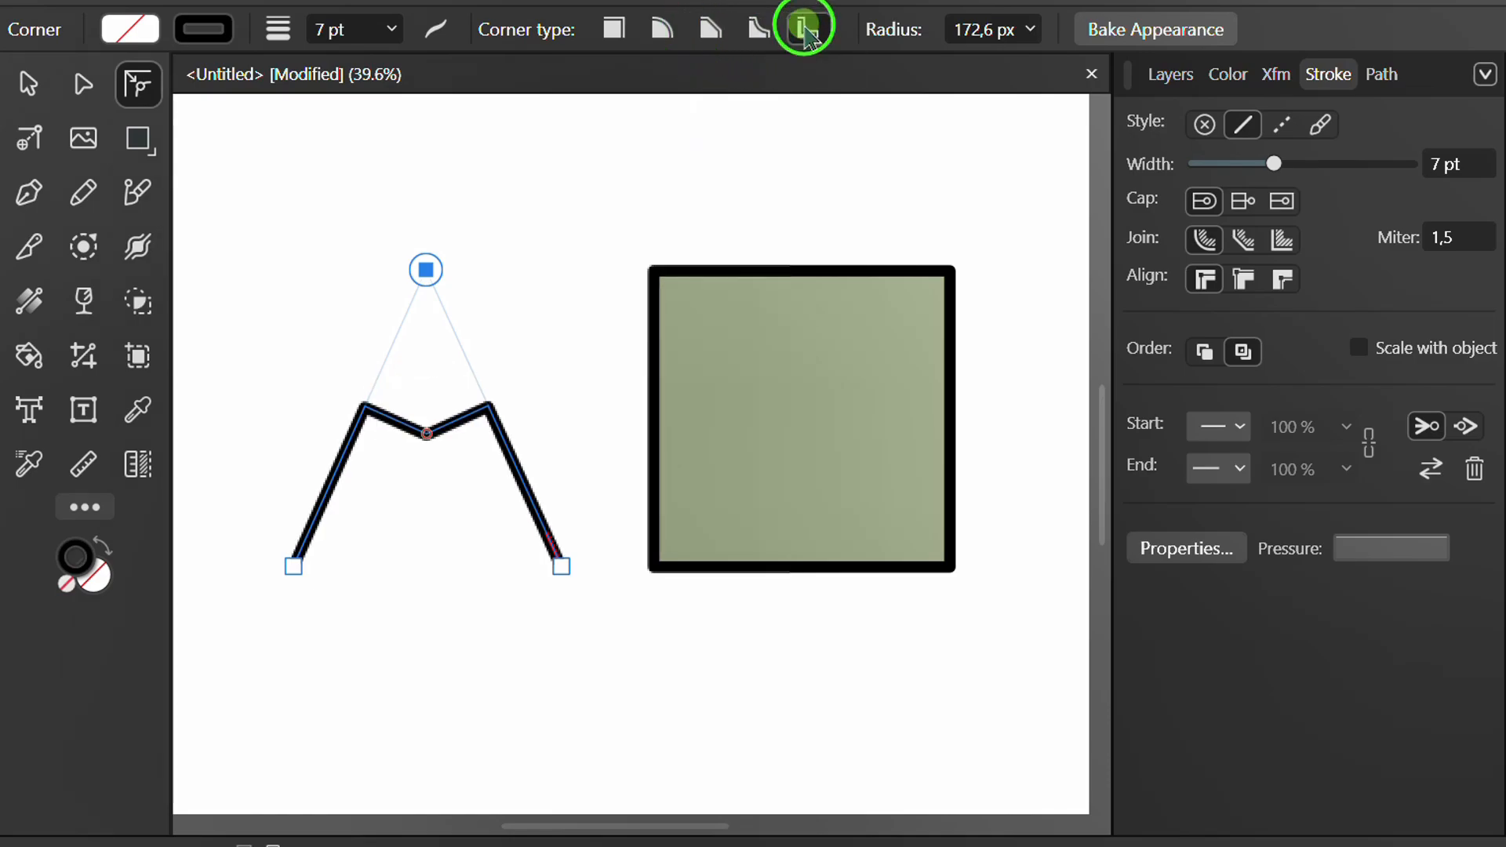
{"action": "left_click", "coordinate": [662, 29]}
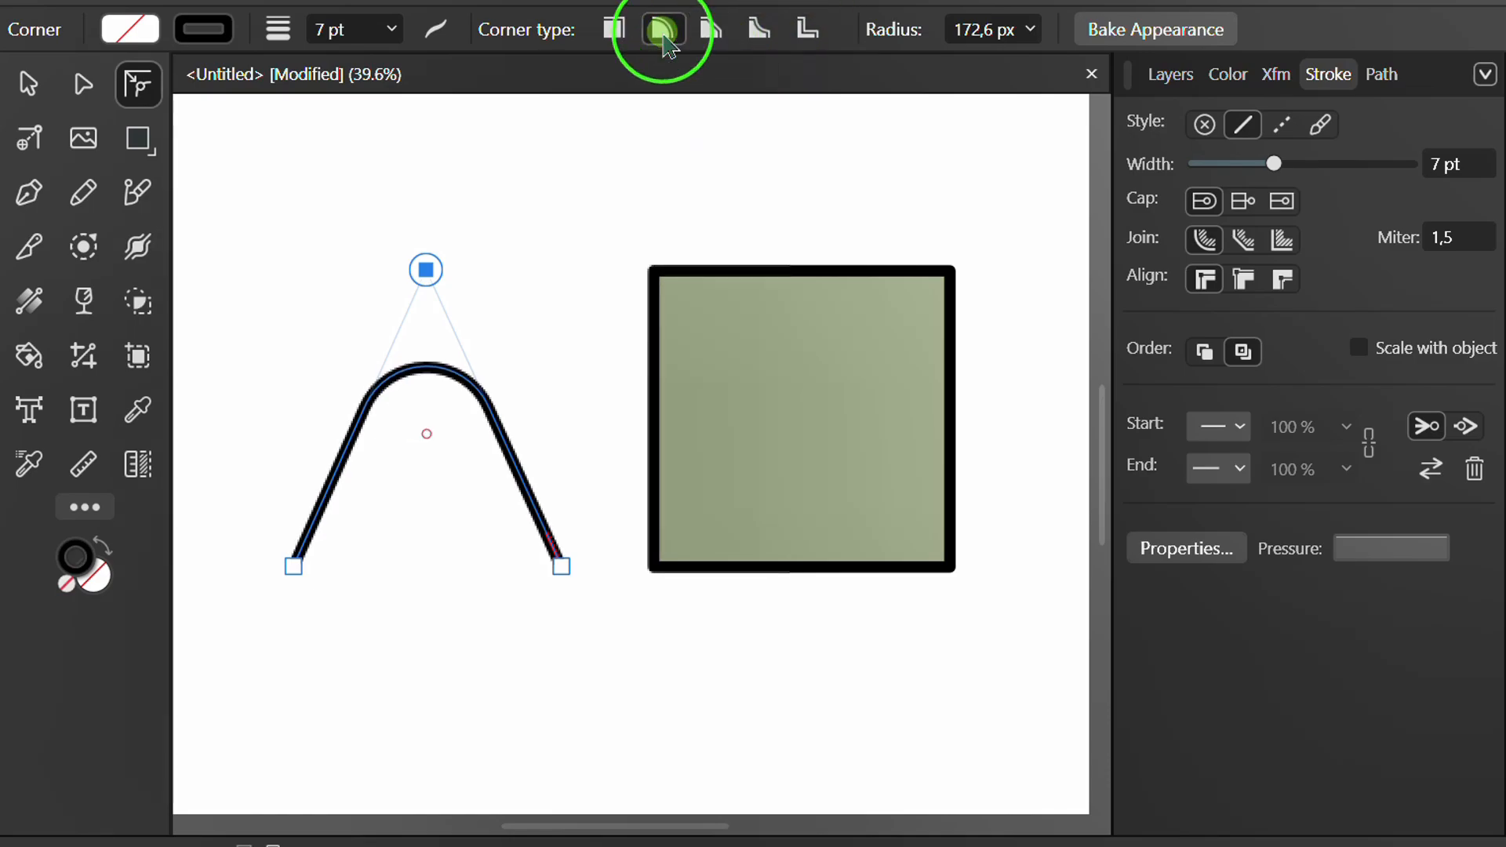
{"action": "left_click", "coordinate": [616, 30]}
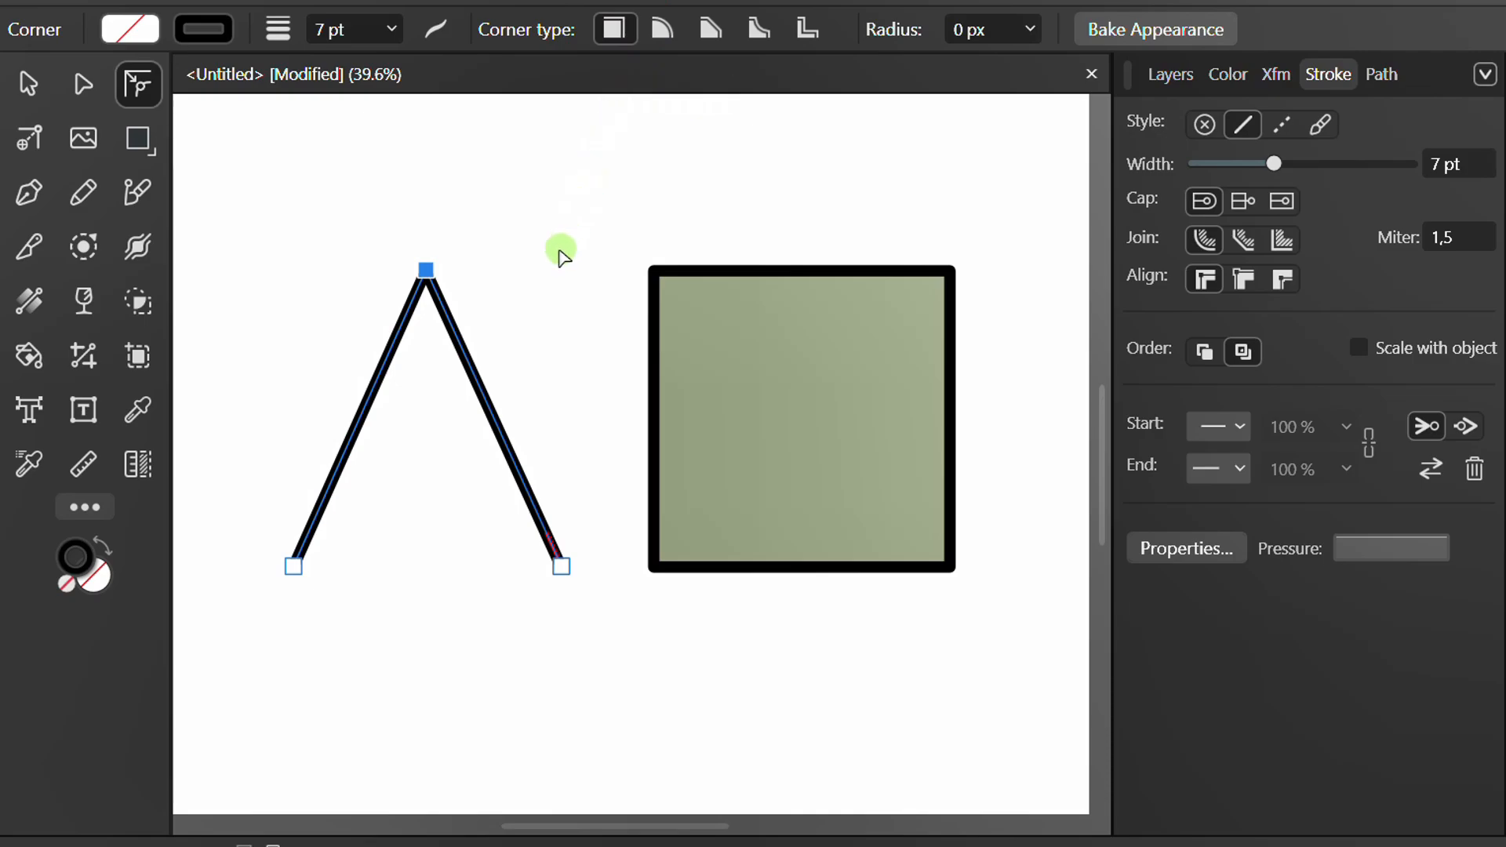
Round all of the square's corners except the lower-left one together with the Corner Tool to a radius of about 260.3 px.
{"action": "left_click", "coordinate": [792, 392]}
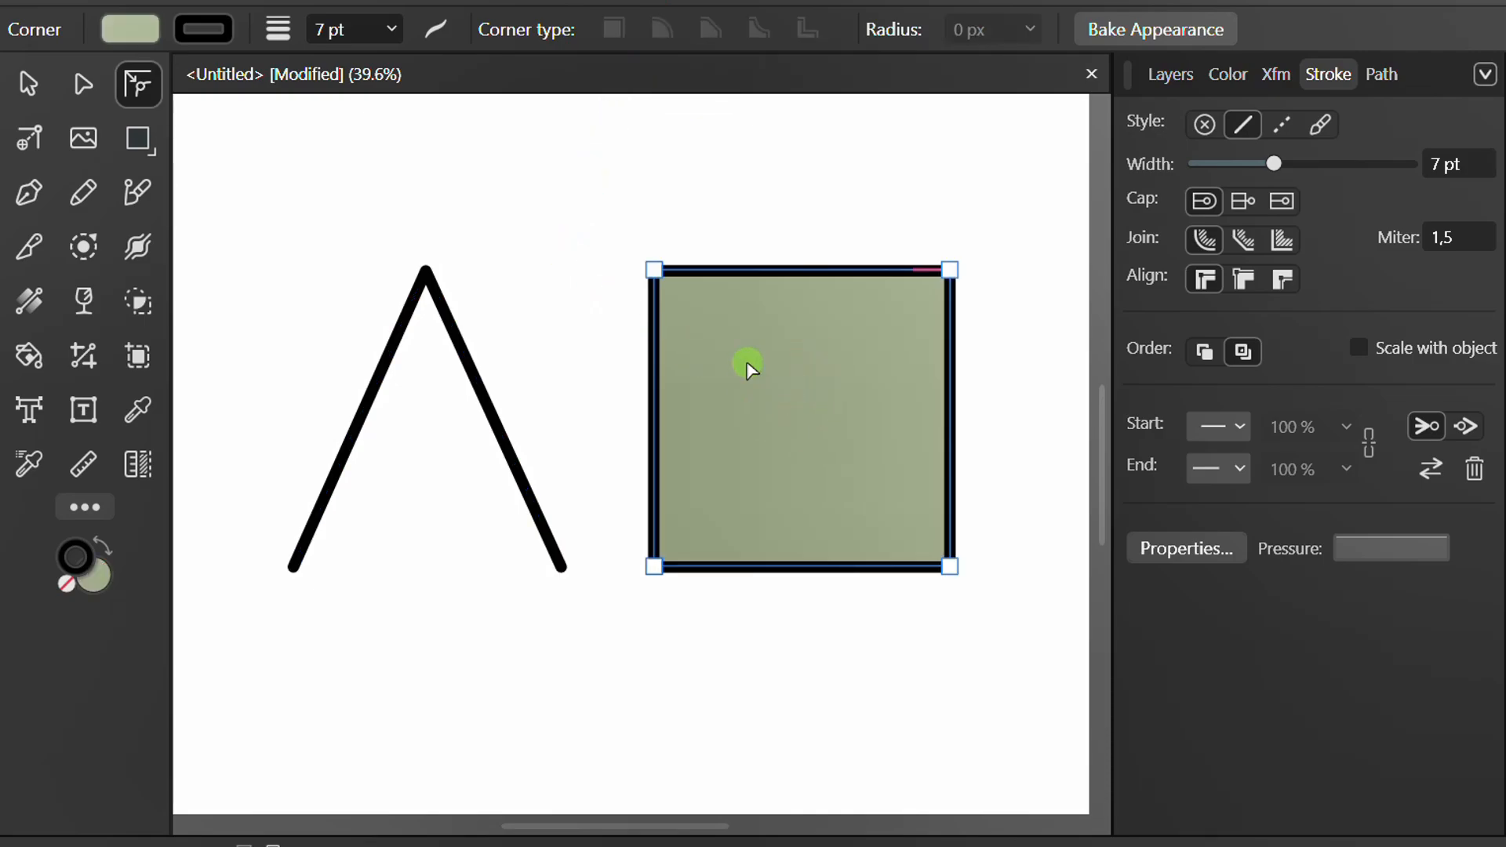
{"action": "left_click", "coordinate": [657, 272]}
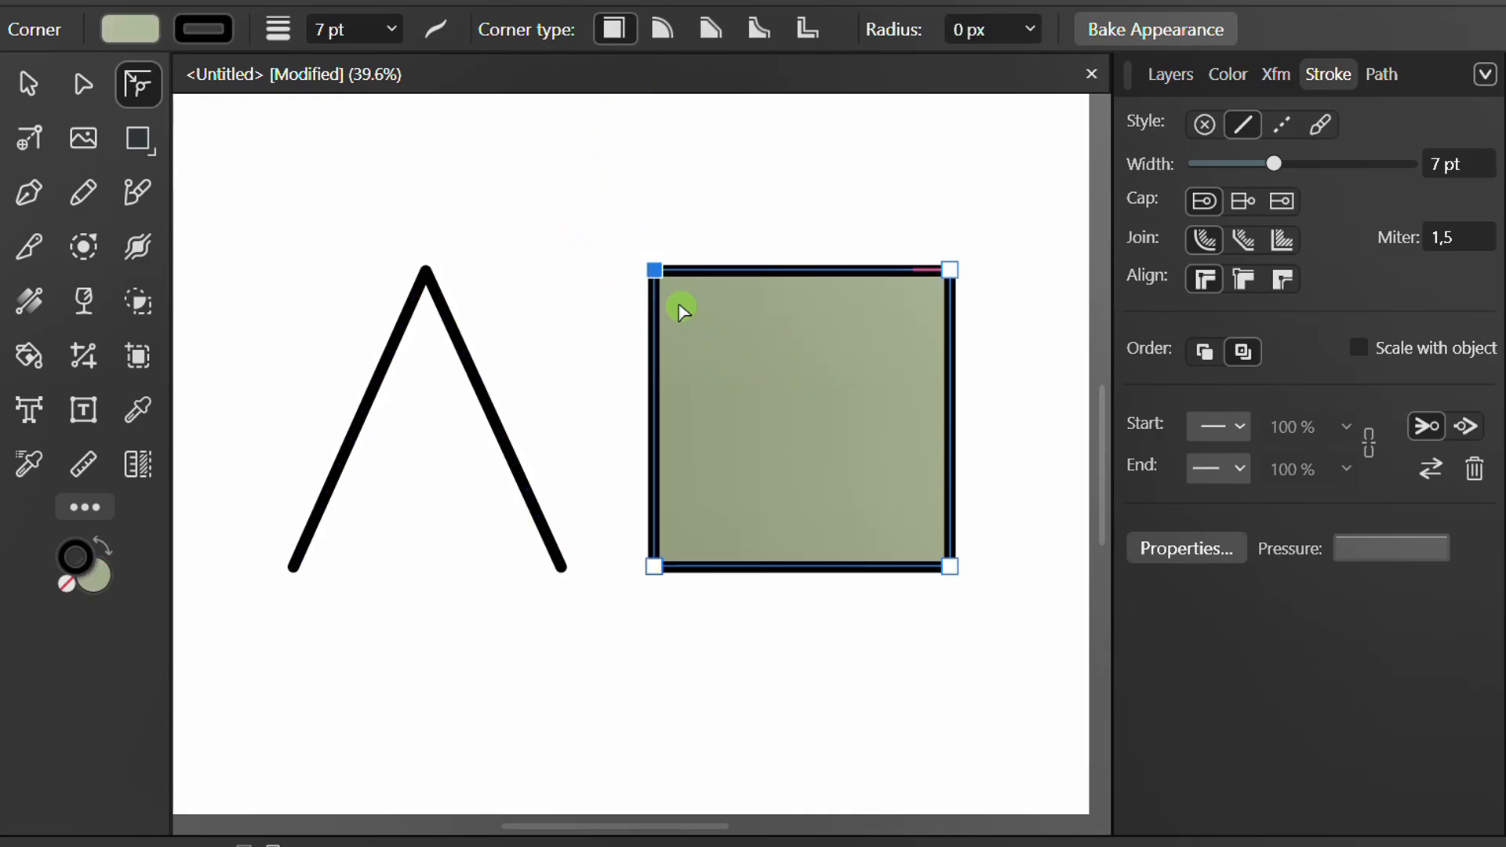
{"action": "left_click_drag", "start_coordinate": [659, 275], "coordinate": [628, 252]}
{"action": "key", "text": "shift"}
{"action": "left_click", "coordinate": [951, 272], "text": "shift"}
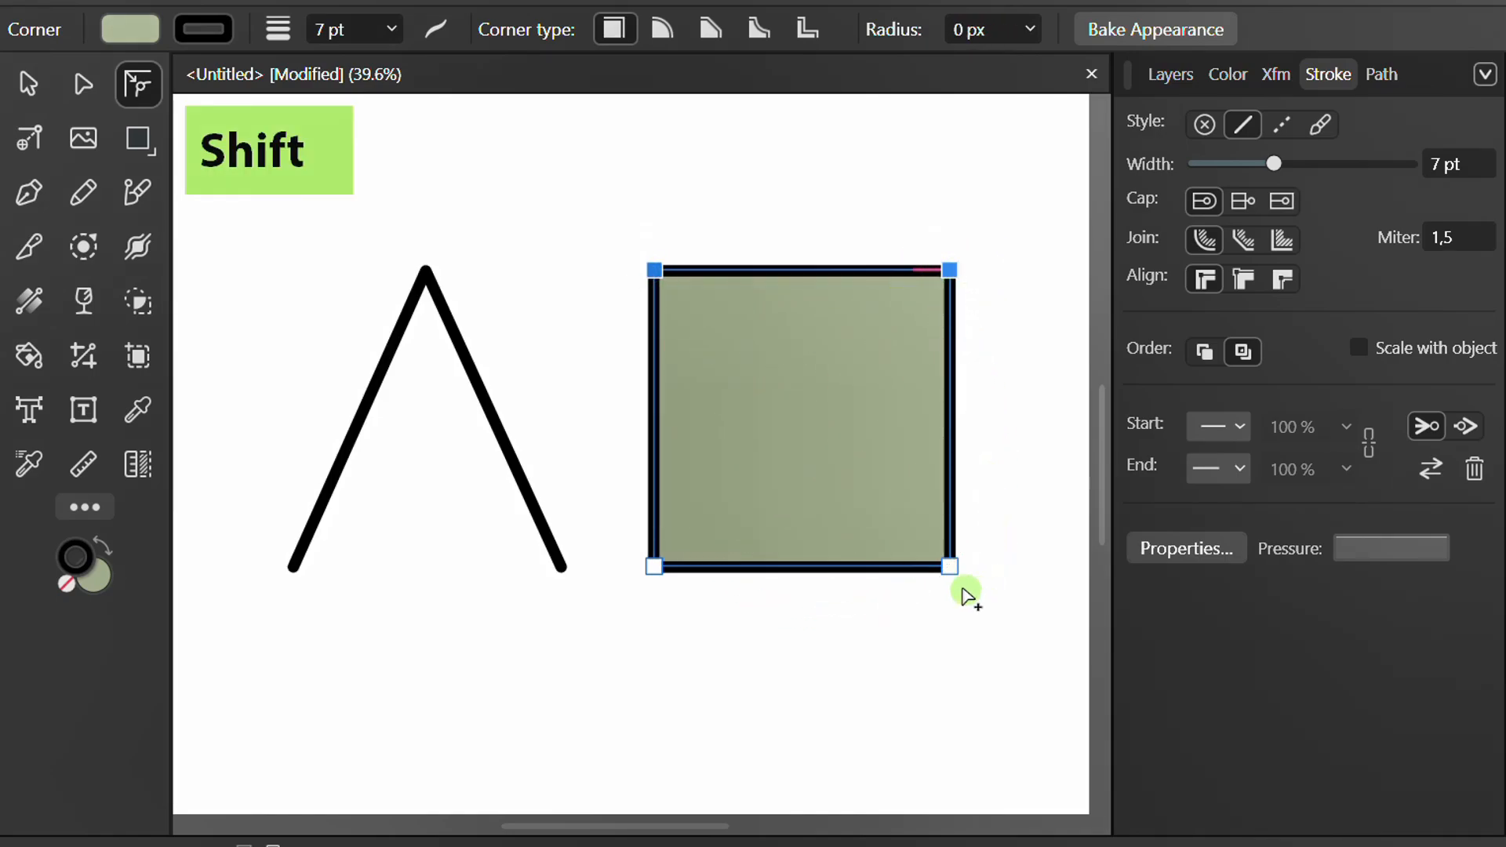
{"action": "left_click", "coordinate": [951, 567], "text": "shift"}
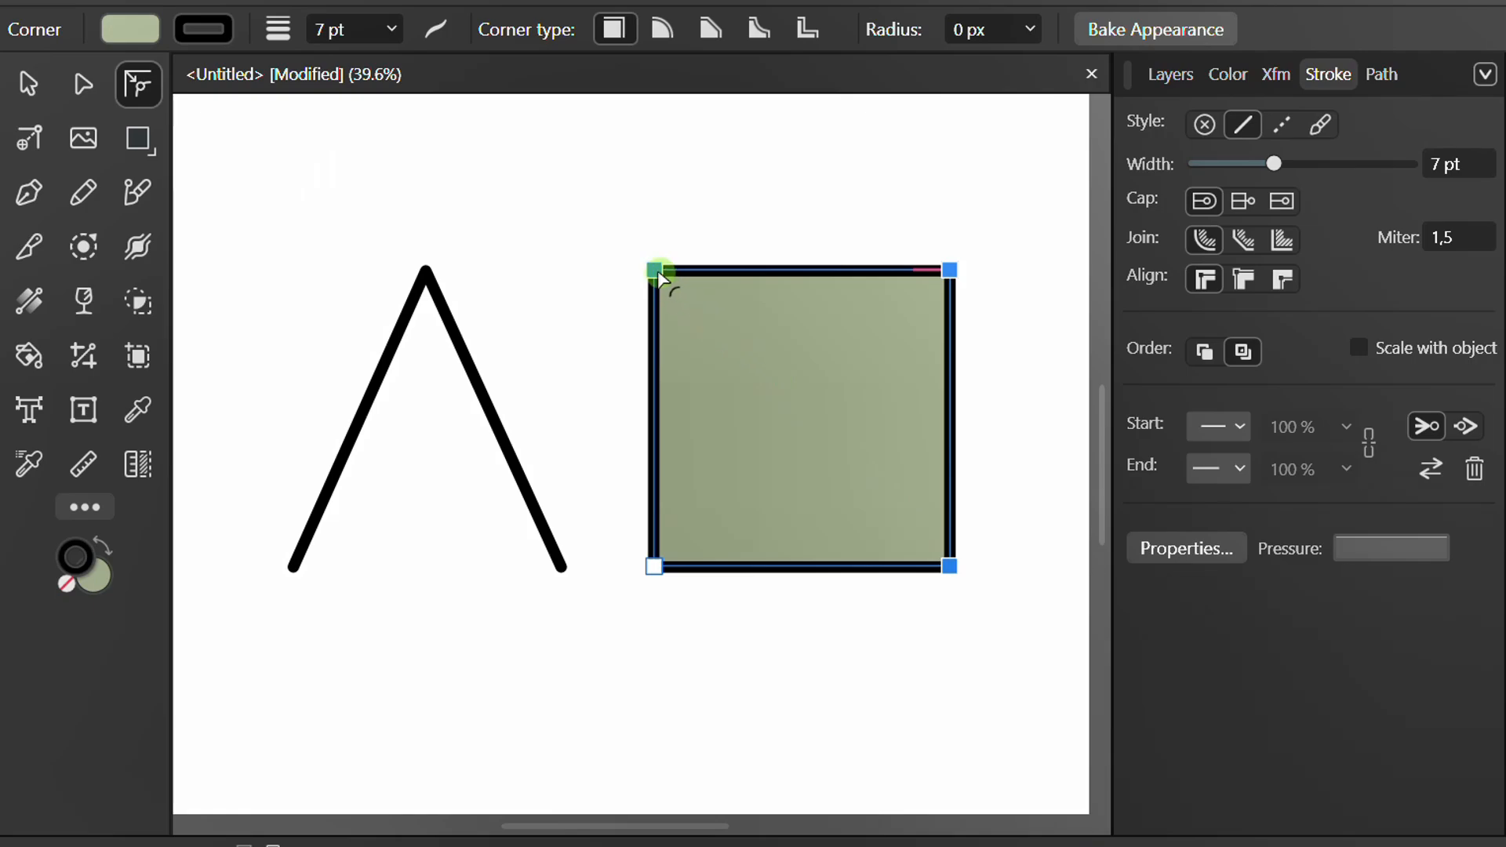
{"action": "left_click_drag", "start_coordinate": [661, 276], "coordinate": [742, 390]}
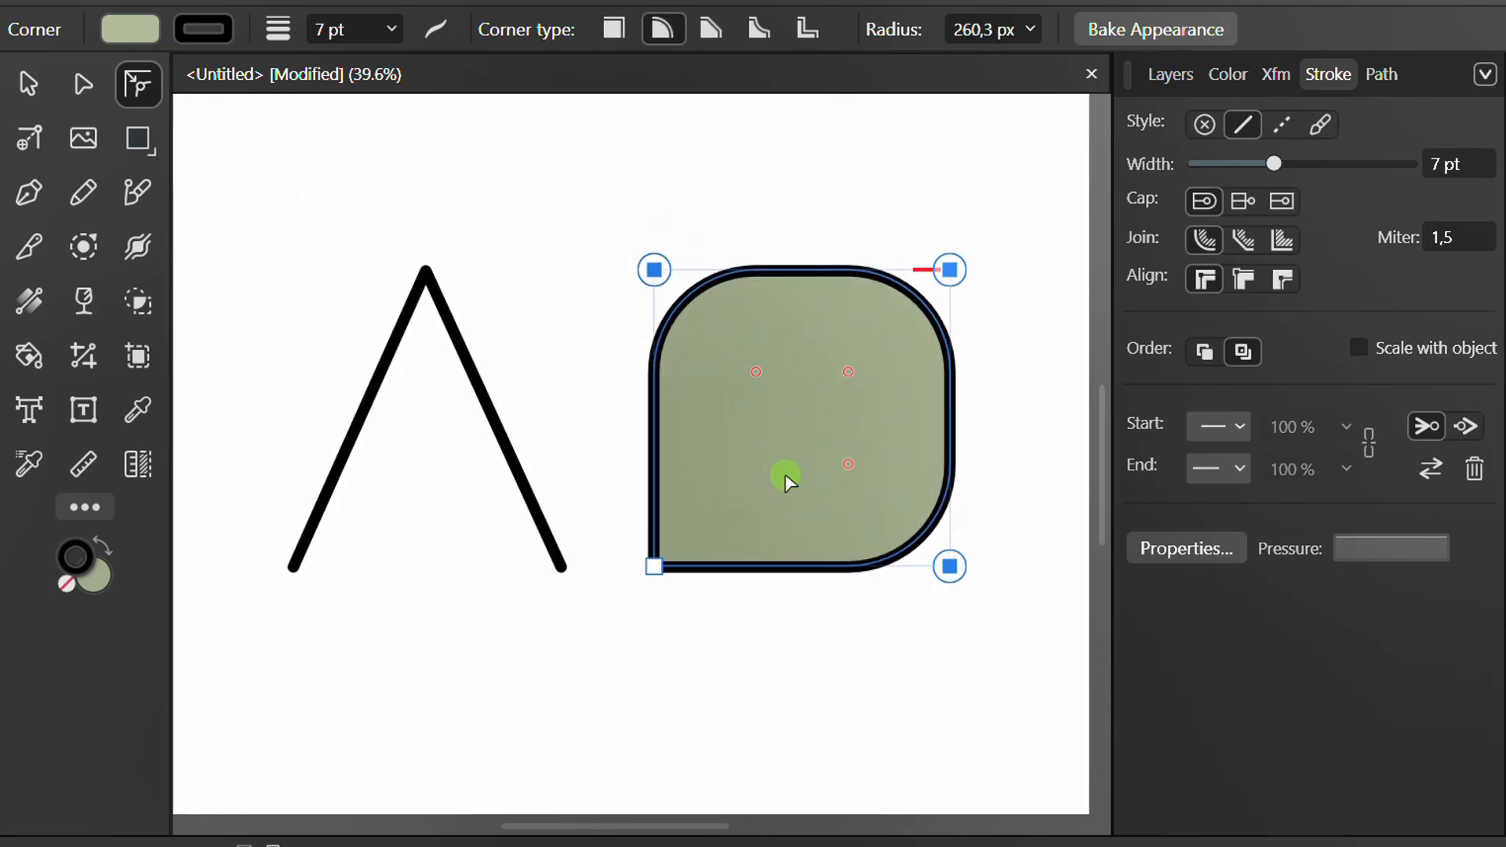
Set the radius of the square's three rounded corners to 250 px and bake the corner appearance into the shape.
{"action": "left_click", "coordinate": [998, 40]}
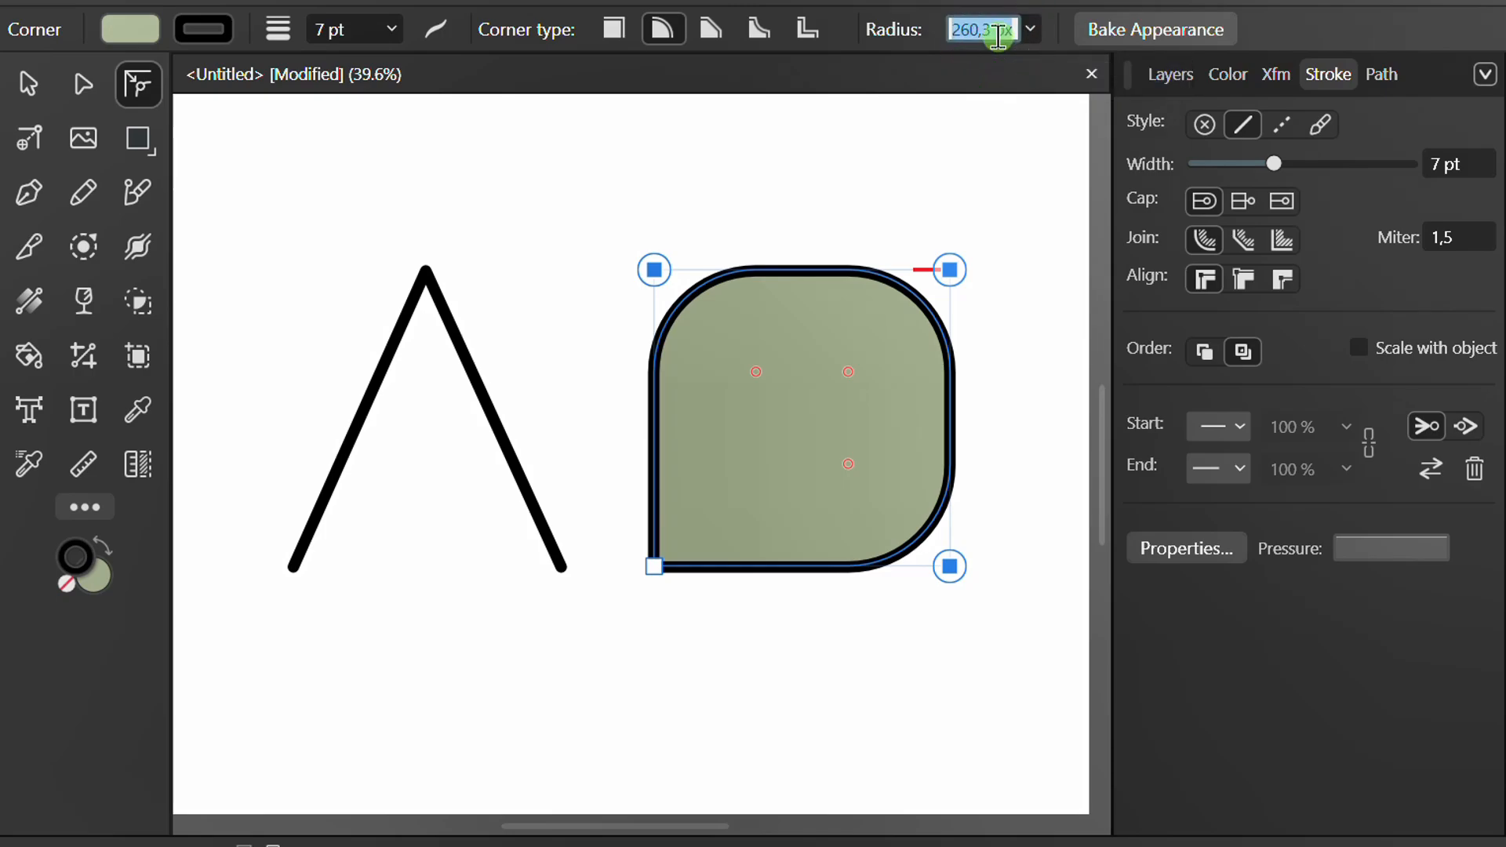
{"action": "type", "text": "261"}
{"action": "key", "text": "Return"}
{"action": "scroll", "coordinate": [998, 40], "scroll_direction": "down", "scroll_amount": 5}
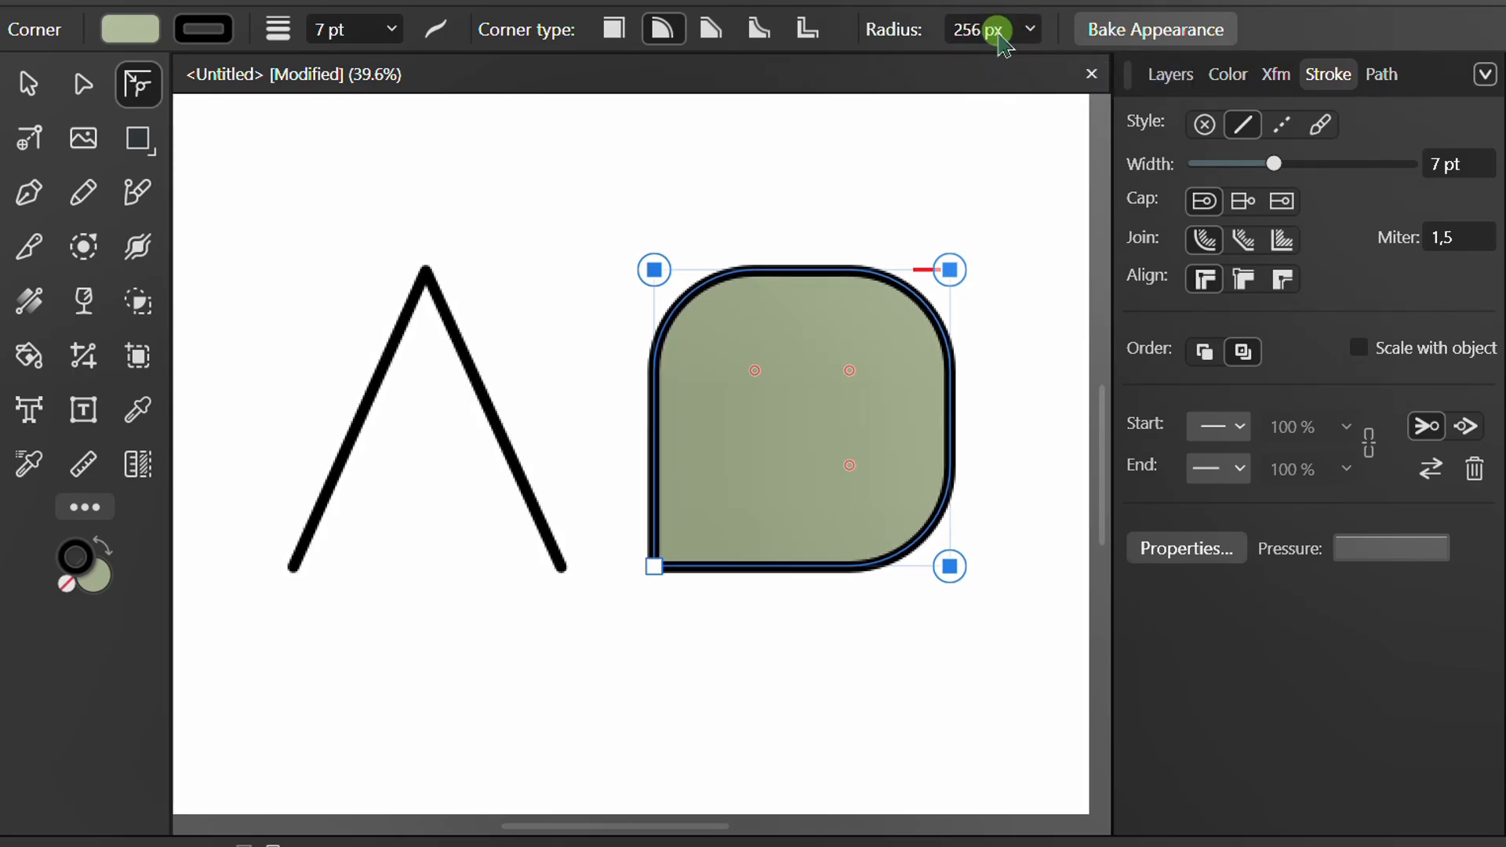
{"action": "scroll", "coordinate": [1002, 40], "scroll_direction": "down", "scroll_amount": 4}
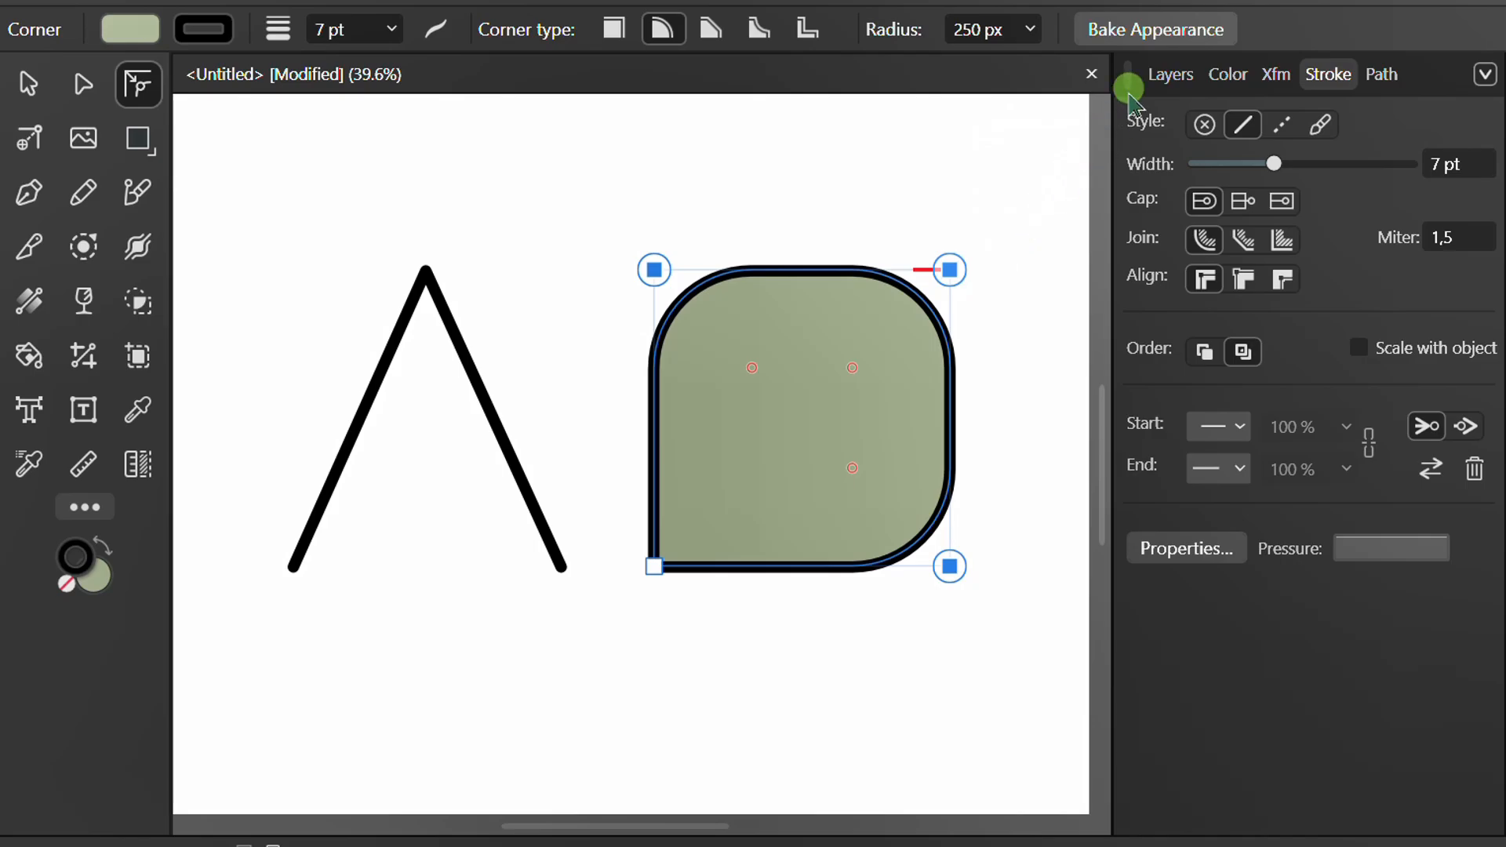
{"action": "left_click", "coordinate": [1153, 31]}
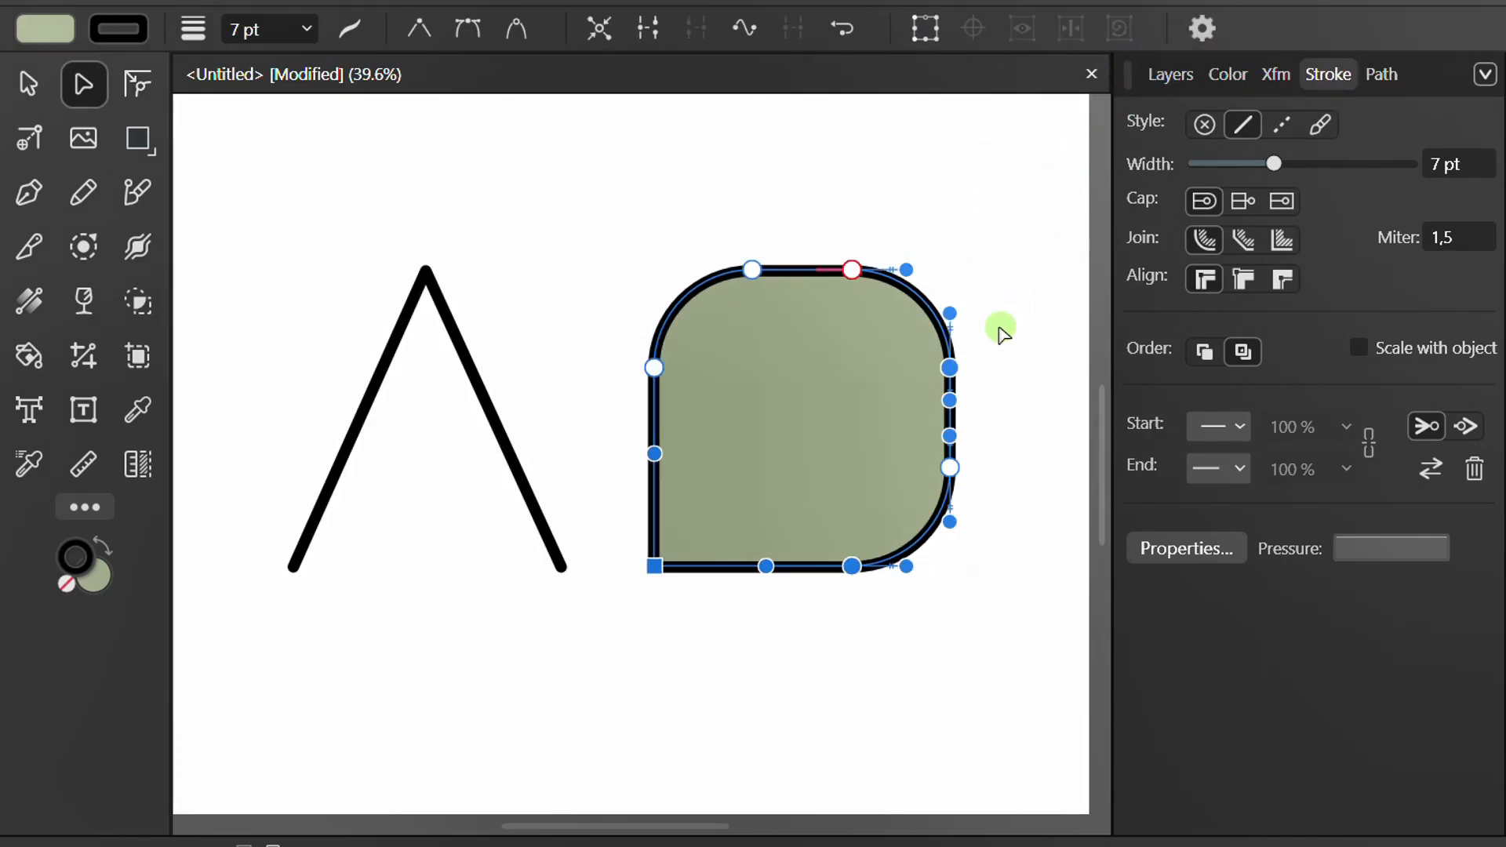
{"action": "scroll", "coordinate": [1002, 333], "scroll_direction": "up", "scroll_amount": 4}
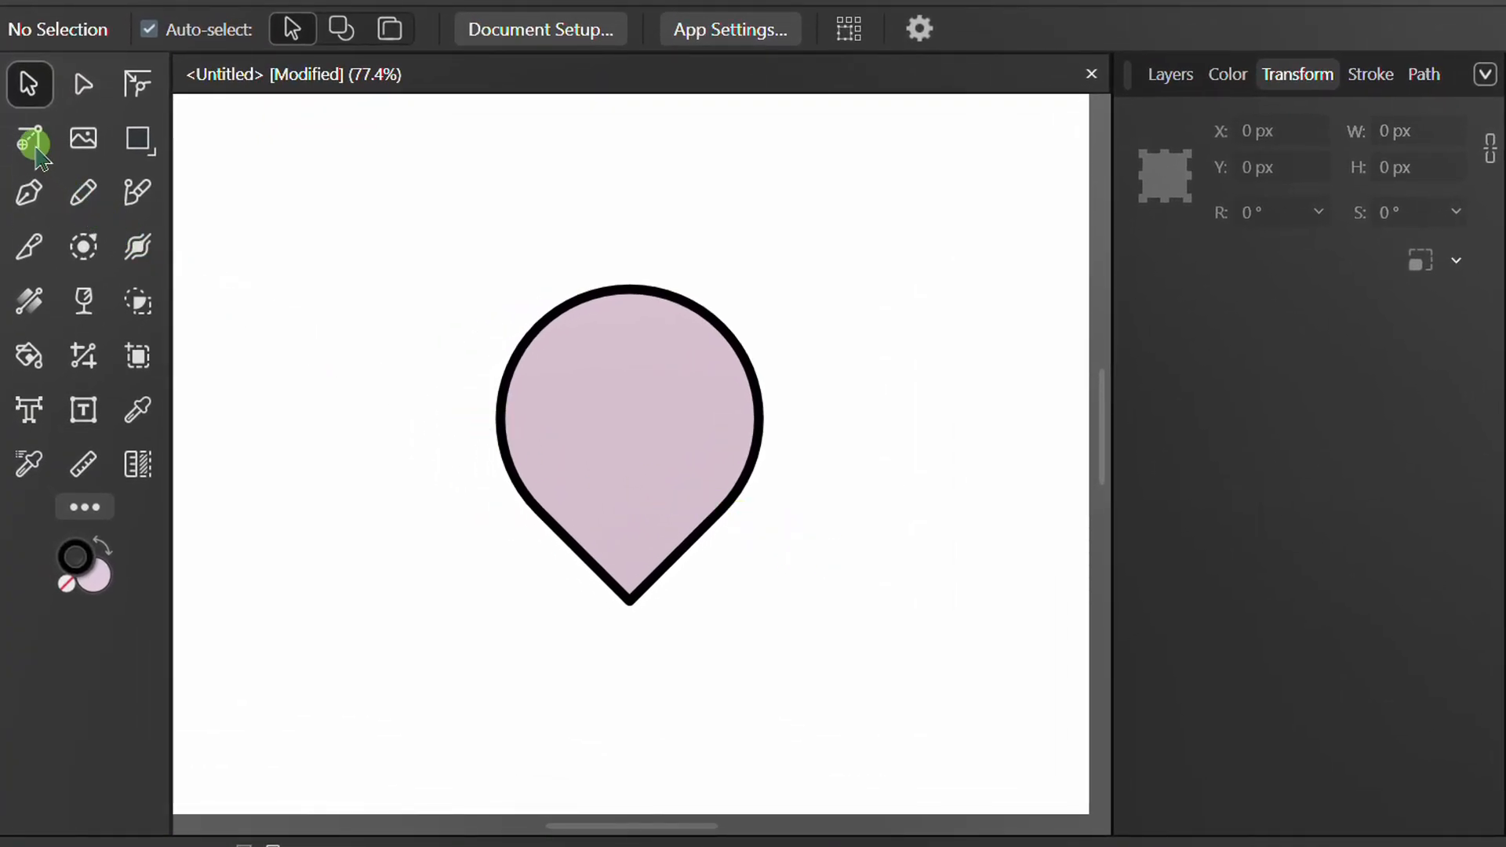
Scale the pink teardrop shape to about 98.6 % with the Point Transform Tool and try rotating it about its centre.
{"action": "left_click", "coordinate": [32, 141]}
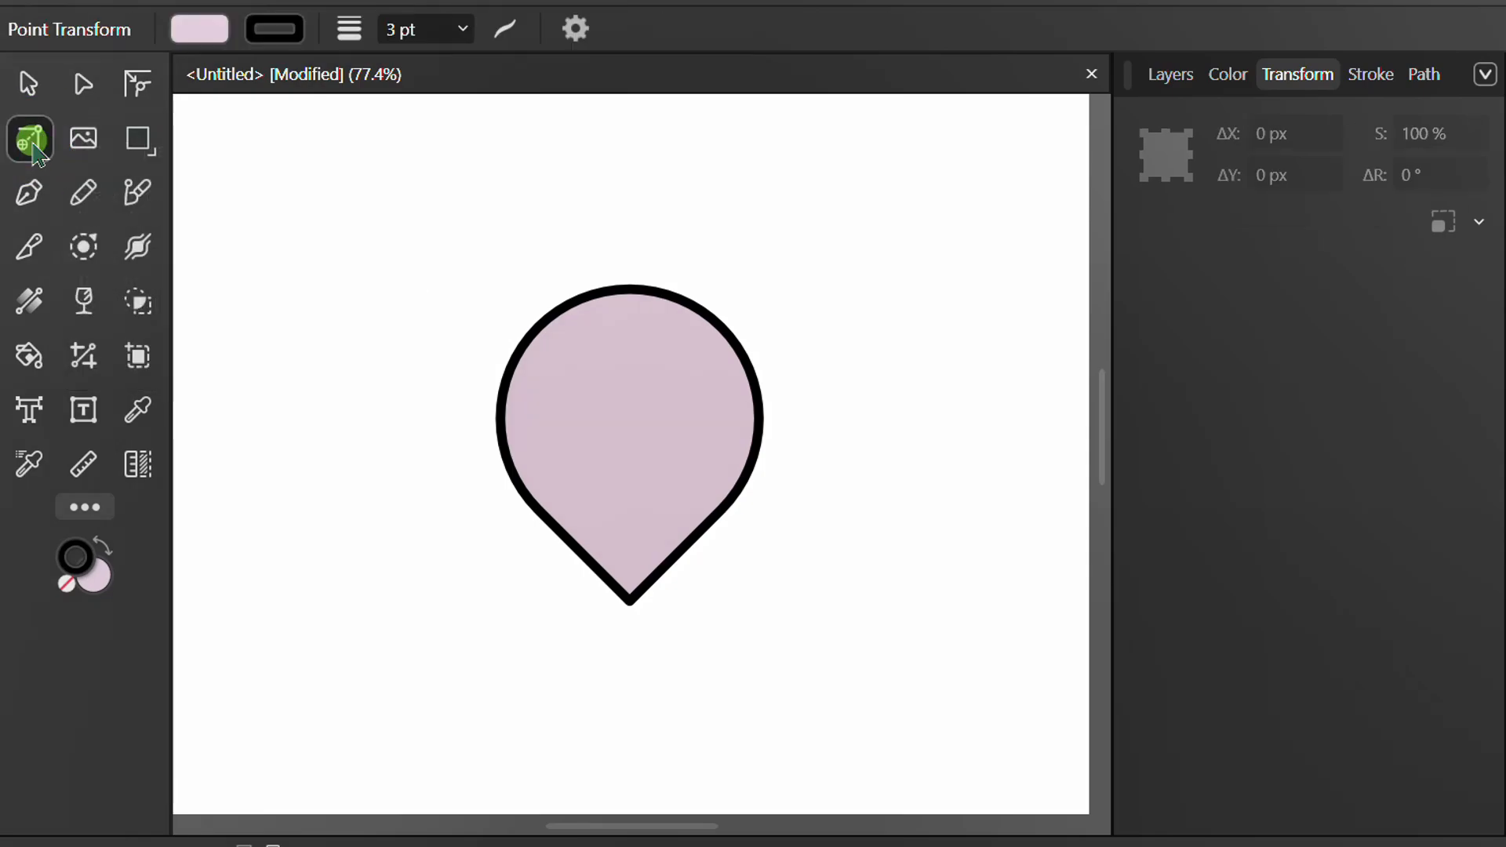
{"action": "left_click", "coordinate": [620, 436]}
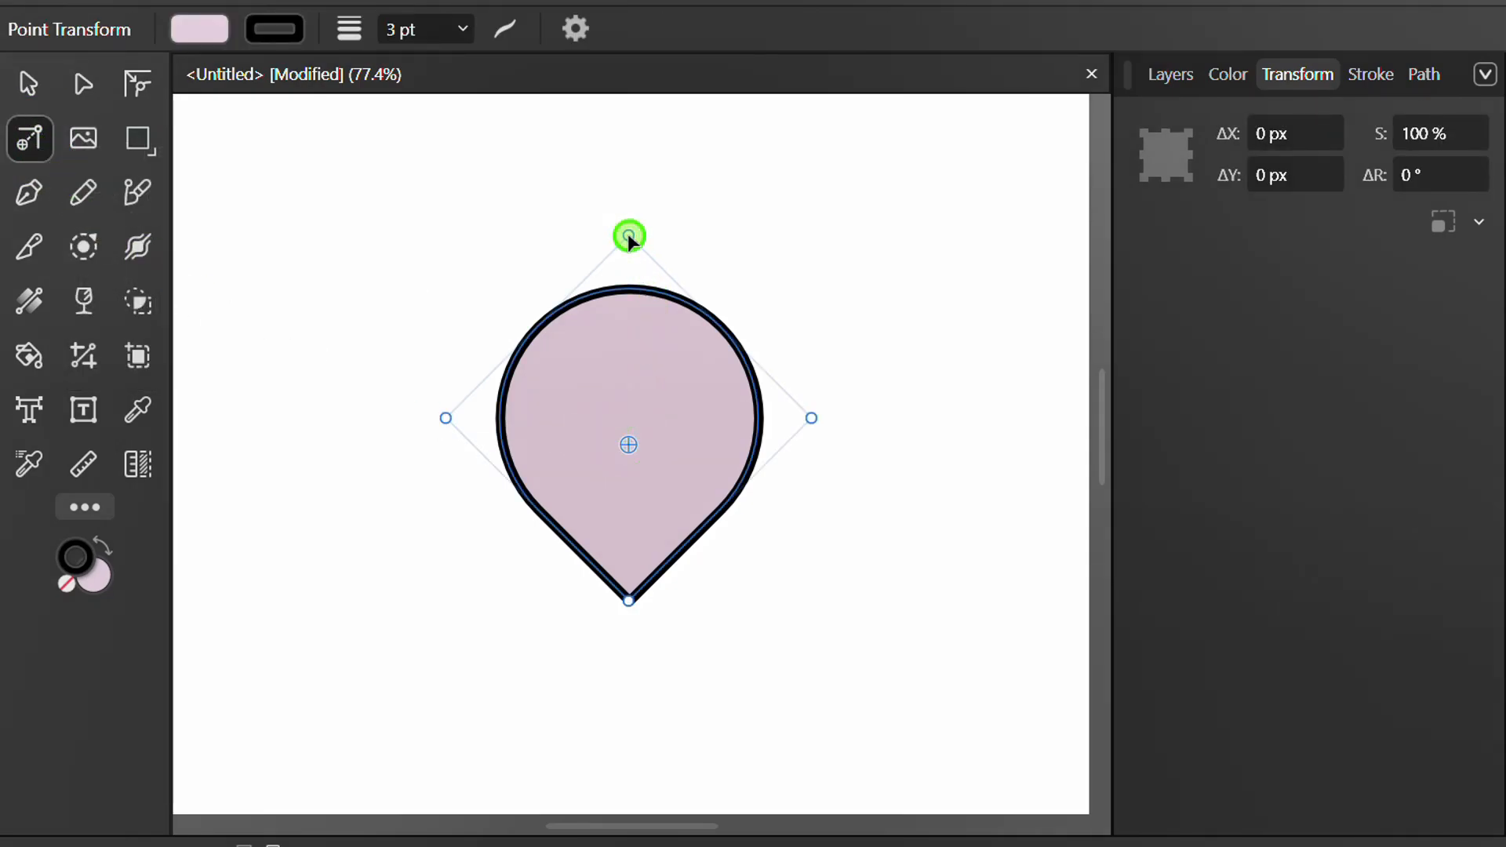
{"action": "left_click_drag", "start_coordinate": [630, 237], "coordinate": [858, 235]}
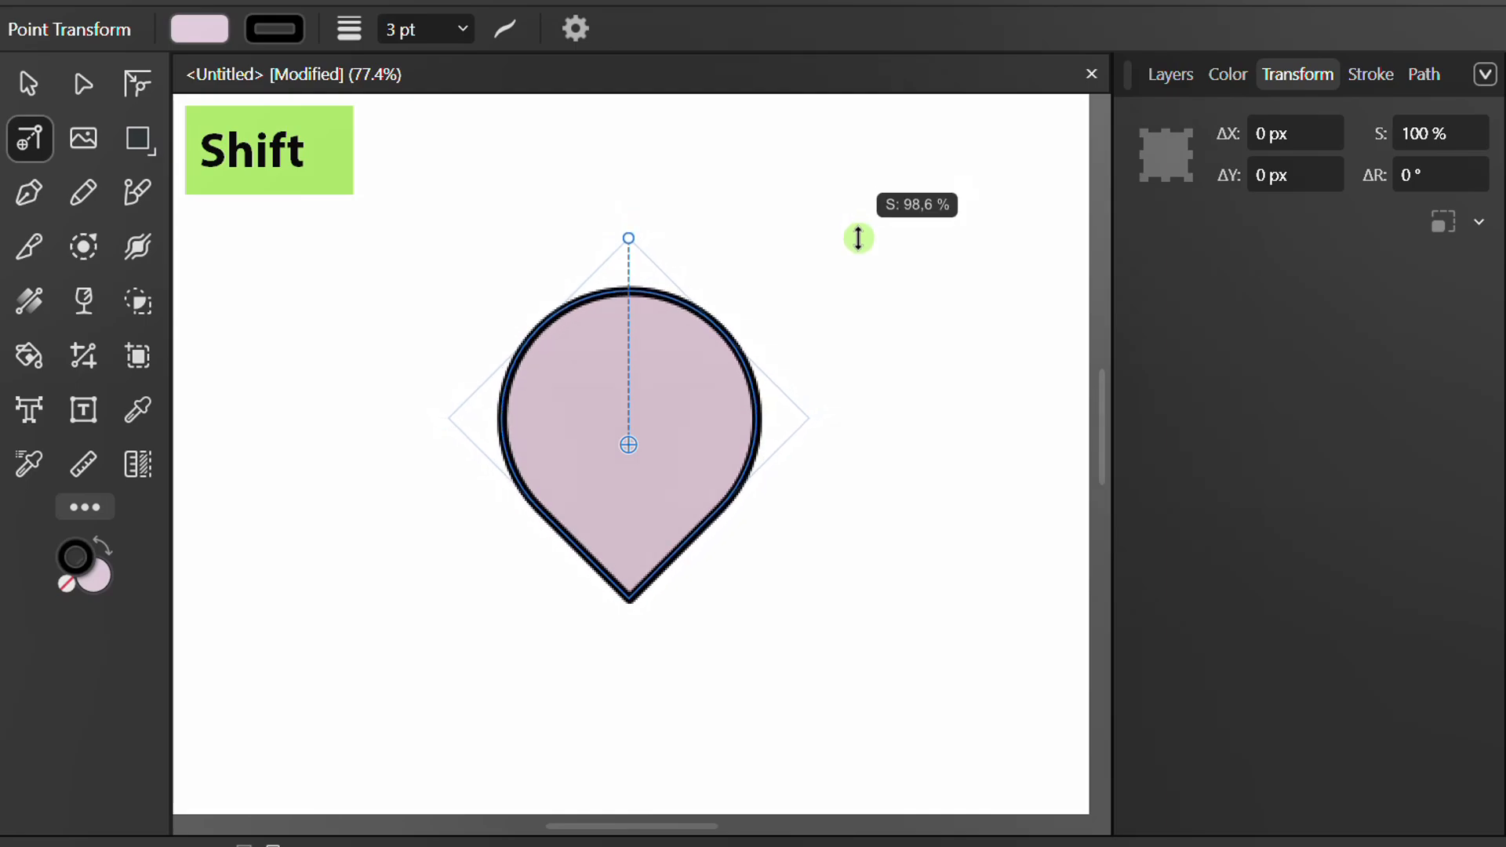
{"action": "key", "text": "ctrl"}
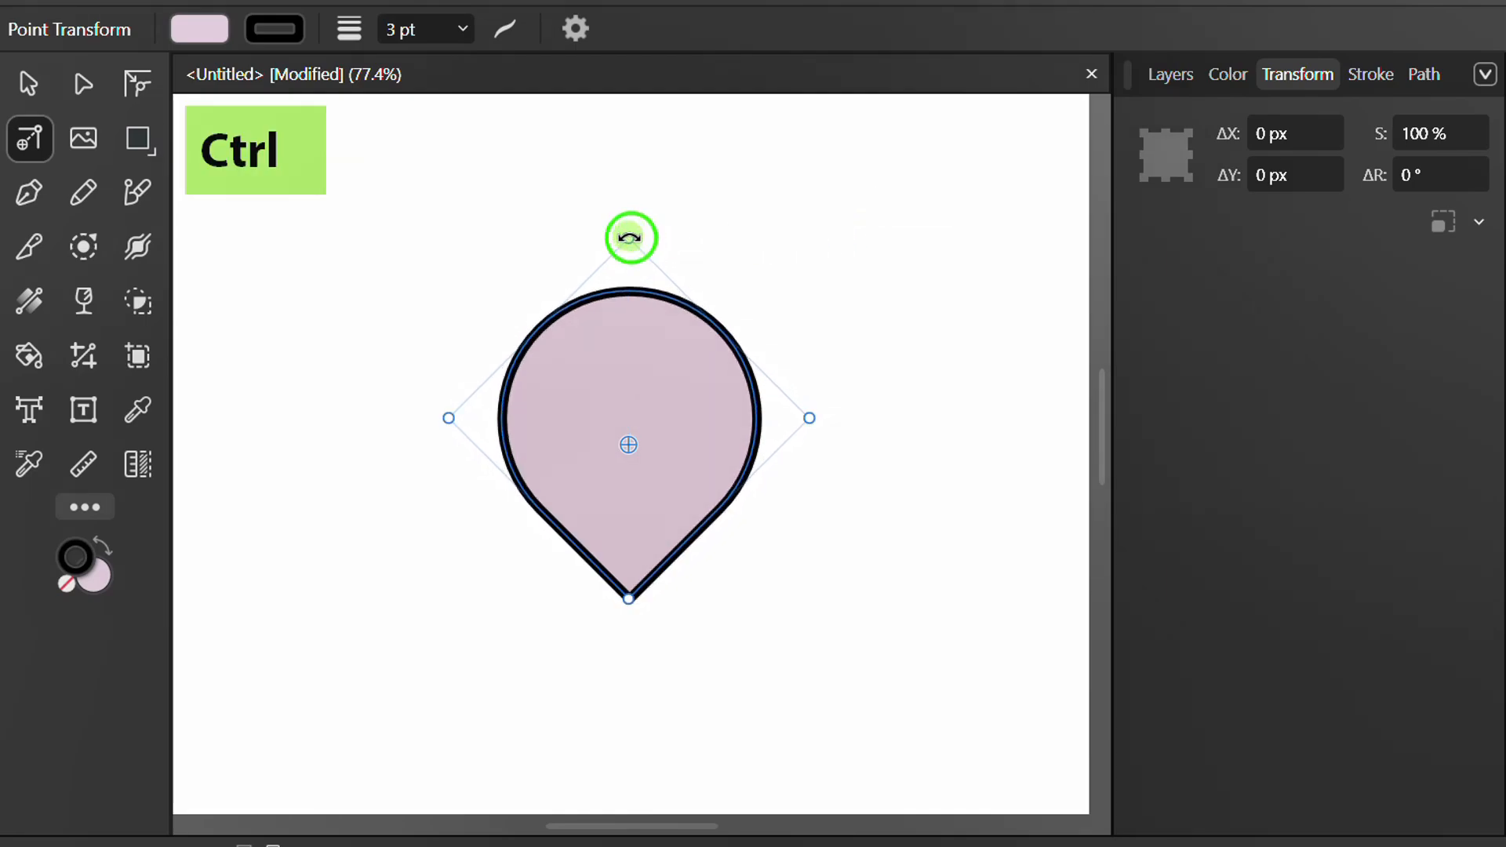
{"action": "mouse_move", "coordinate": [630, 238]}
{"action": "left_mouse_down"}
{"action": "mouse_move", "coordinate": [478, 299]}
{"action": "mouse_move", "coordinate": [427, 612]}
{"action": "mouse_move", "coordinate": [874, 505]}
{"action": "mouse_move", "coordinate": [733, 286]}
{"action": "mouse_move", "coordinate": [628, 239]}
{"action": "left_mouse_up"}
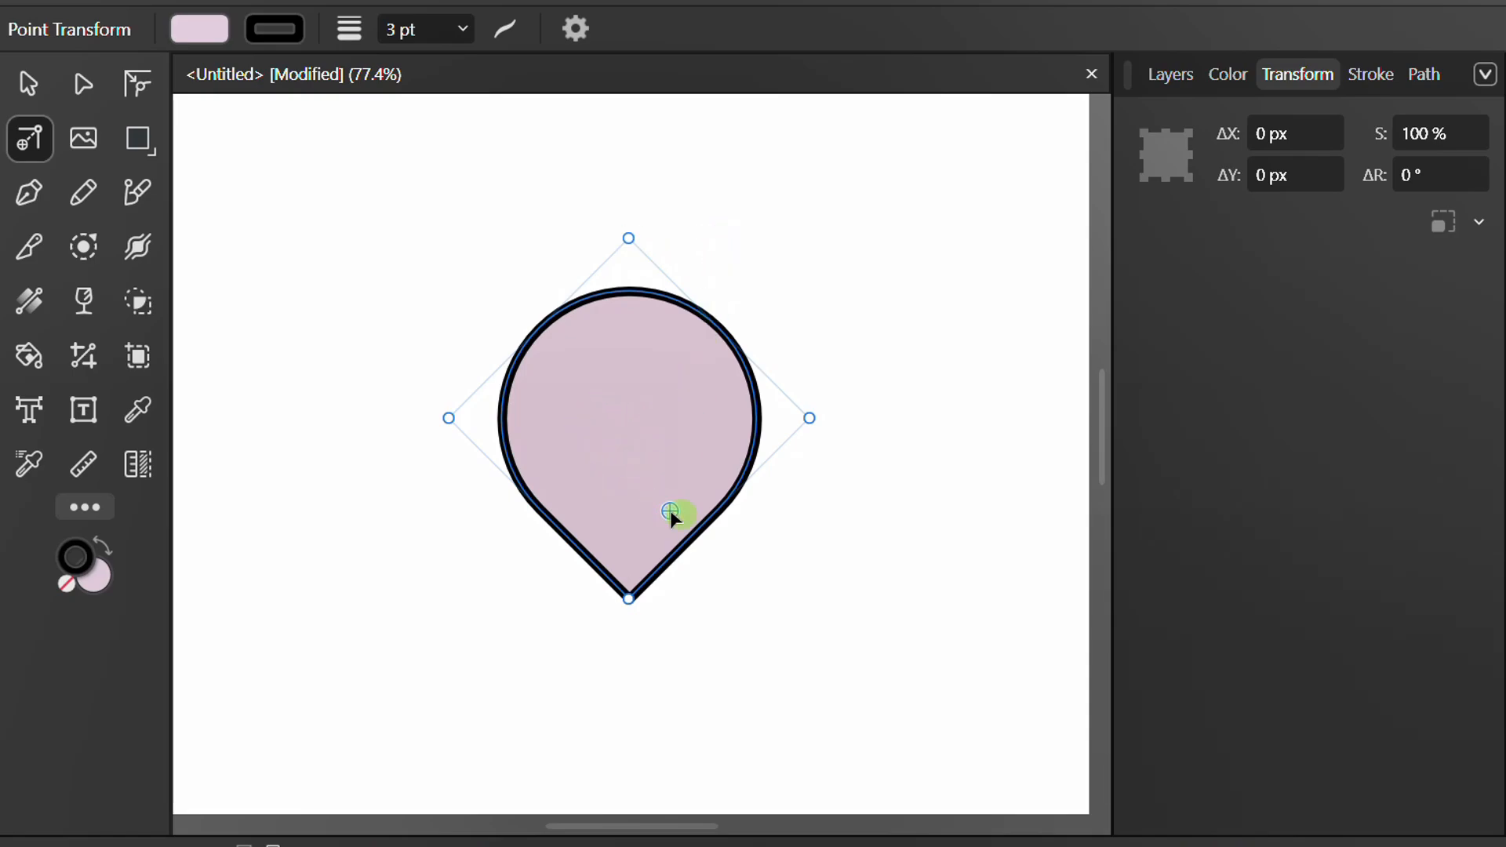
Place the transform origin on the teardrop's pointed bottom tip and try rotating and moving the shape.
{"action": "left_click_drag", "start_coordinate": [641, 624], "coordinate": [629, 601]}
{"action": "key", "text": "ctrl"}
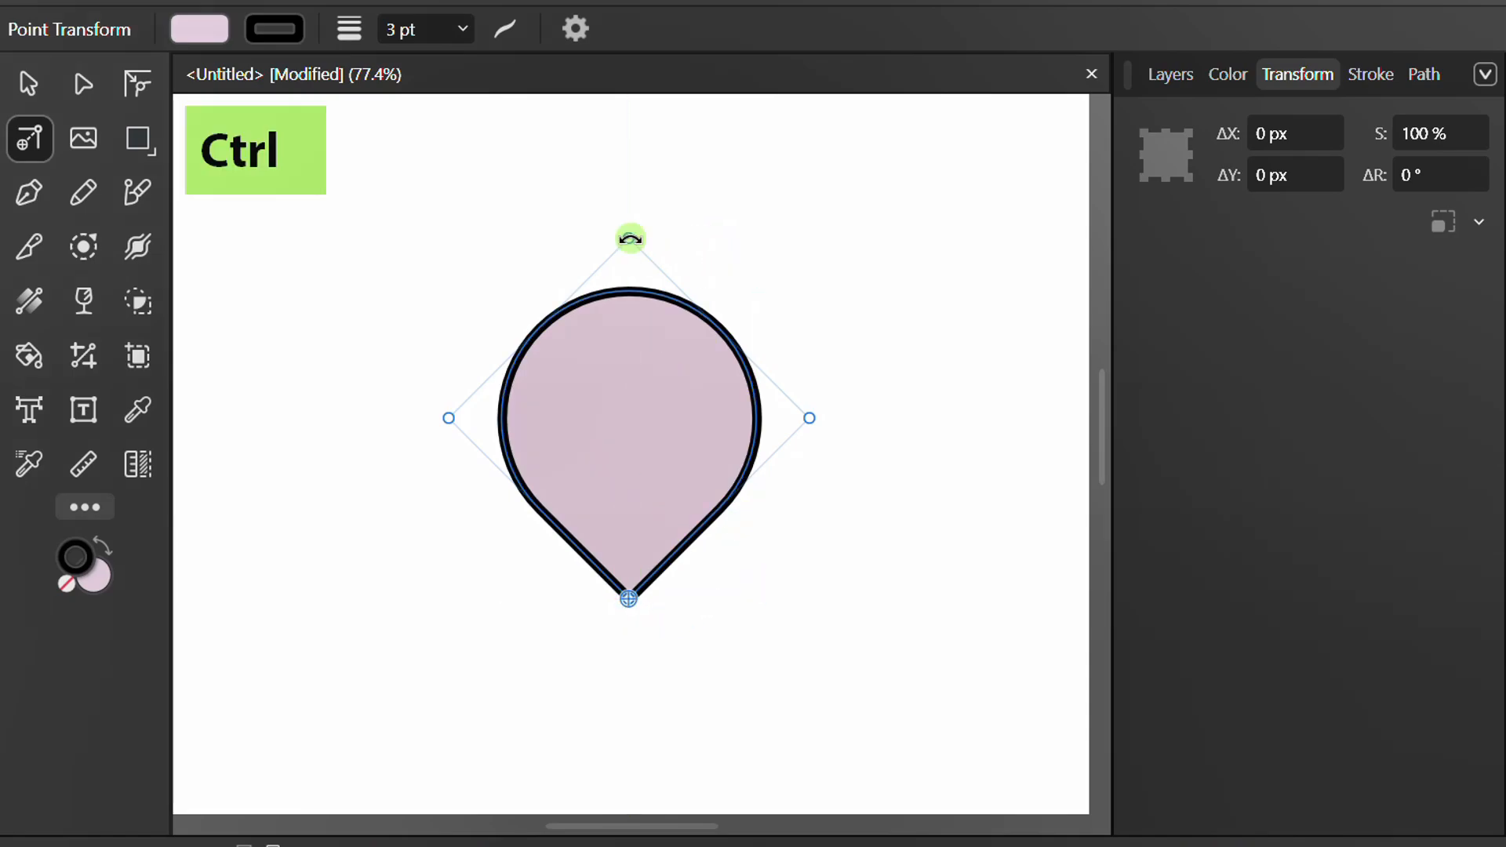
{"action": "left_click_drag", "start_coordinate": [629, 237], "coordinate": [640, 449]}
{"action": "key", "text": "shift"}
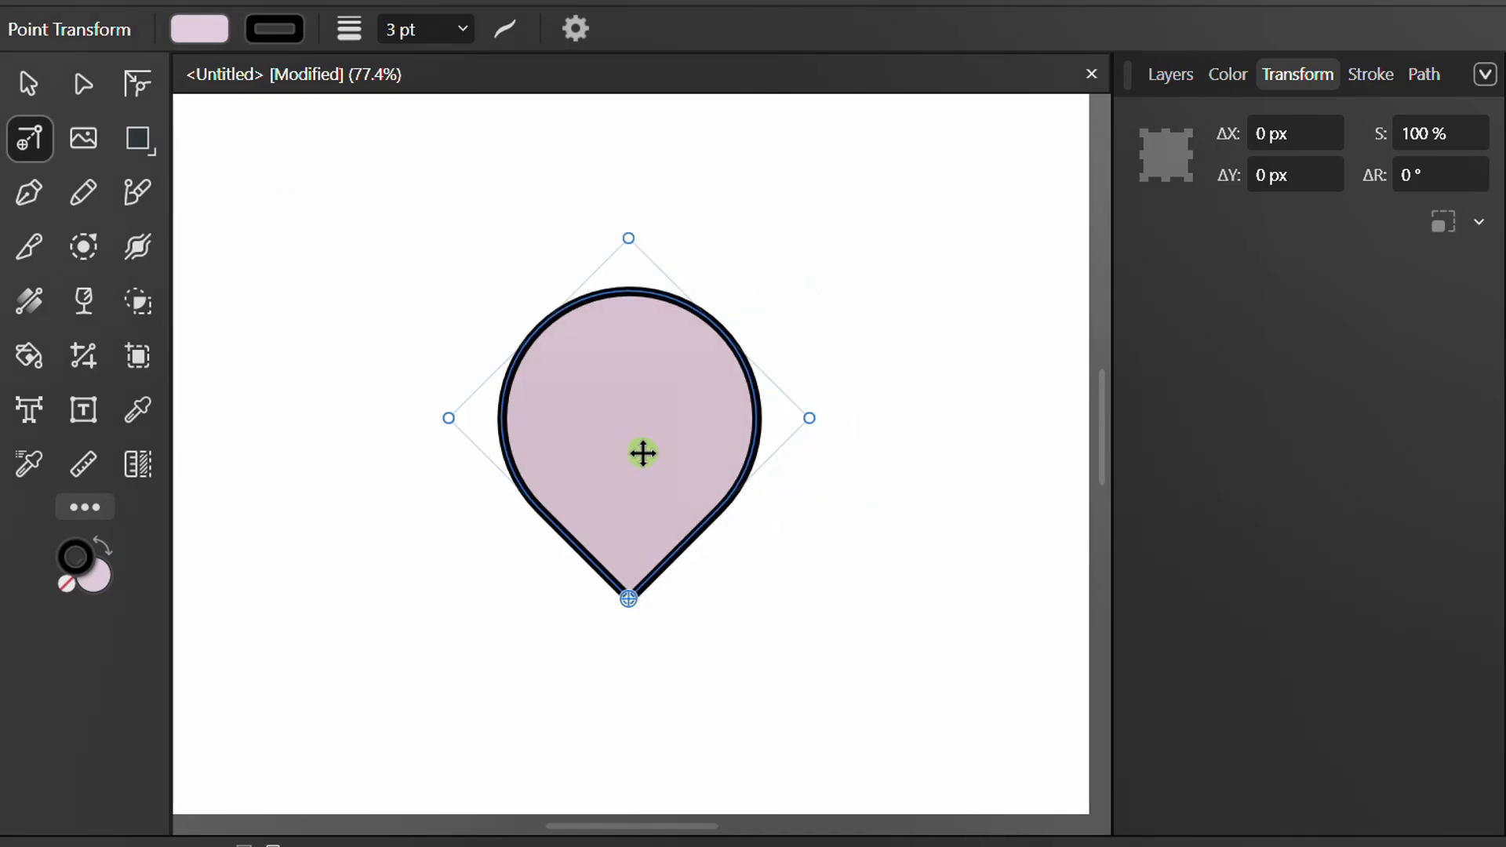
{"action": "key", "text": "ctrl"}
{"action": "left_click_drag", "start_coordinate": [642, 454], "coordinate": [895, 434]}
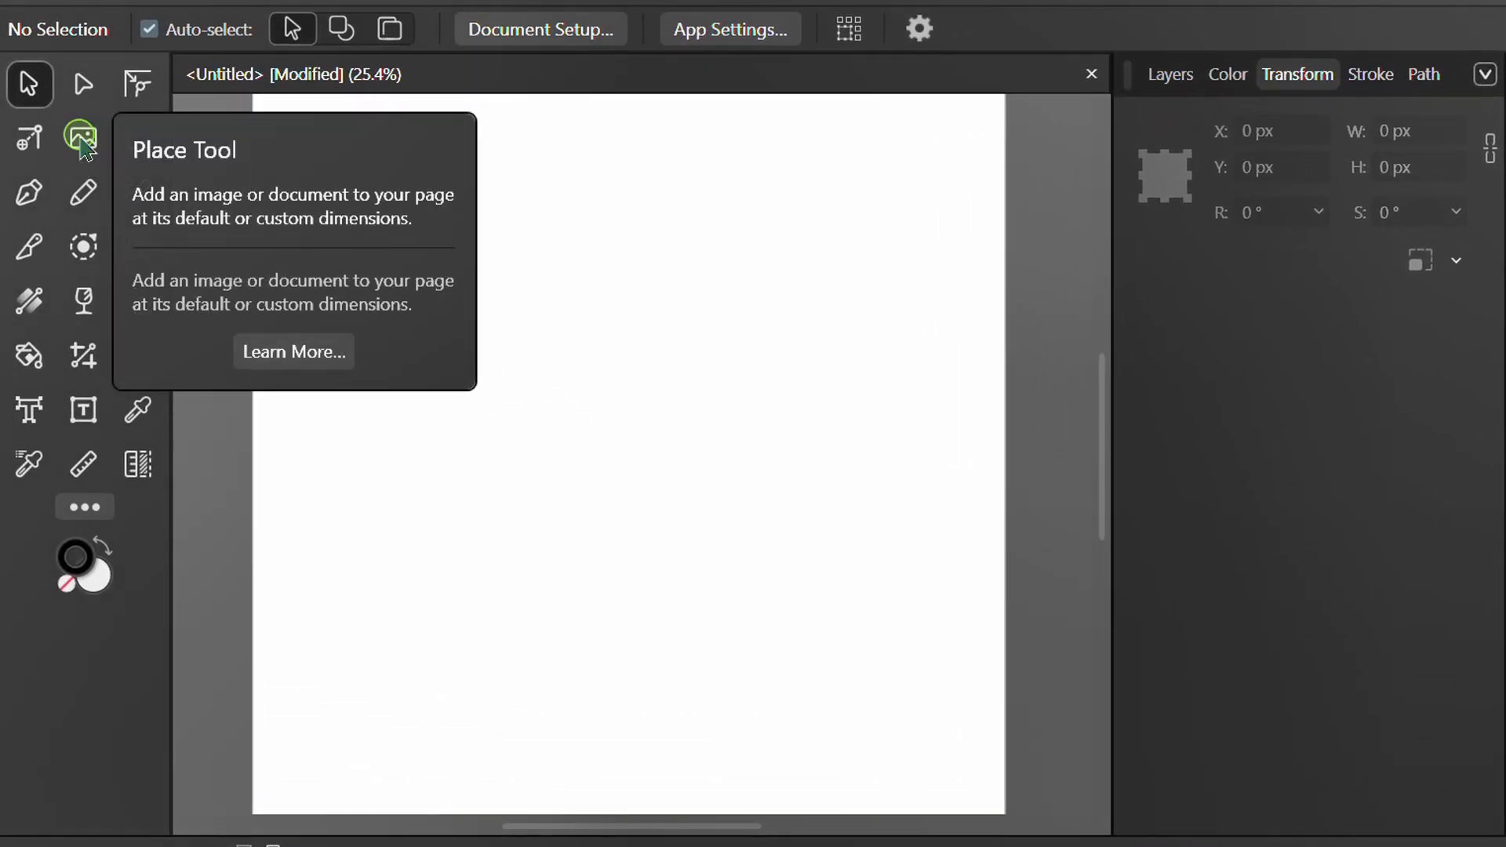
Place the image pexels-designecologist-2526105 across the page at about 2845 × 1896 px and deselect it.
{"action": "left_click", "coordinate": [81, 141]}
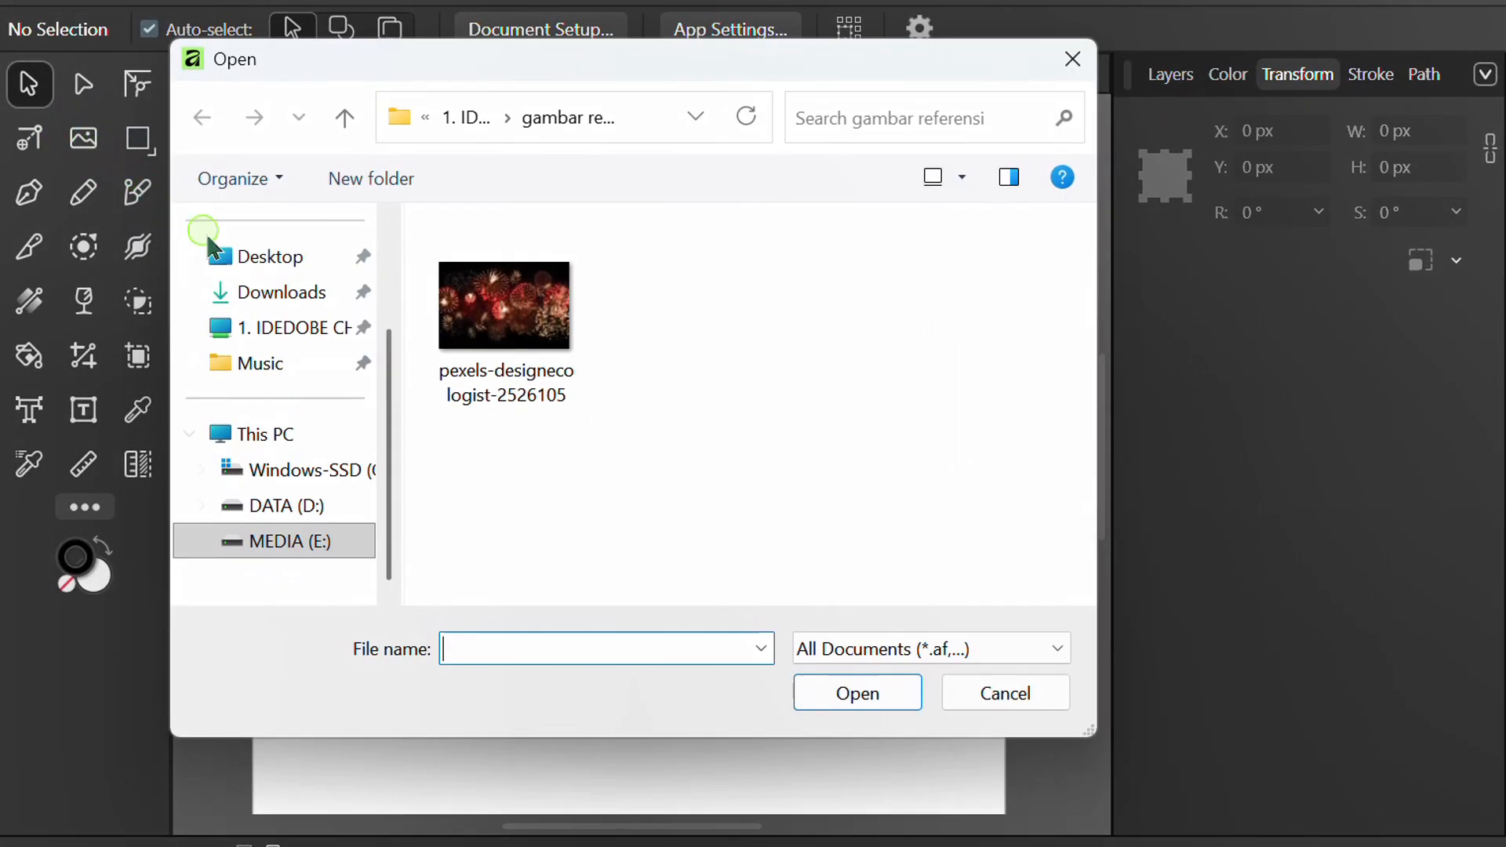
{"action": "left_click", "coordinate": [436, 298]}
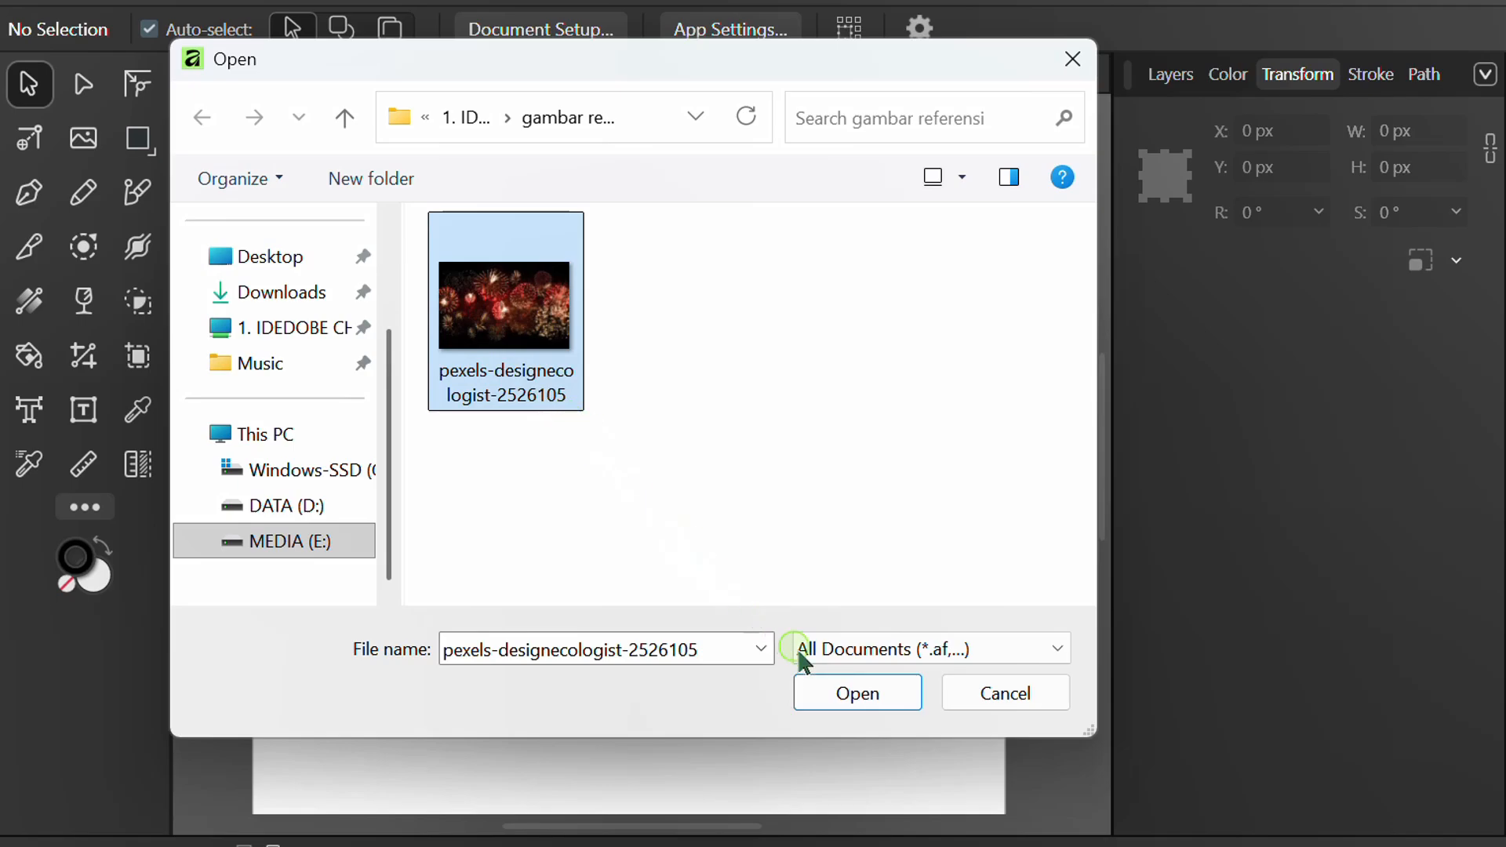
{"action": "left_click", "coordinate": [830, 686]}
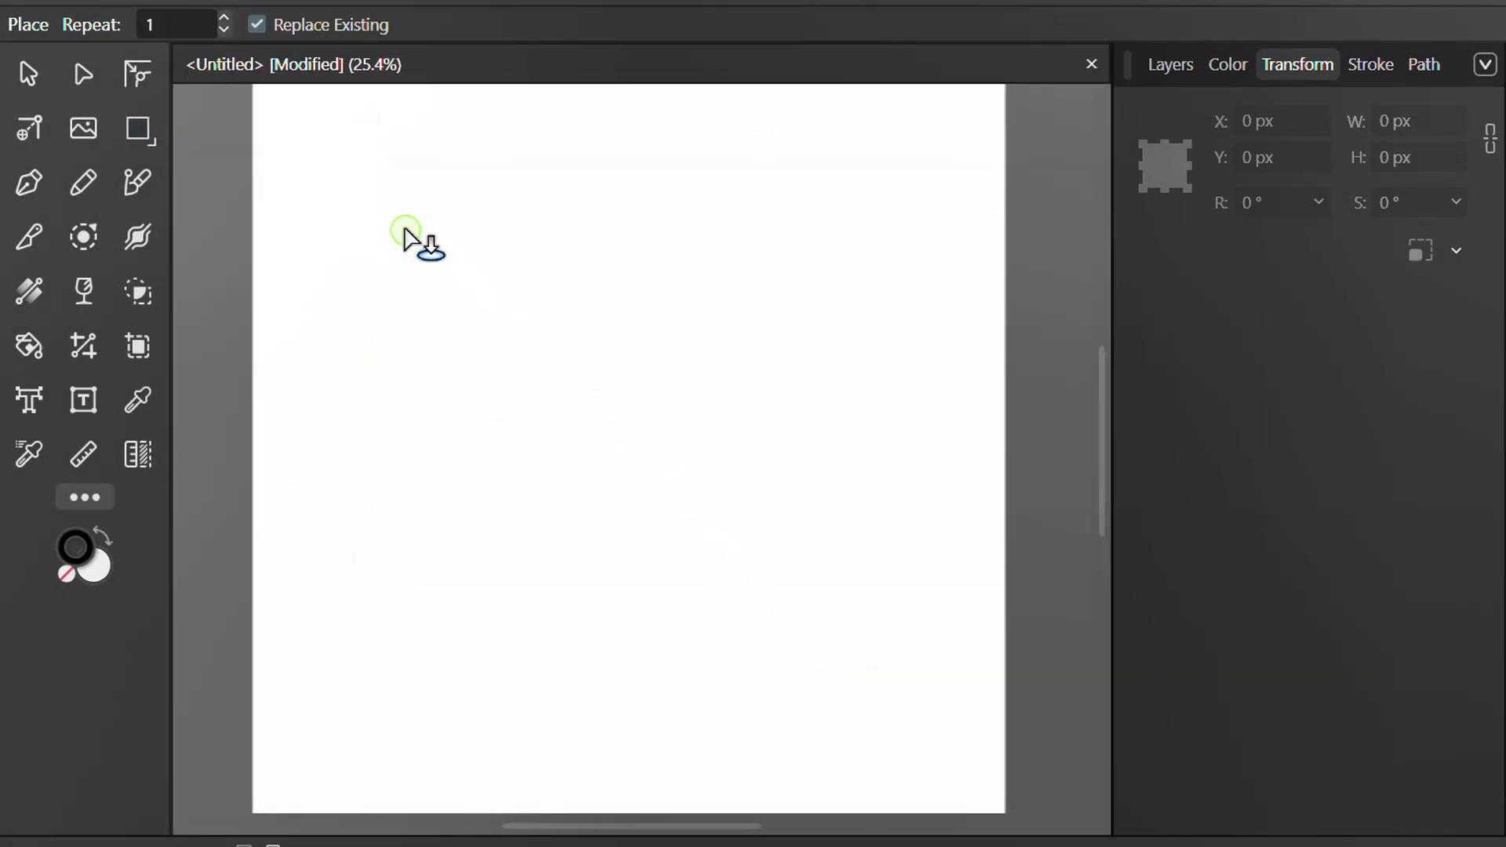
{"action": "left_click_drag", "start_coordinate": [267, 154], "coordinate": [972, 649]}
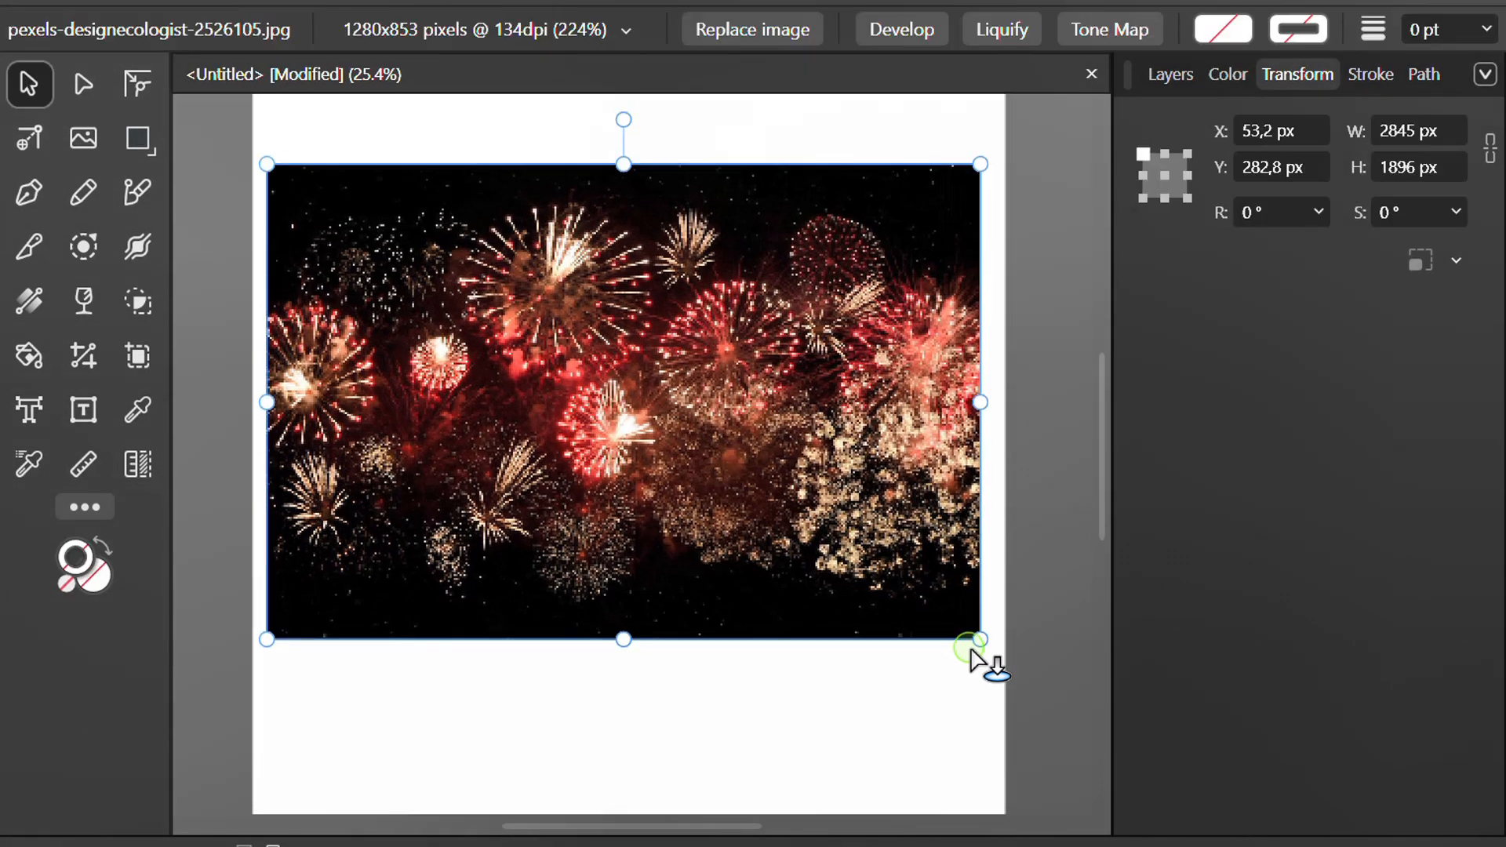
{"action": "left_click", "coordinate": [852, 705]}
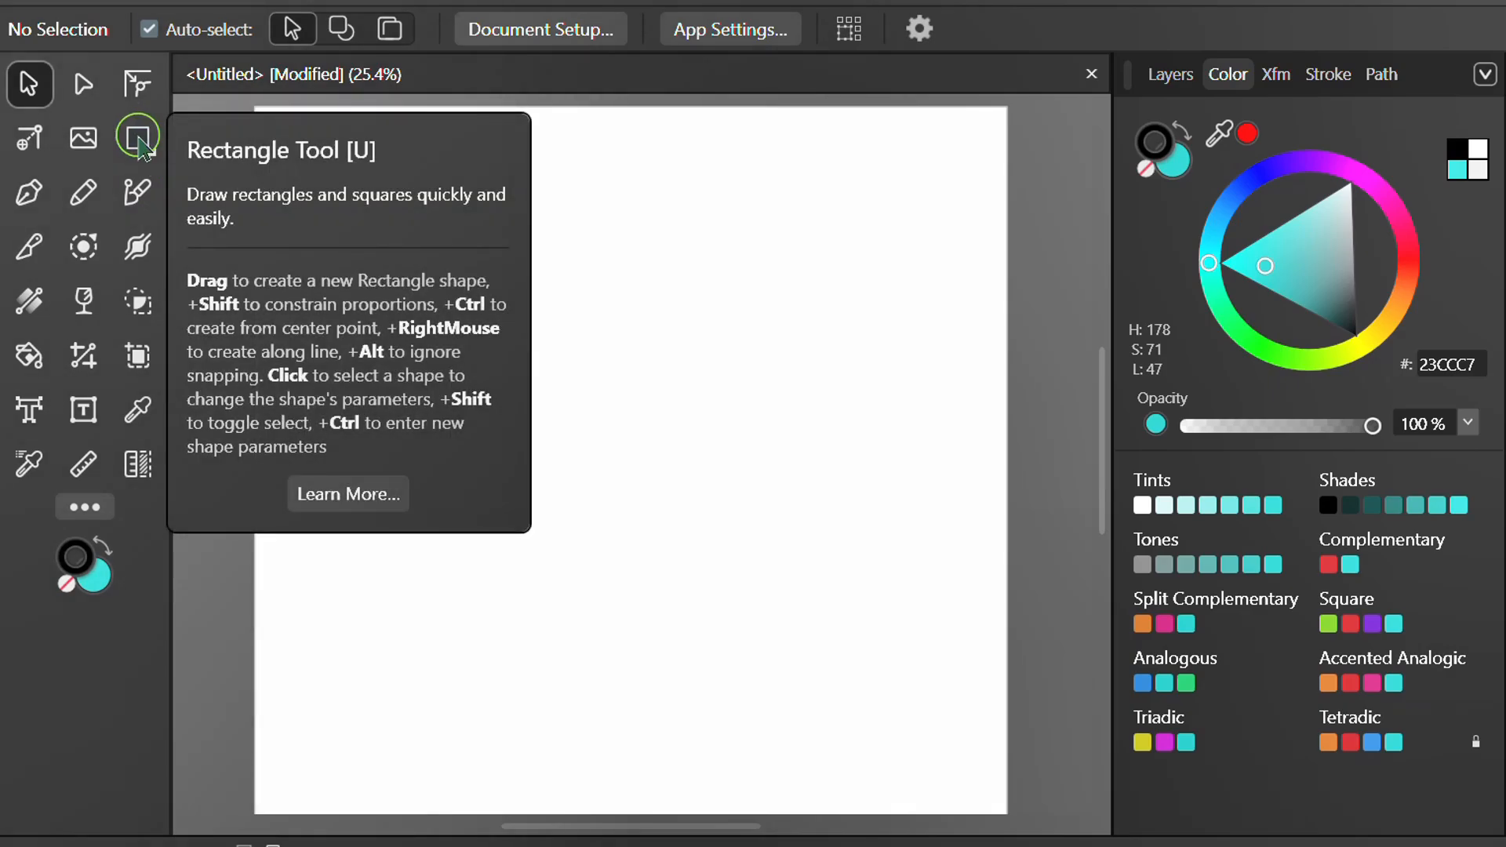
Draw a five-sided polygon in the upper-left part of the page and bend its edges inward to a -100 % curve.
{"action": "right_click", "coordinate": [141, 148]}
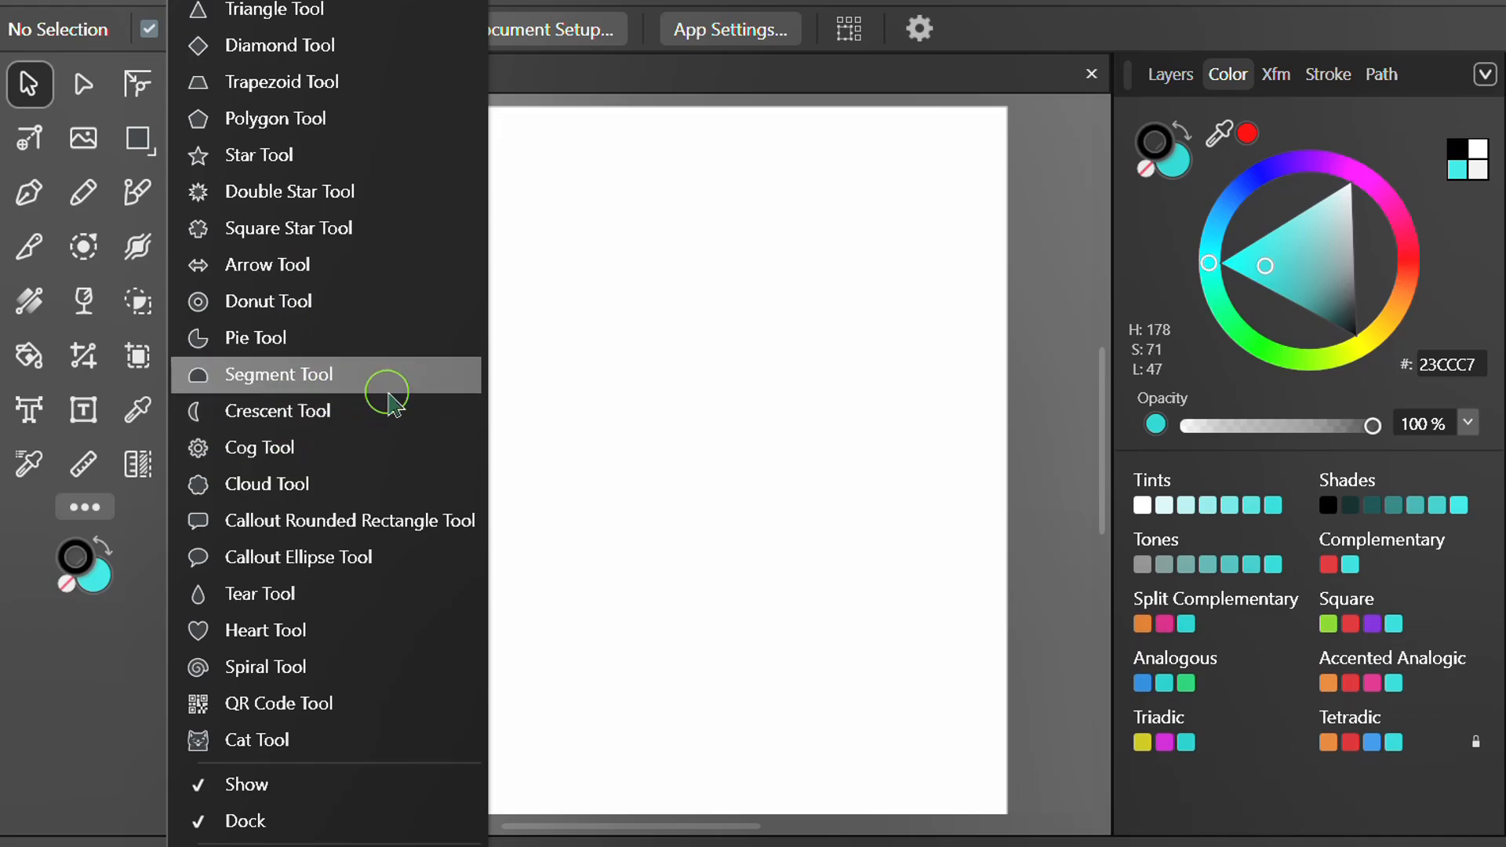
{"action": "left_click", "coordinate": [296, 117]}
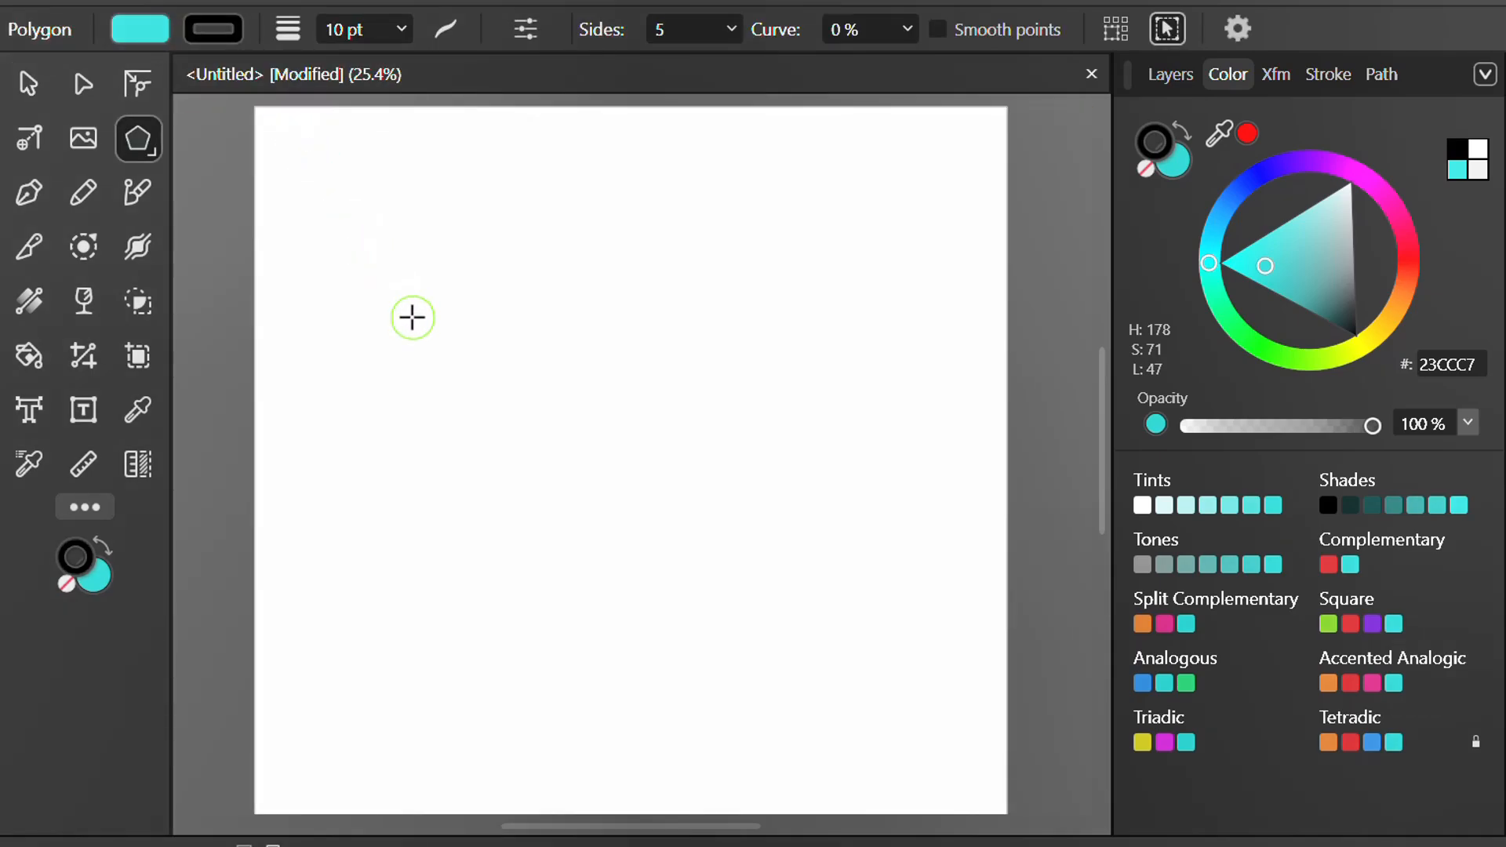
{"action": "left_click_drag", "start_coordinate": [356, 248], "coordinate": [533, 492]}
{"action": "scroll", "coordinate": [483, 329], "scroll_direction": "up", "scroll_amount": 1}
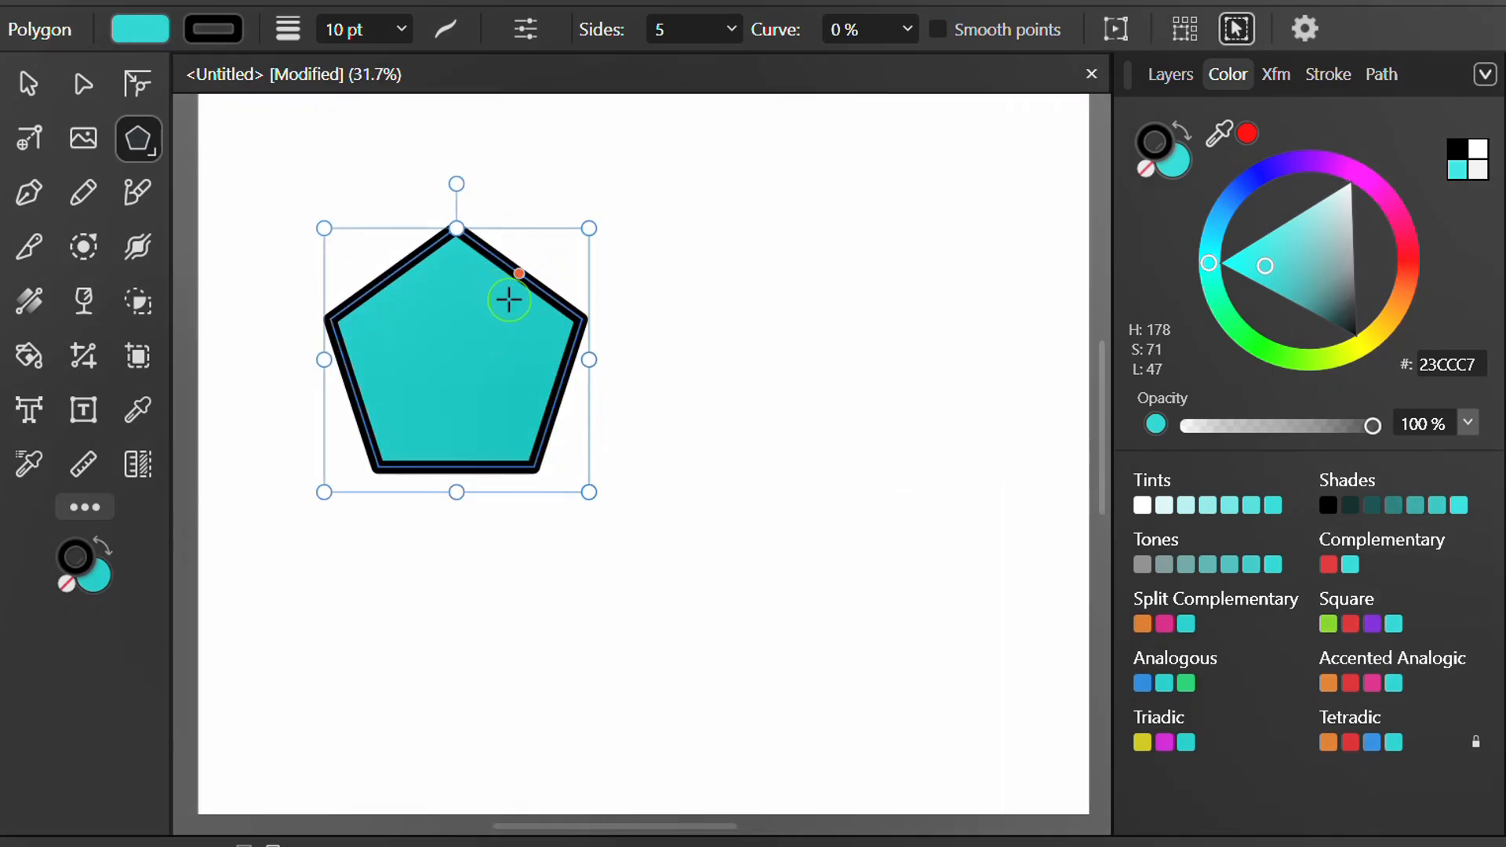
{"action": "mouse_move", "coordinate": [518, 274]}
{"action": "left_mouse_down"}
{"action": "mouse_move", "coordinate": [499, 299]}
{"action": "mouse_move", "coordinate": [557, 252]}
{"action": "mouse_move", "coordinate": [511, 303]}
{"action": "left_mouse_up"}
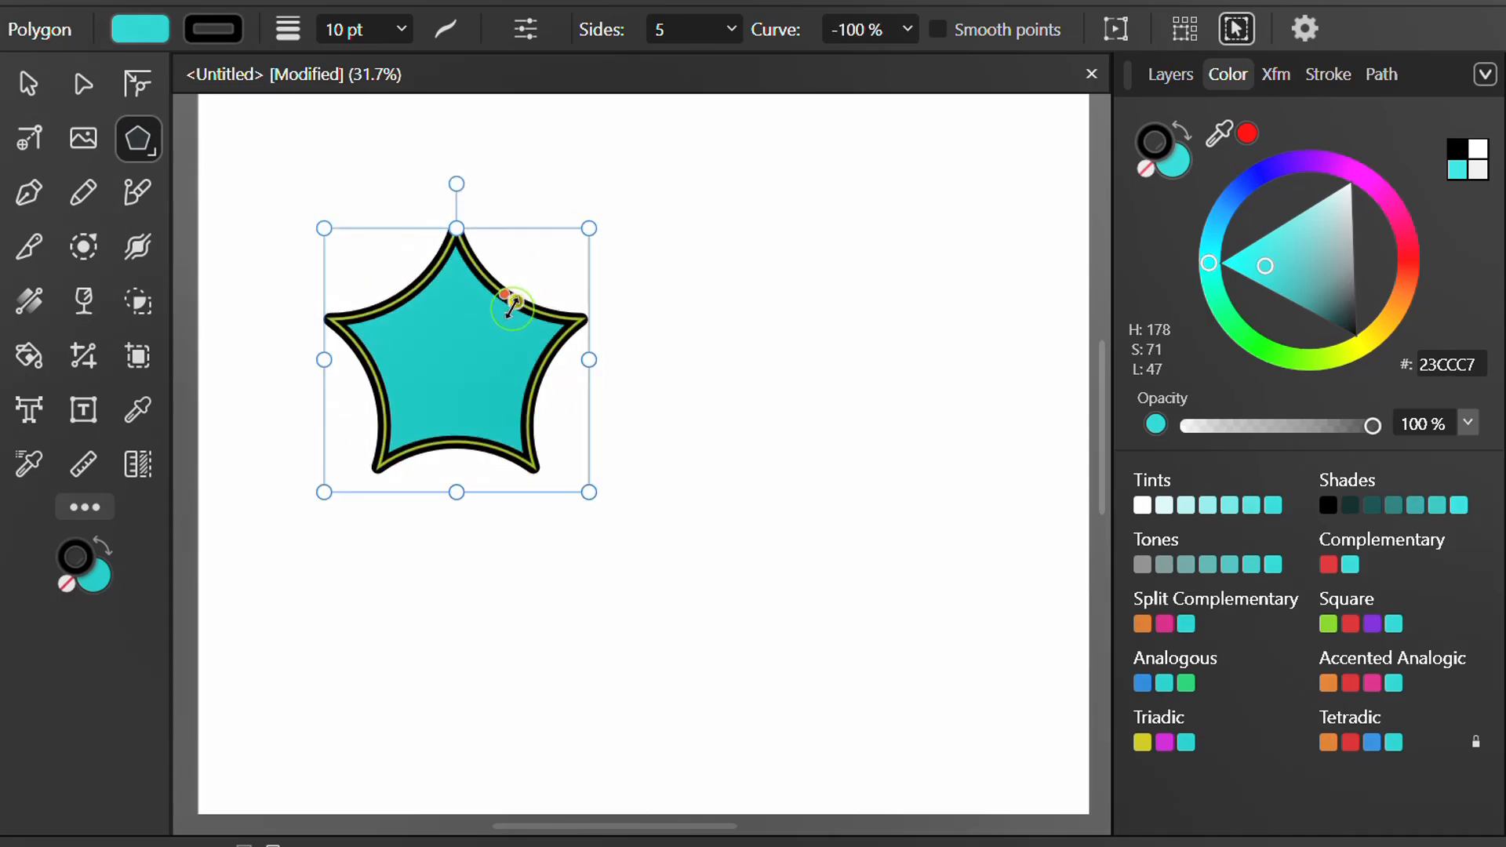
Try higher side counts on the polygon, return it to 5 sides and set its curve to -83 %.
{"action": "left_click", "coordinate": [702, 35]}
{"action": "scroll", "coordinate": [701, 35], "scroll_direction": "up", "scroll_amount": 5}
{"action": "scroll", "coordinate": [700, 36], "scroll_direction": "down", "scroll_amount": 4}
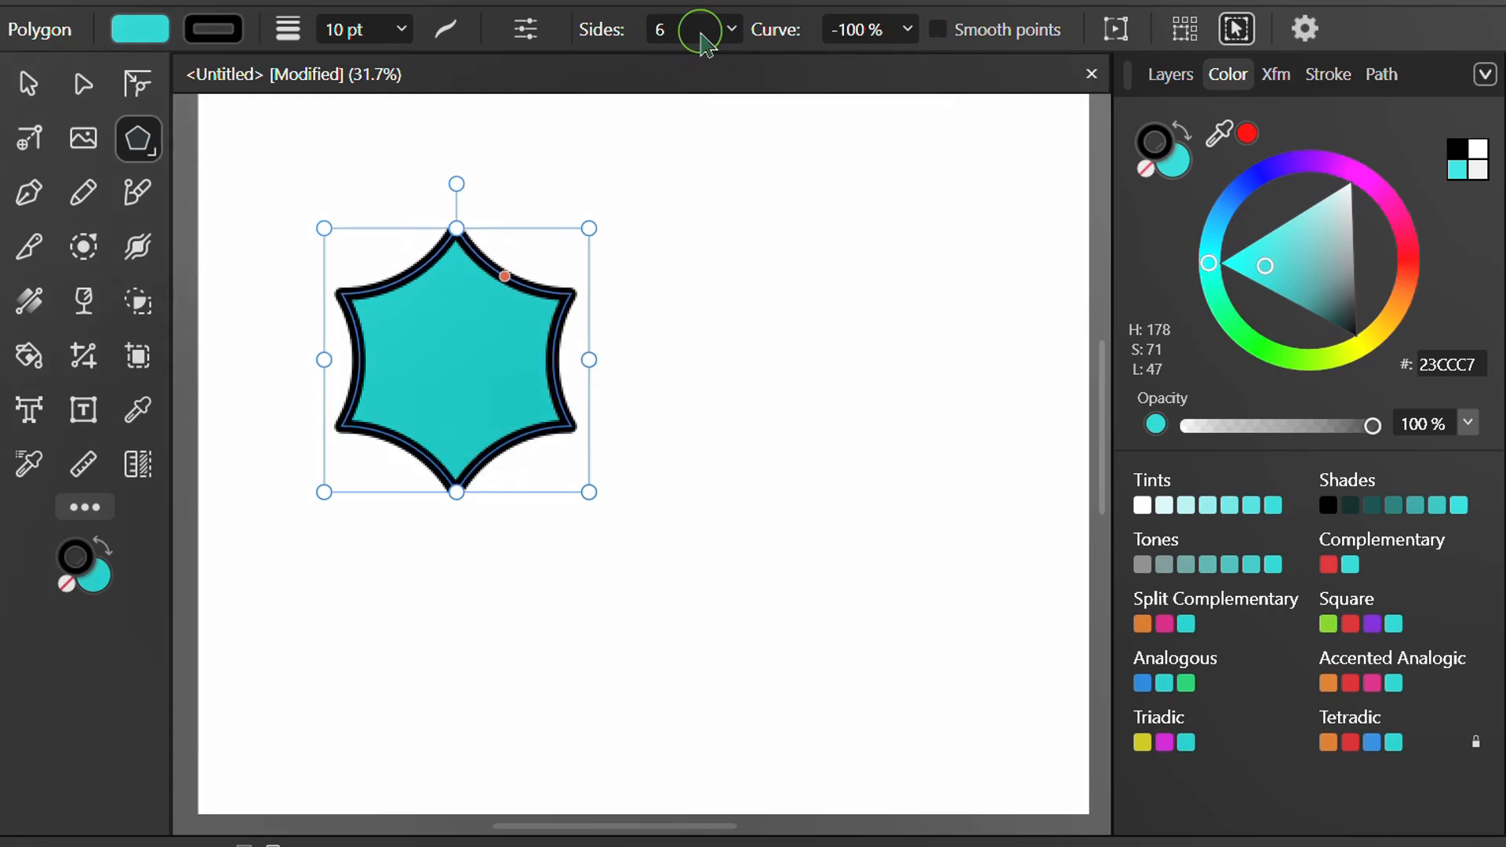
{"action": "scroll", "coordinate": [700, 35], "scroll_direction": "down", "scroll_amount": 1}
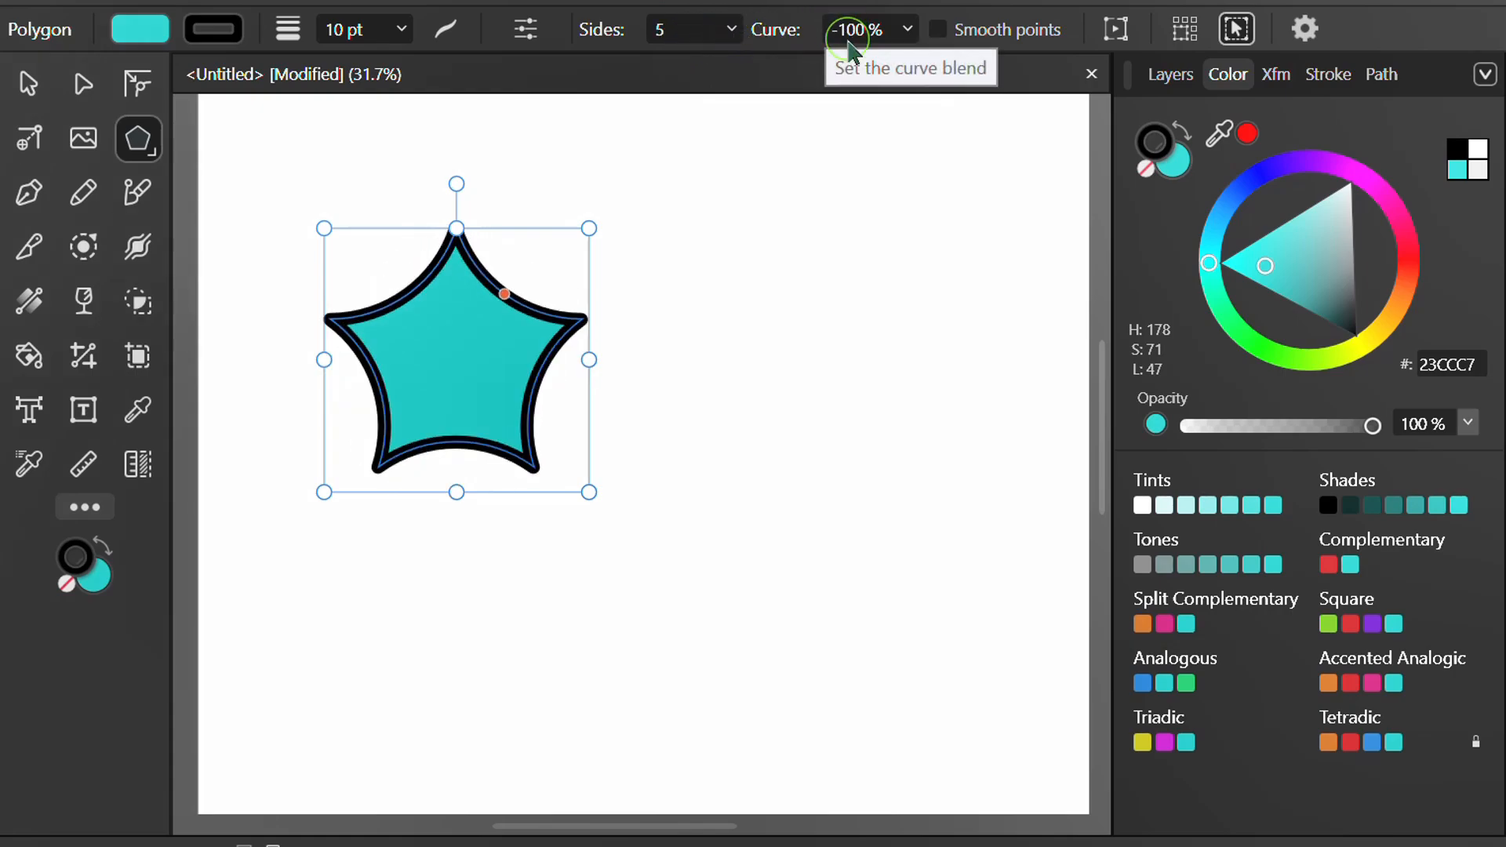
{"action": "left_click", "coordinate": [908, 29]}
{"action": "mouse_move", "coordinate": [921, 70]}
{"action": "left_mouse_down"}
{"action": "mouse_move", "coordinate": [1000, 68]}
{"action": "mouse_move", "coordinate": [936, 84]}
{"action": "left_mouse_up"}
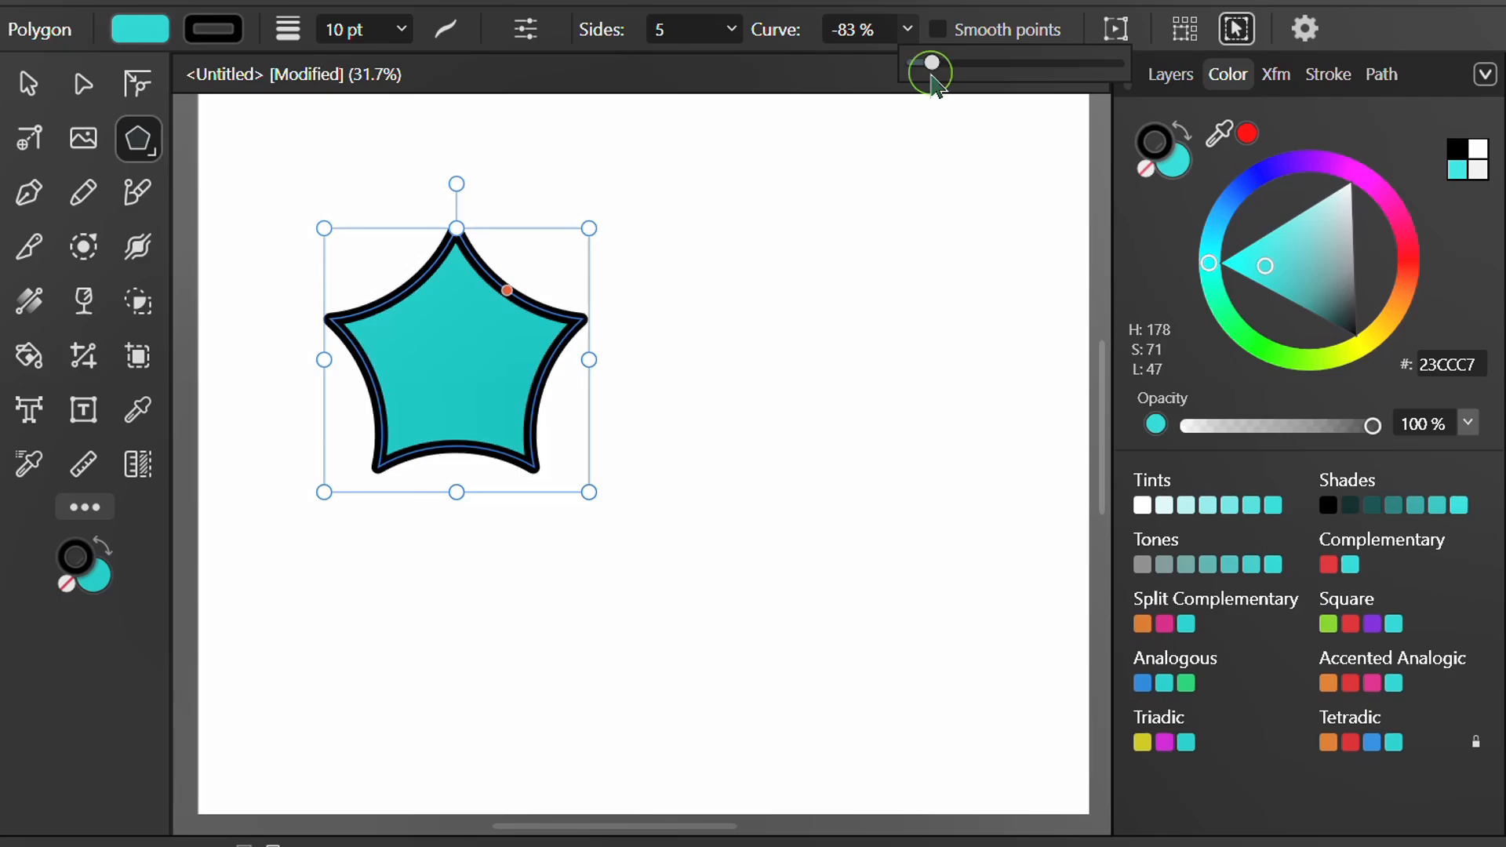
Draw a proportional star beside the polygon, aligned with its top edge and about the same size, using the Star Tool.
{"action": "right_click", "coordinate": [138, 139]}
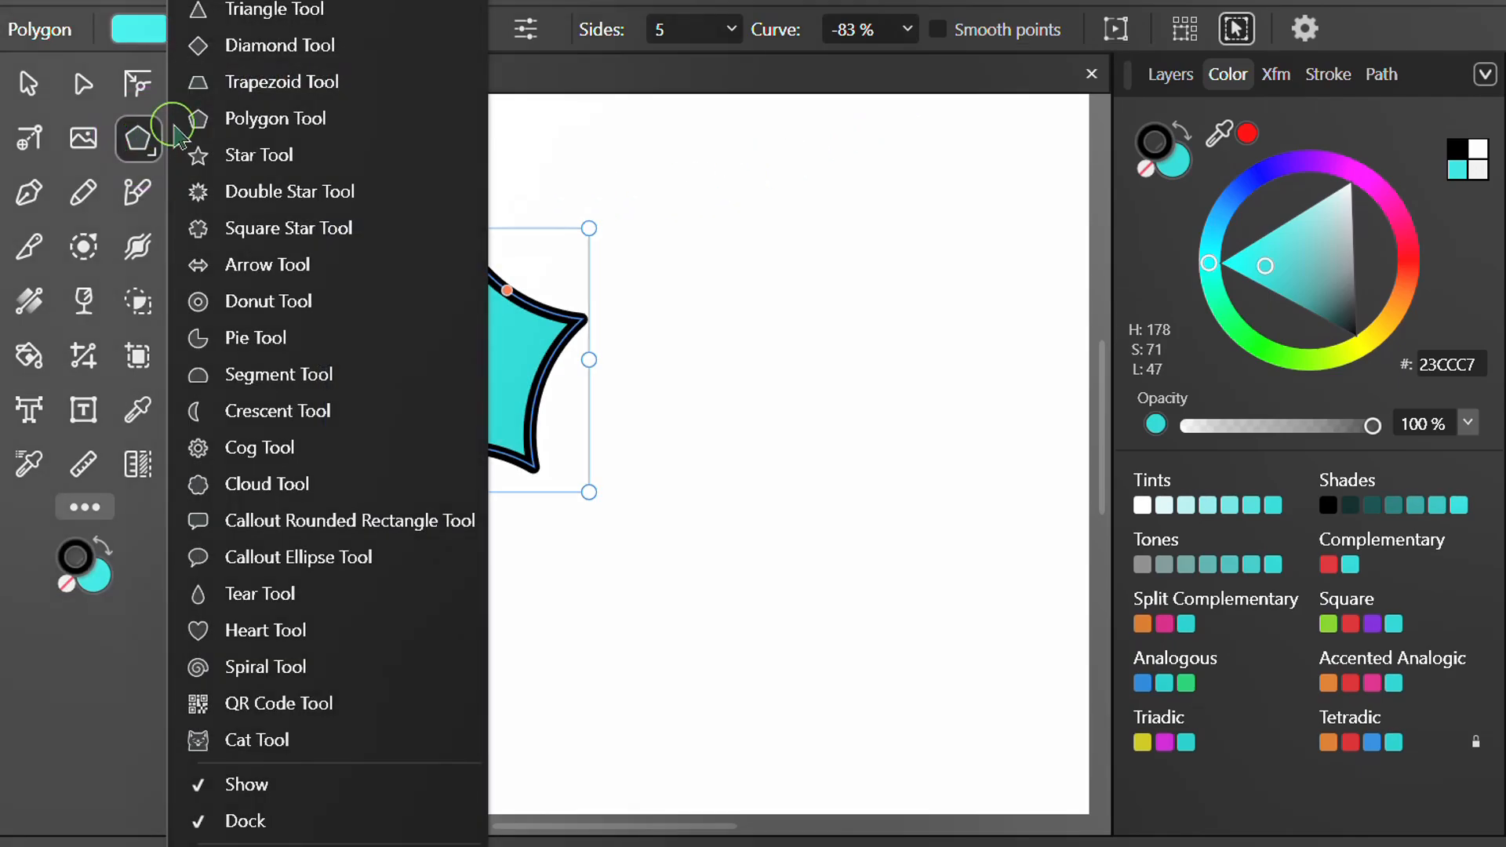
{"action": "left_click", "coordinate": [303, 160]}
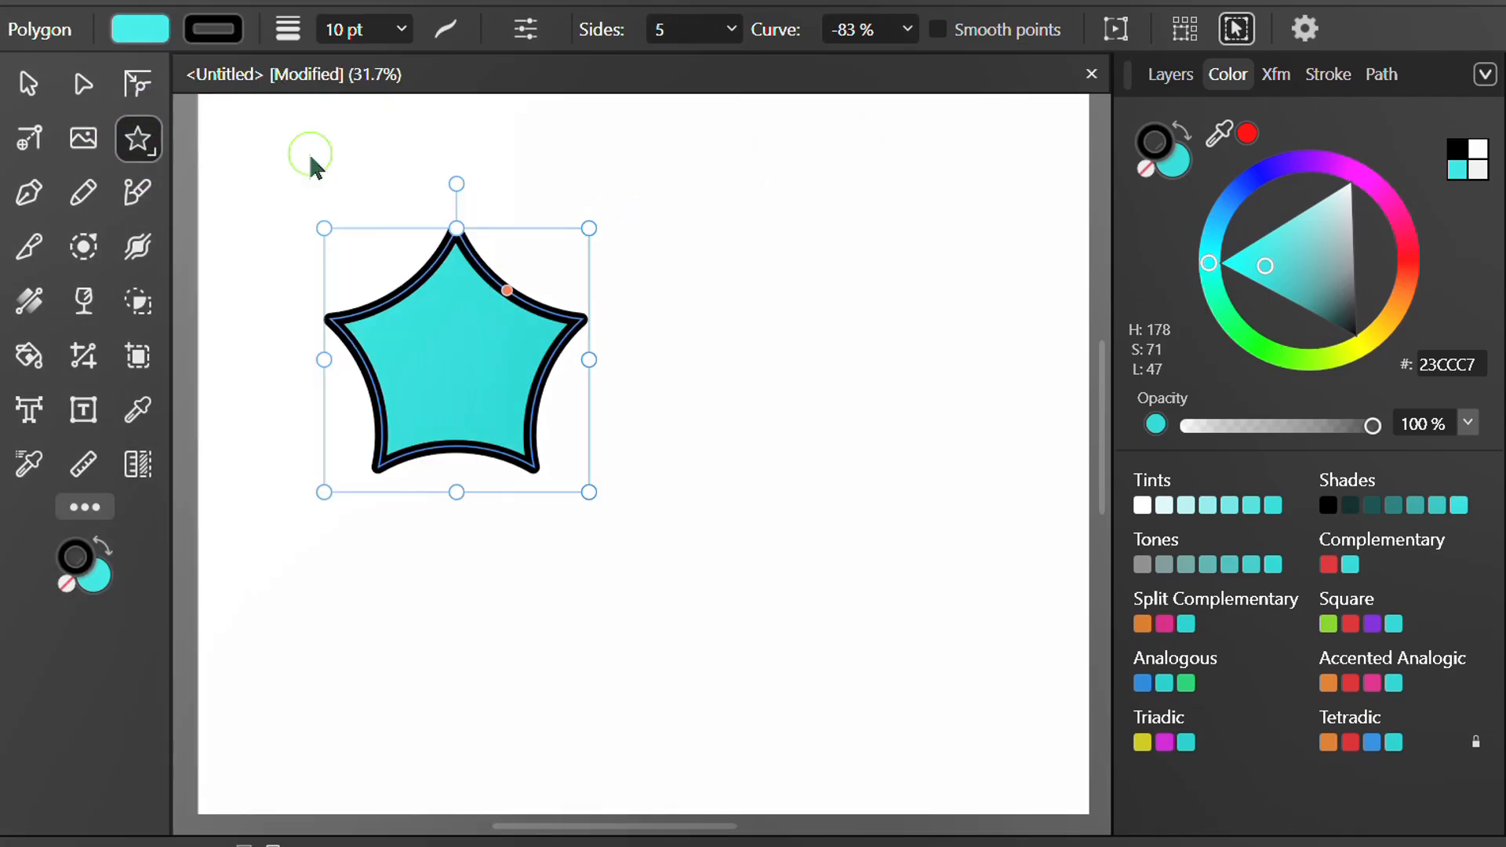
{"action": "left_click", "coordinate": [458, 243]}
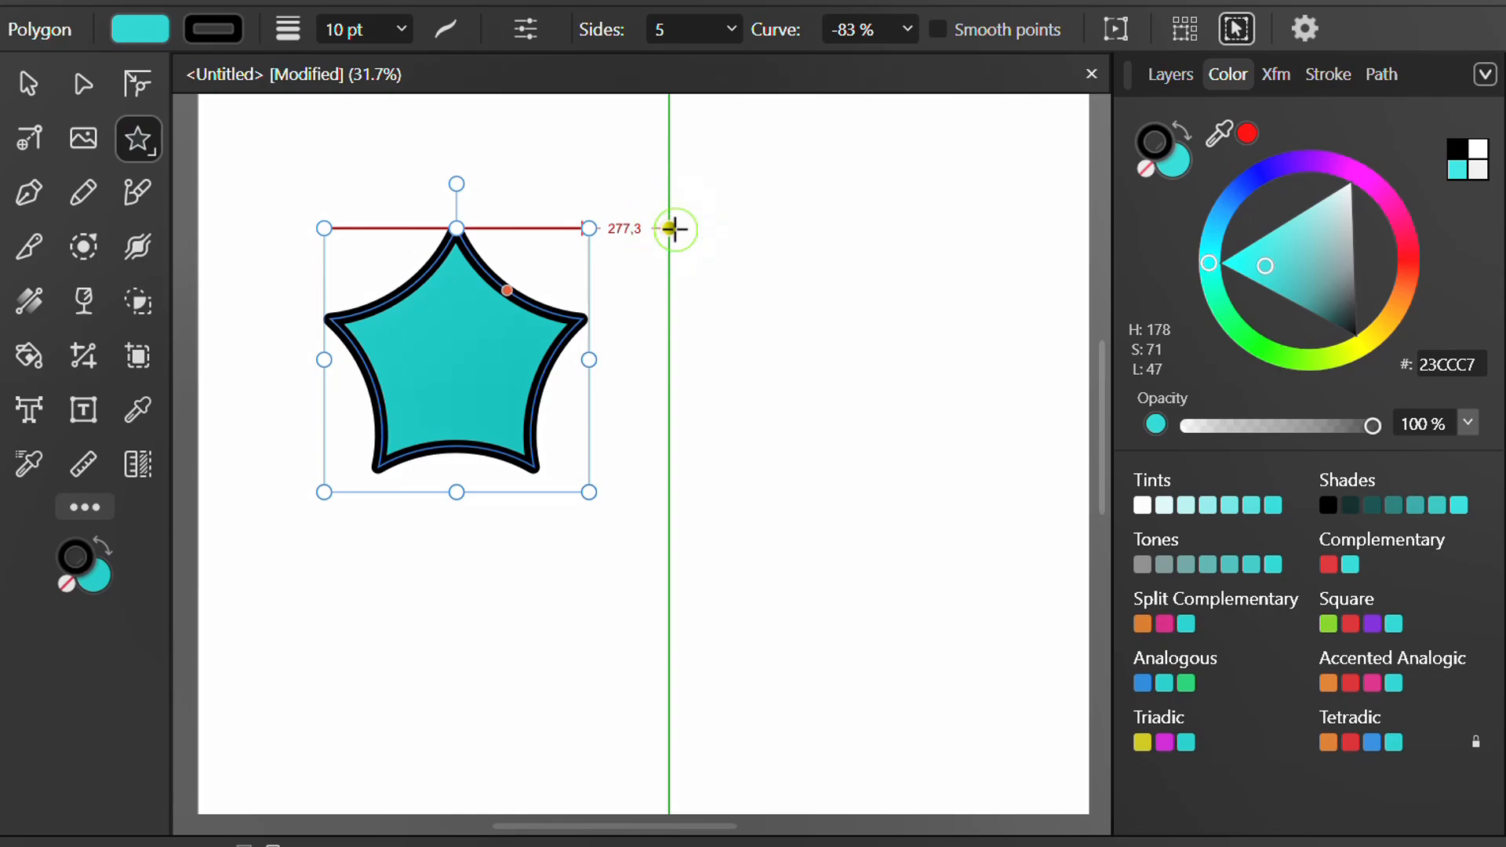
{"action": "left_click_drag", "start_coordinate": [669, 228], "coordinate": [946, 478]}
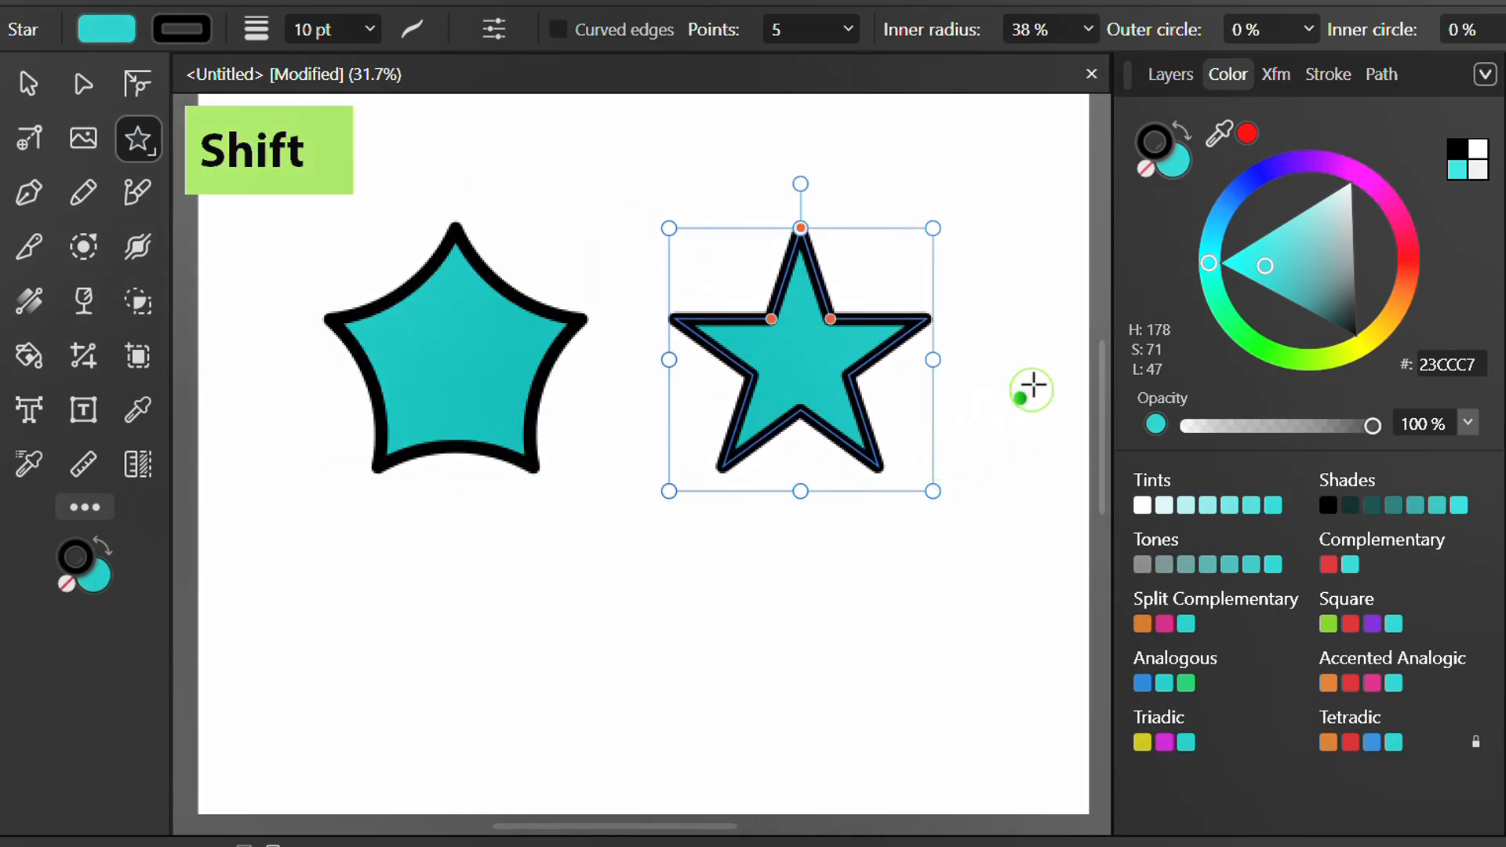
Set the star's number of points to 8.
{"action": "left_click", "coordinate": [807, 32]}
{"action": "key", "text": "Up"}
{"action": "key", "text": "Up"}
{"action": "key", "text": "Up"}
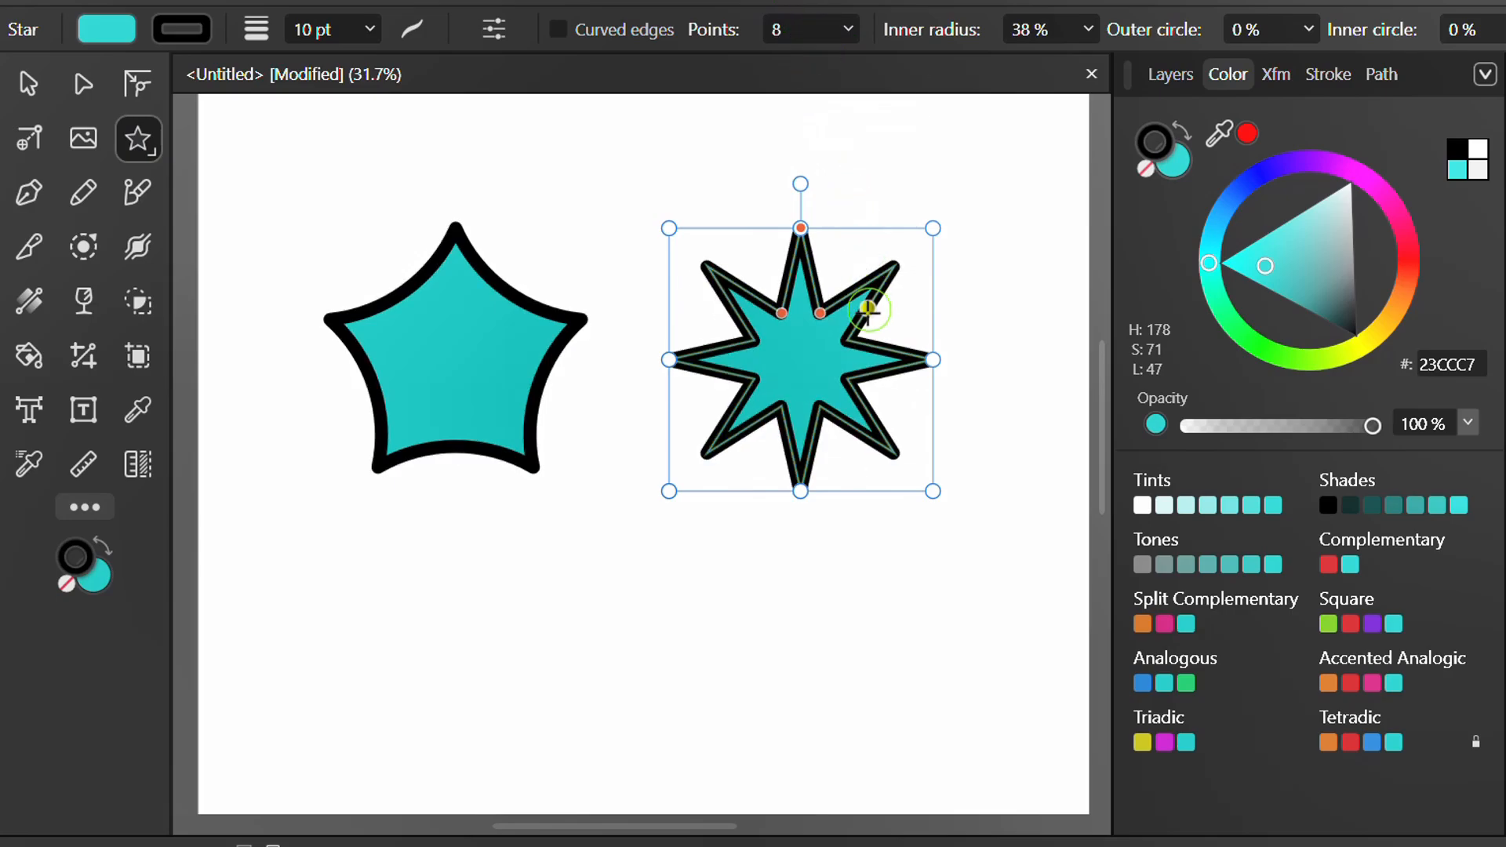
Adjust the inner radius of the eight-pointed star with its inner node.
{"action": "left_click_drag", "start_coordinate": [820, 312], "coordinate": [803, 185]}
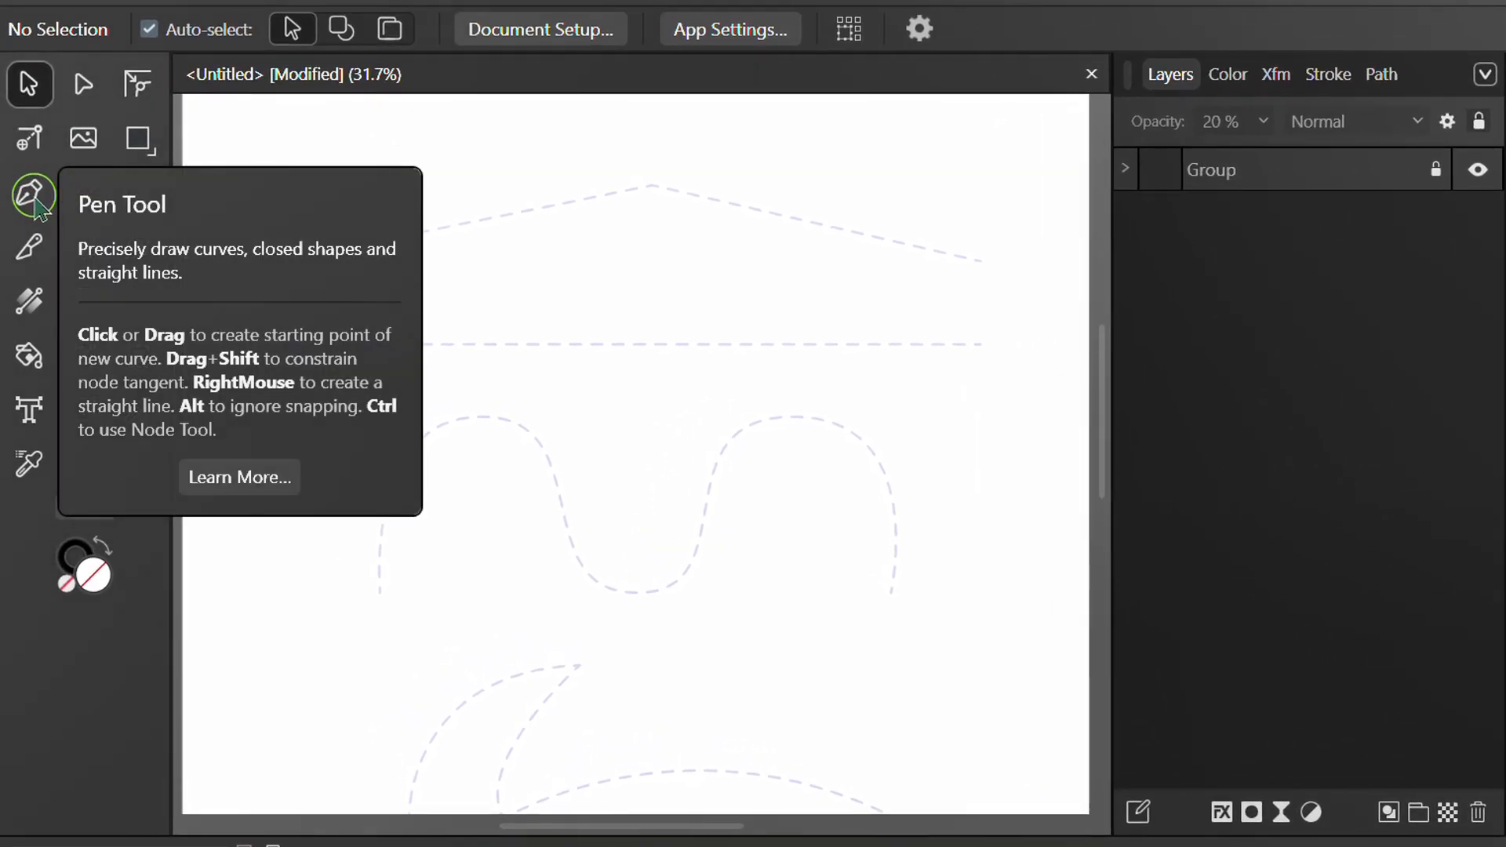
Trace the peaked dashed guide at the page's top with a two-segment straight path using the Pen Tool.
{"action": "left_click", "coordinate": [38, 207]}
{"action": "left_click", "coordinate": [277, 262]}
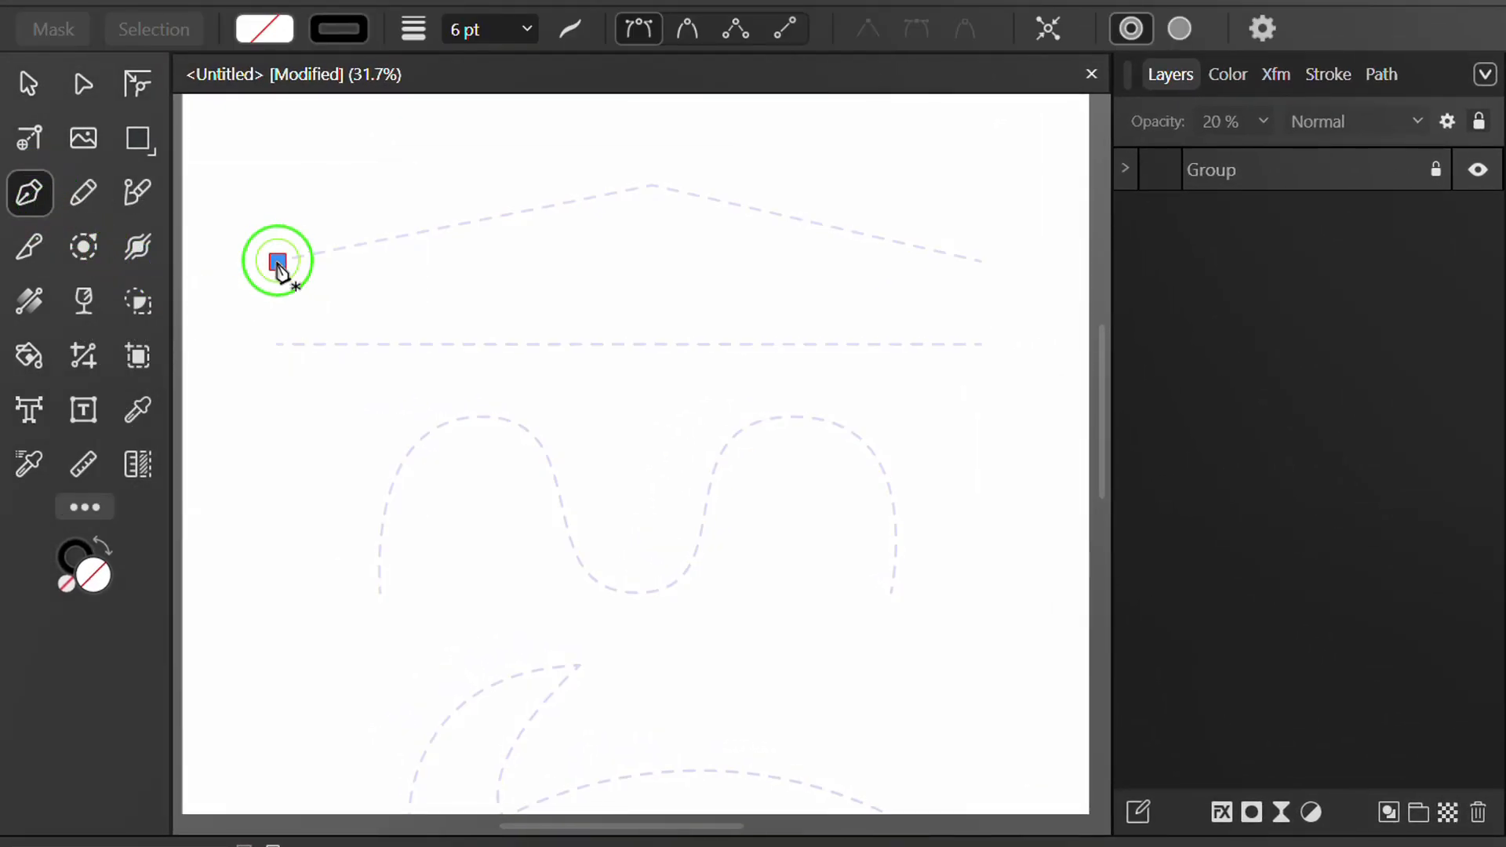
{"action": "left_click", "coordinate": [654, 186]}
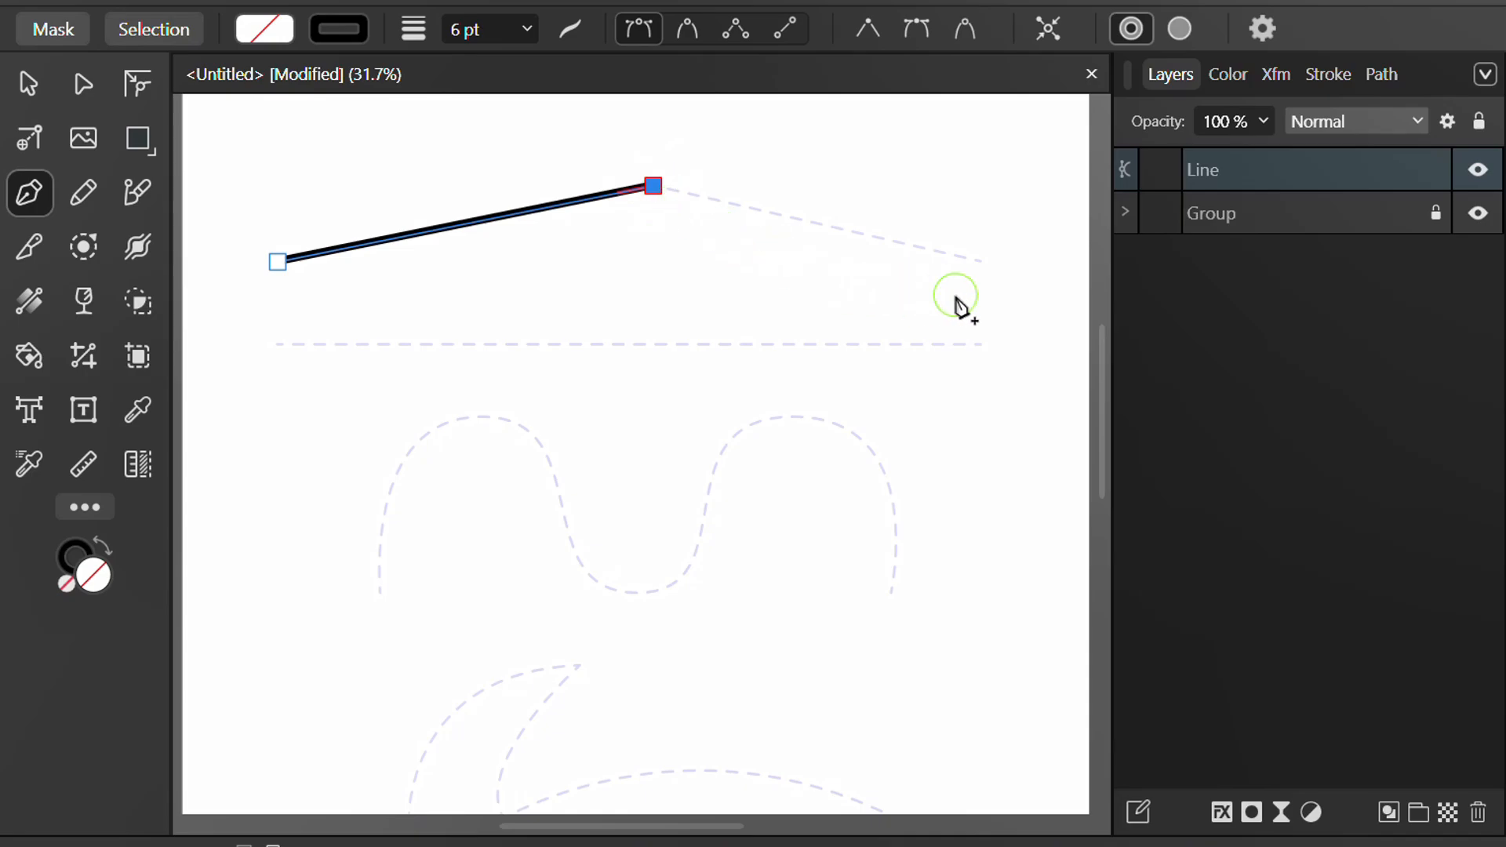
{"action": "left_click", "coordinate": [981, 262]}
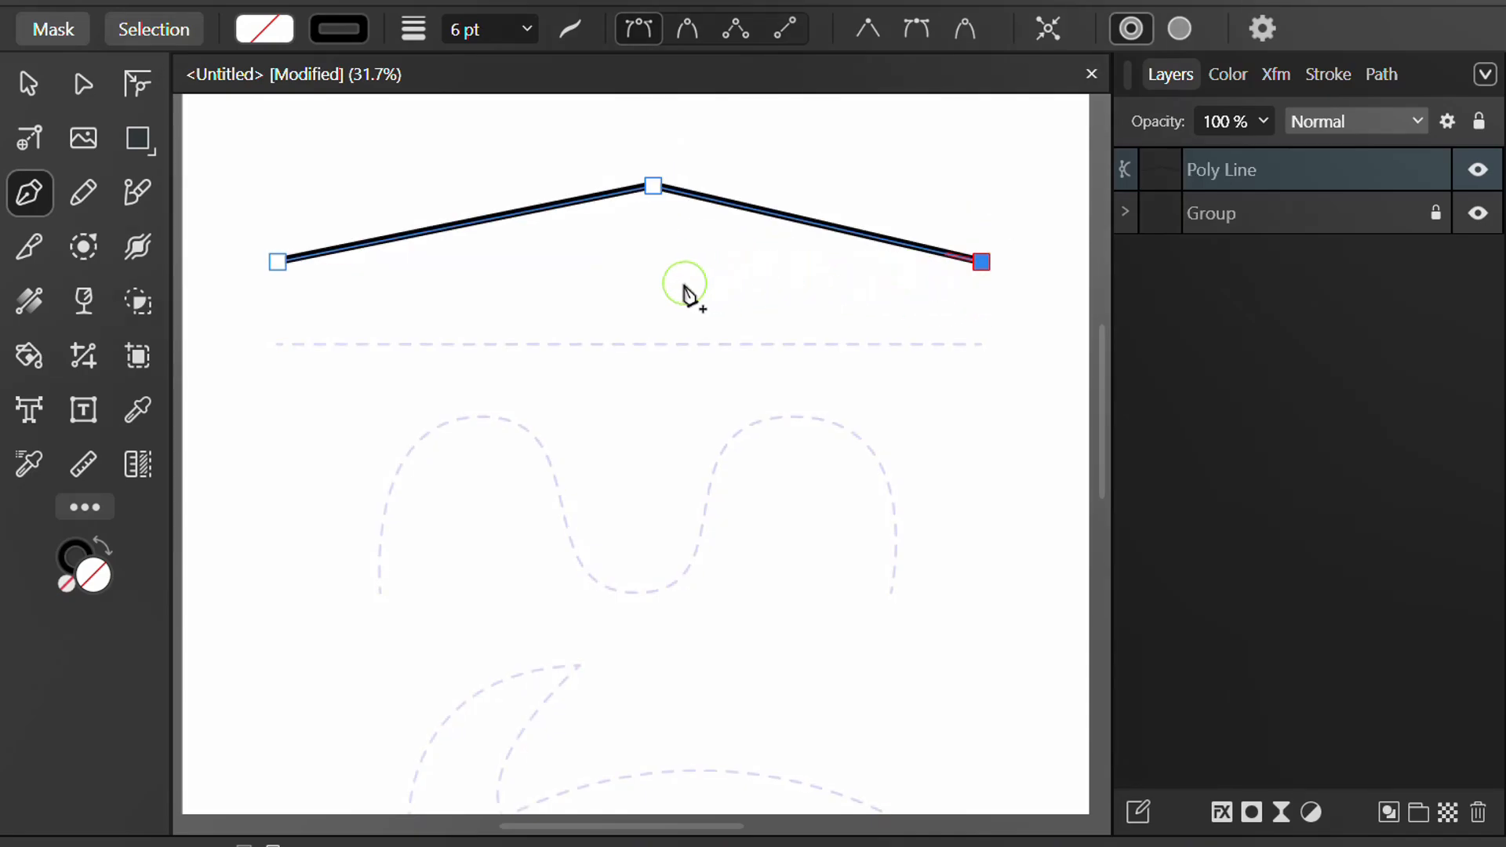
{"action": "key", "text": "Escape"}
Draw a straight line constrained to horizontal along the dashed guide below the peaked line, and end the path.
{"action": "left_click", "coordinate": [277, 345]}
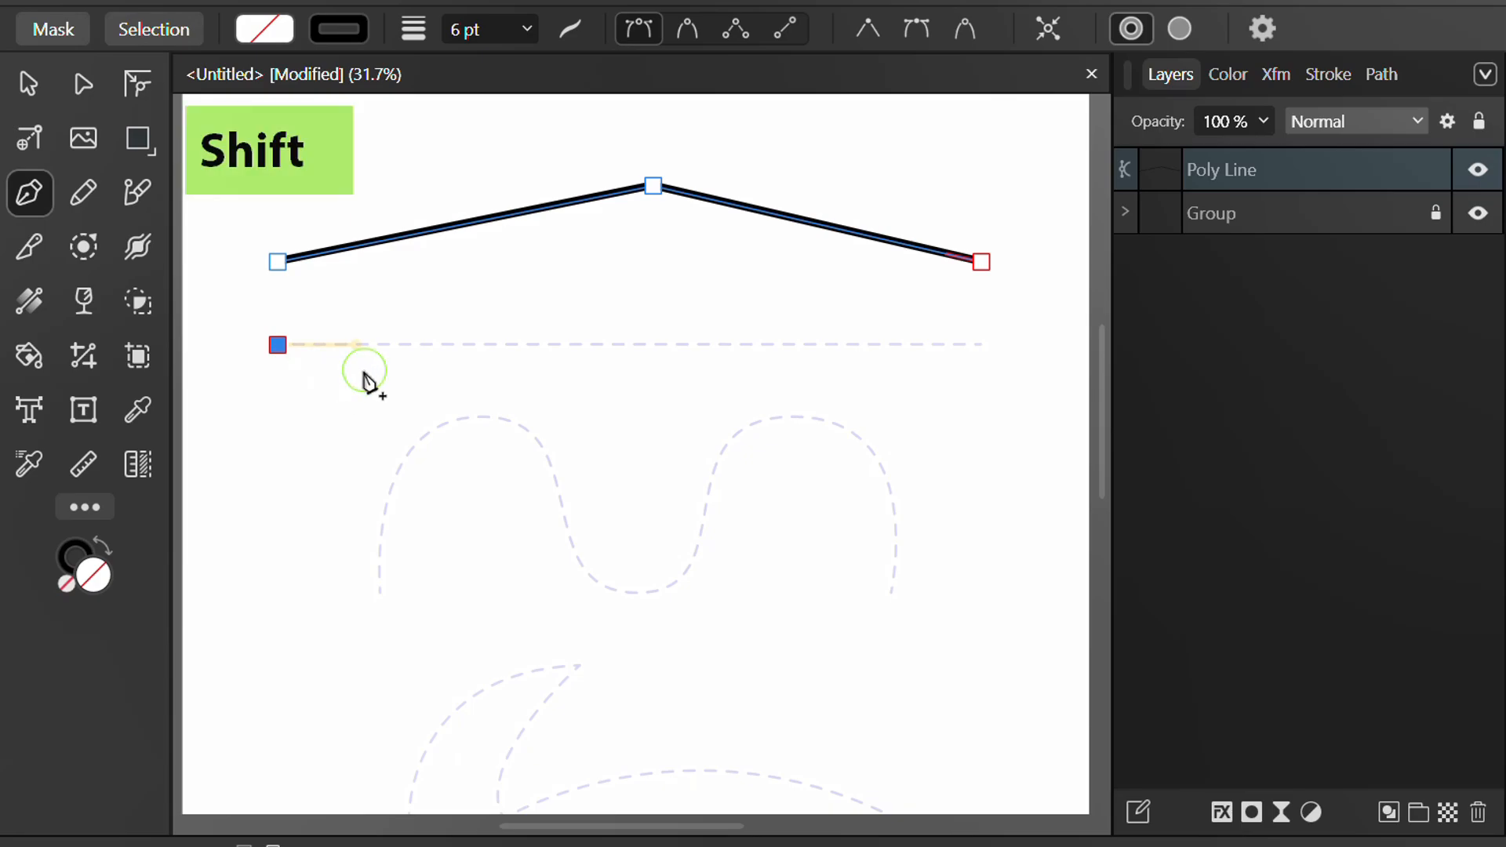
{"action": "left_click", "coordinate": [976, 358], "text": "shift"}
{"action": "key", "text": "Escape"}
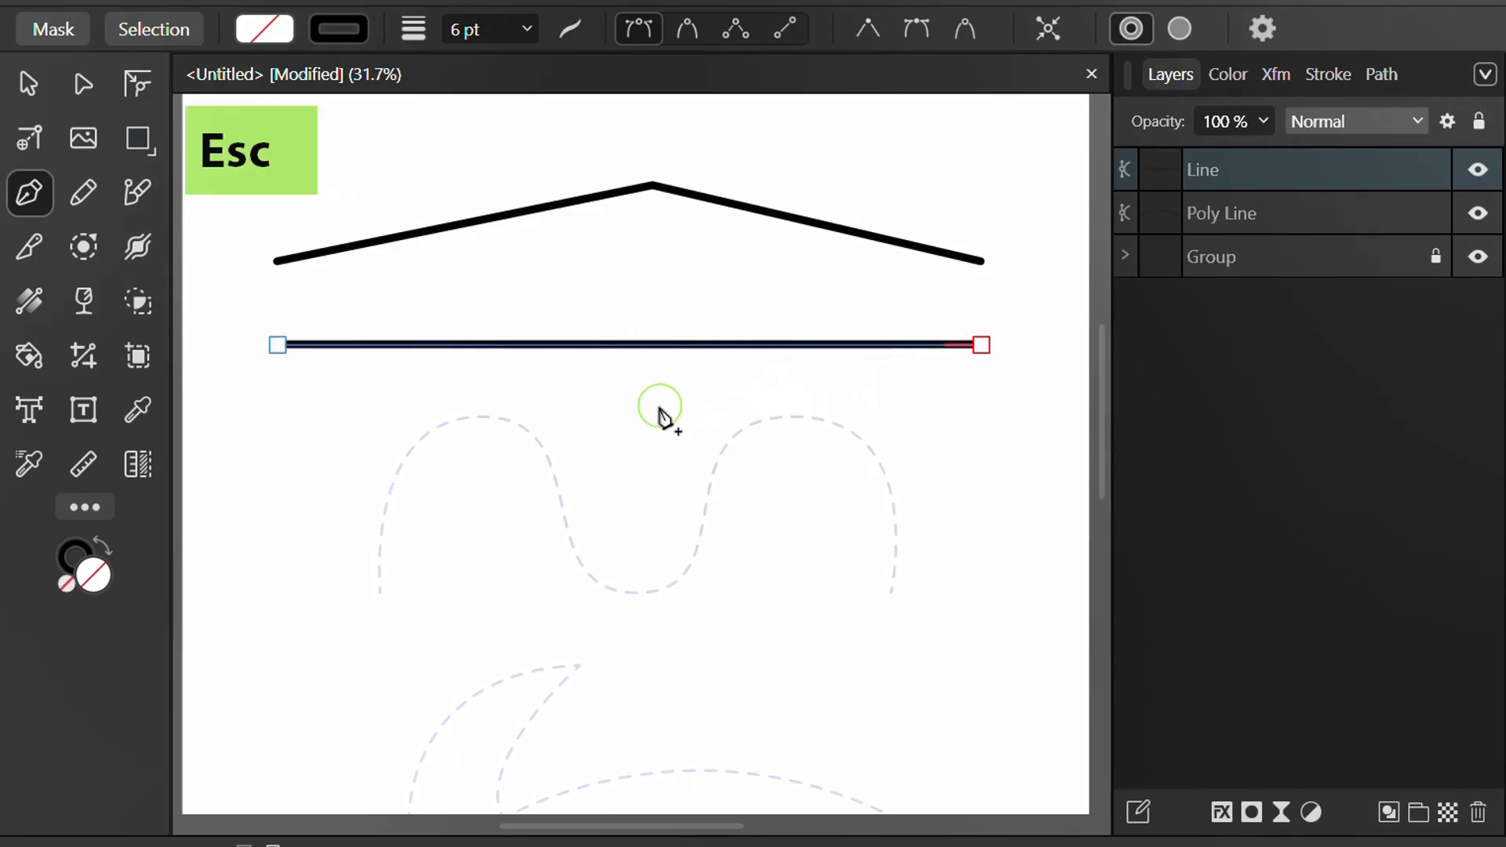
Trace the M-shaped wave guide with a smooth curve, placing nodes at its start, two crests, trough and end.
{"action": "left_click_drag", "start_coordinate": [659, 416], "coordinate": [646, 296]}
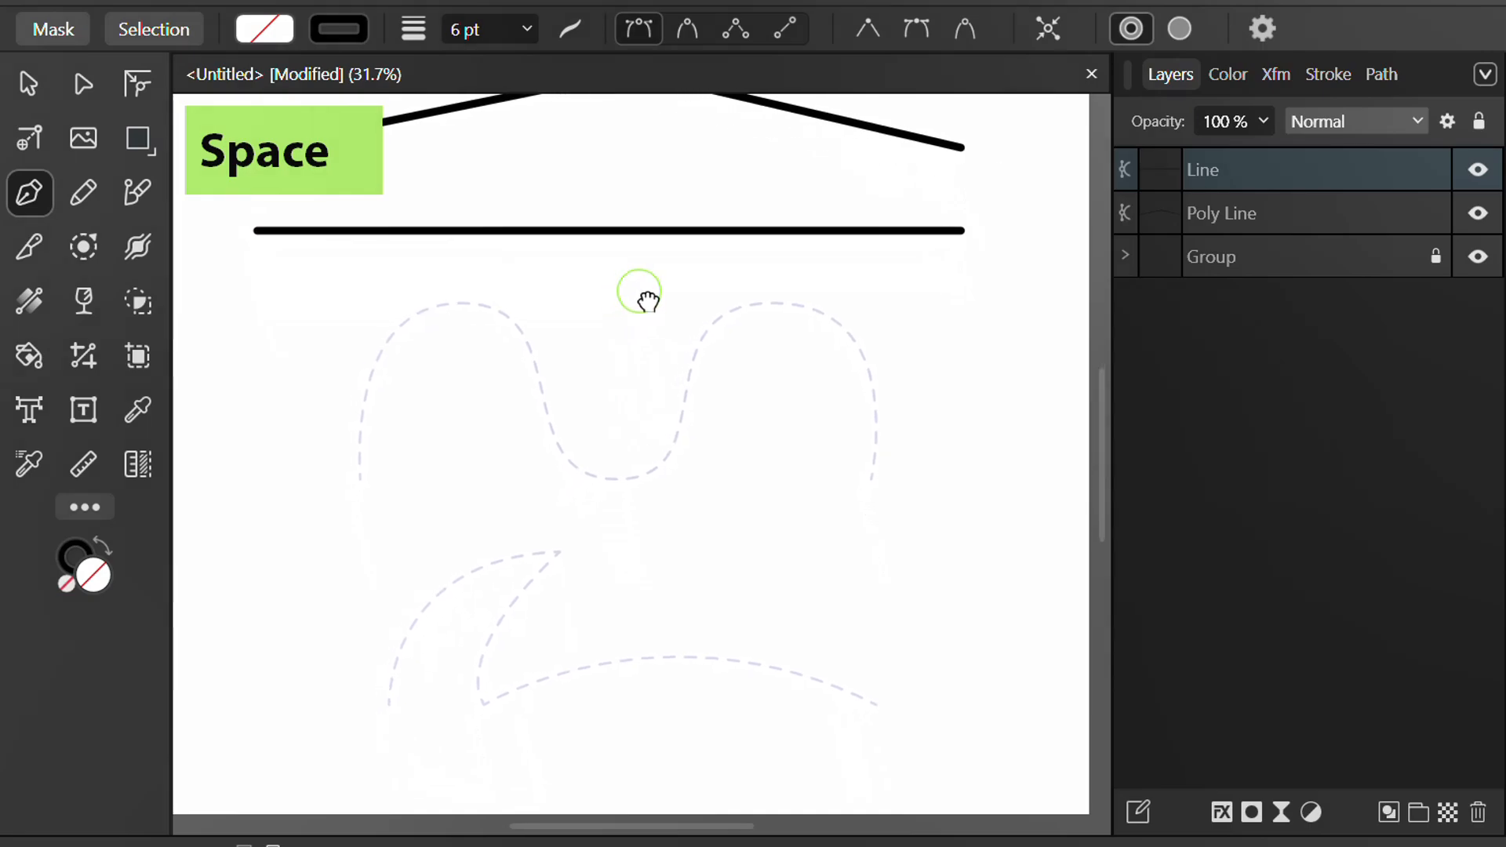
{"action": "left_click", "coordinate": [359, 480]}
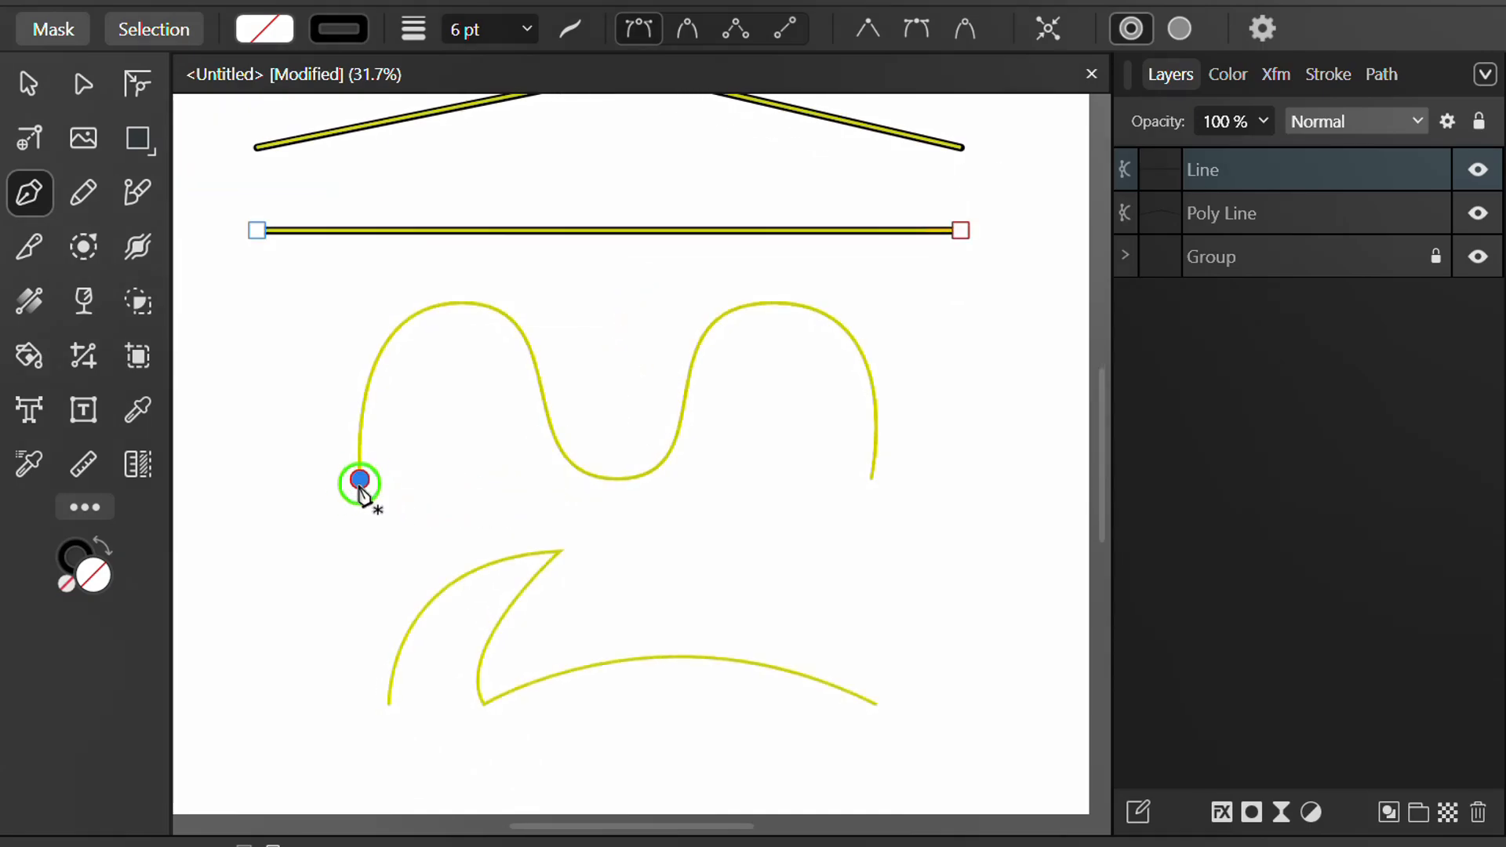
{"action": "left_click_drag", "start_coordinate": [460, 306], "coordinate": [577, 317]}
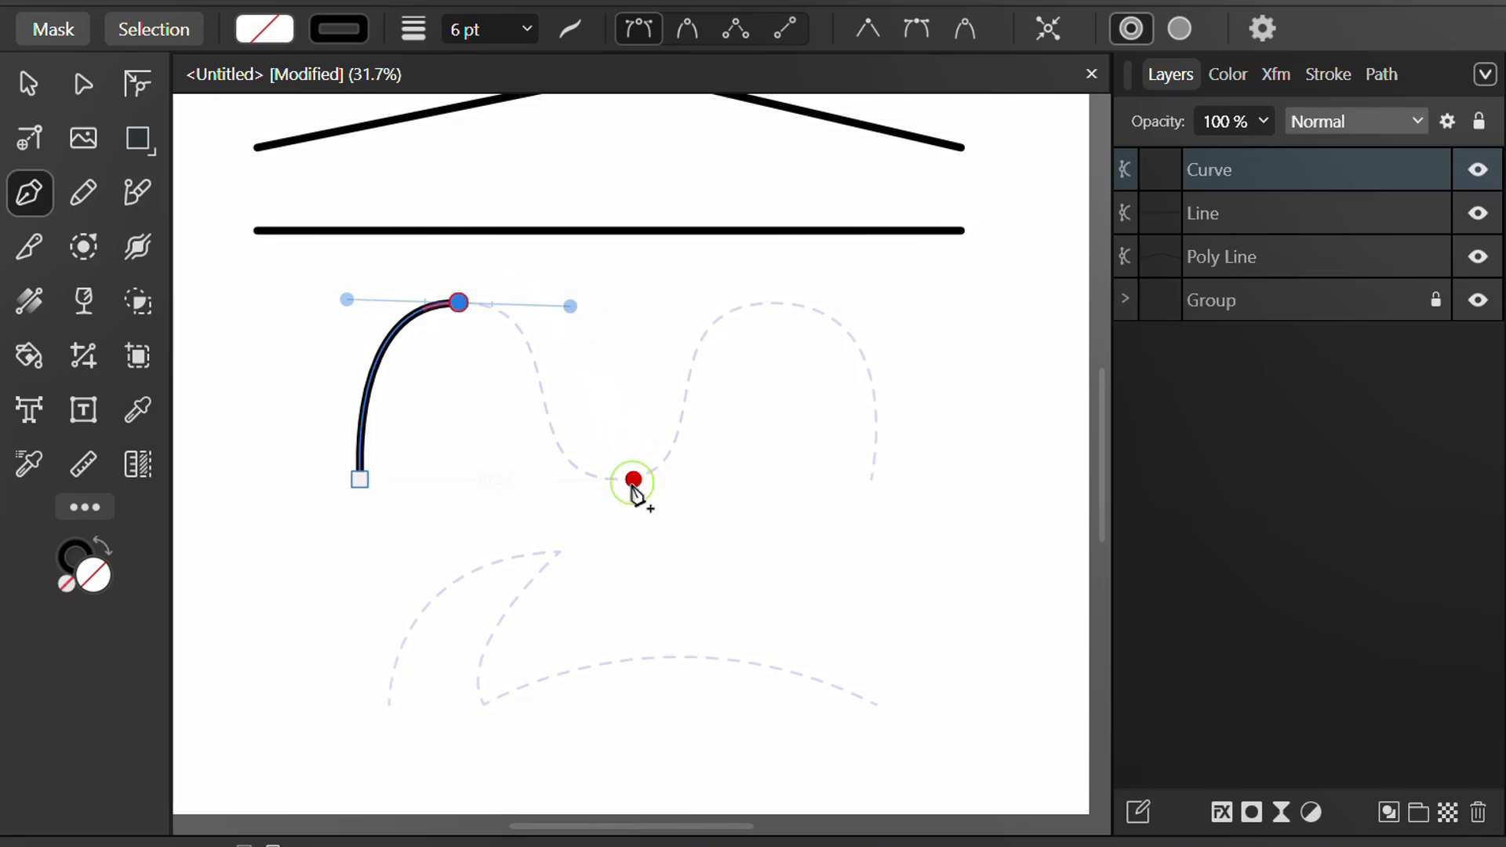
{"action": "left_click_drag", "start_coordinate": [617, 481], "coordinate": [724, 481]}
{"action": "left_click_drag", "start_coordinate": [778, 303], "coordinate": [913, 308]}
{"action": "key", "text": "shift"}
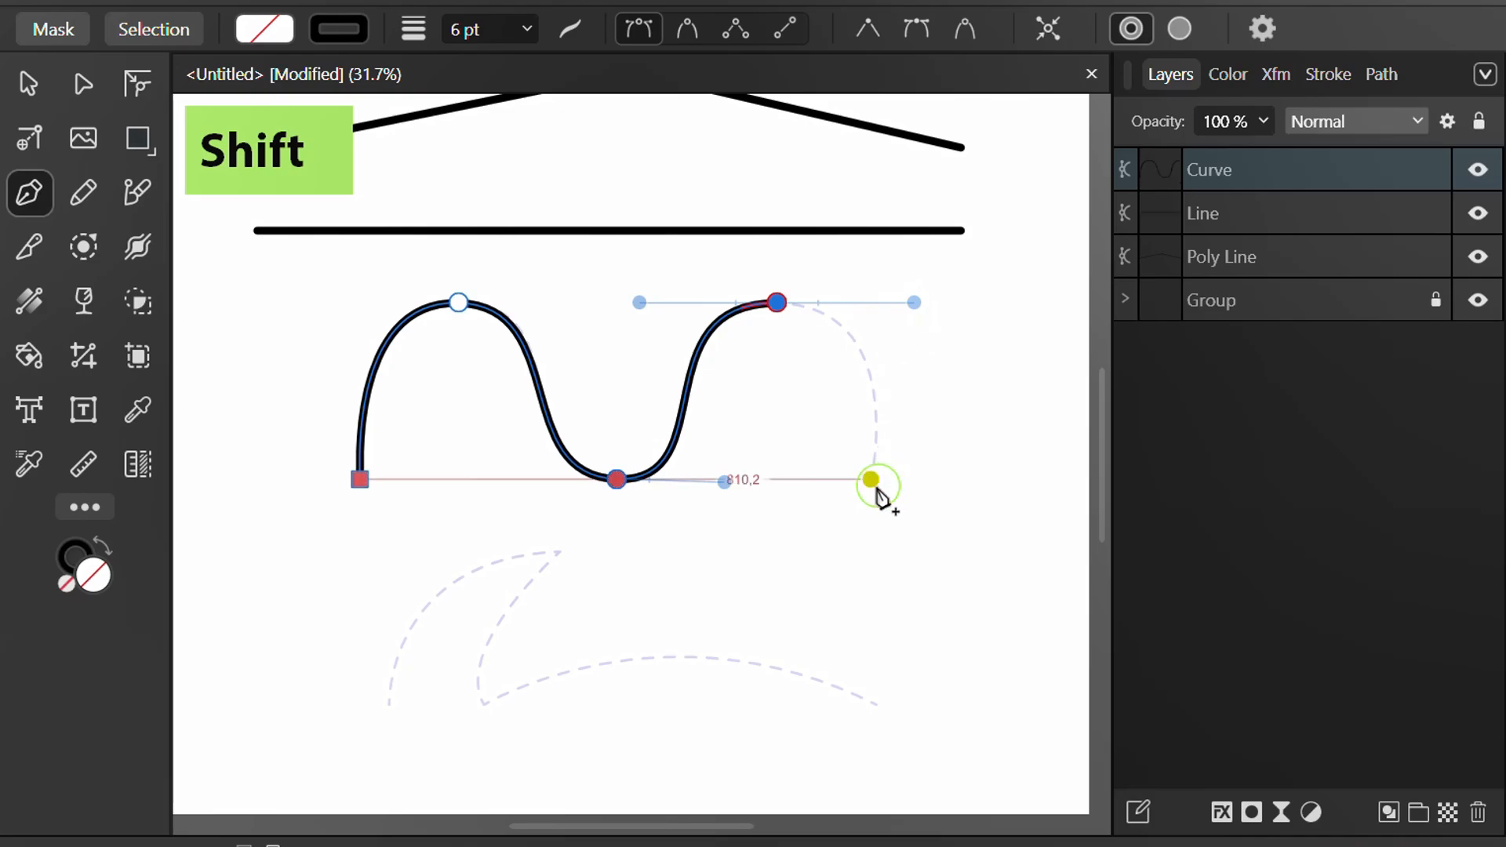
{"action": "left_click", "coordinate": [873, 481]}
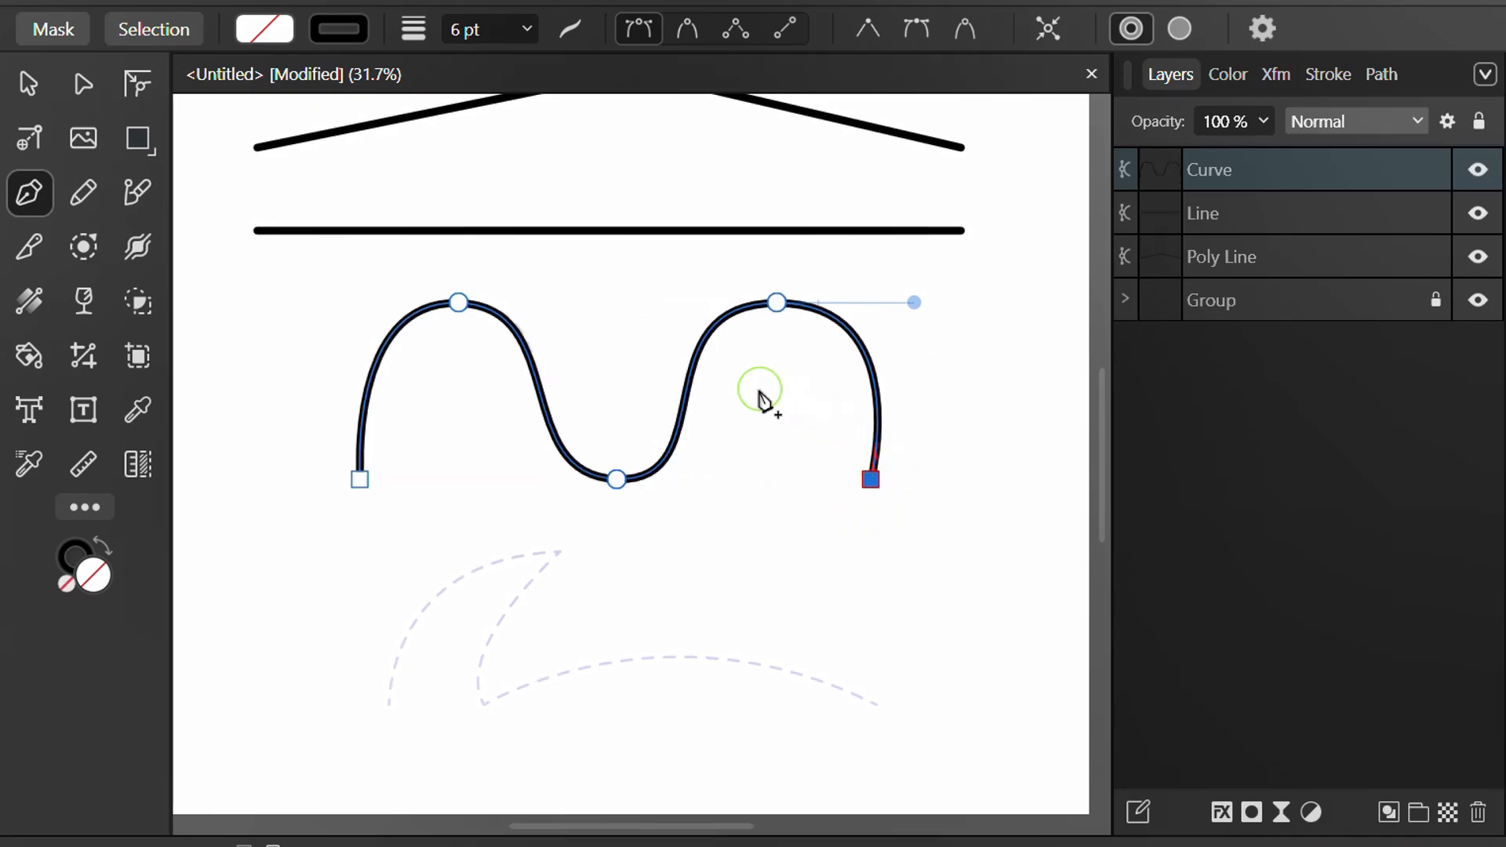
Refine the wave curve by adjusting the handles of its right crest and trough nodes, and end the path.
{"action": "key", "text": "ctrl"}
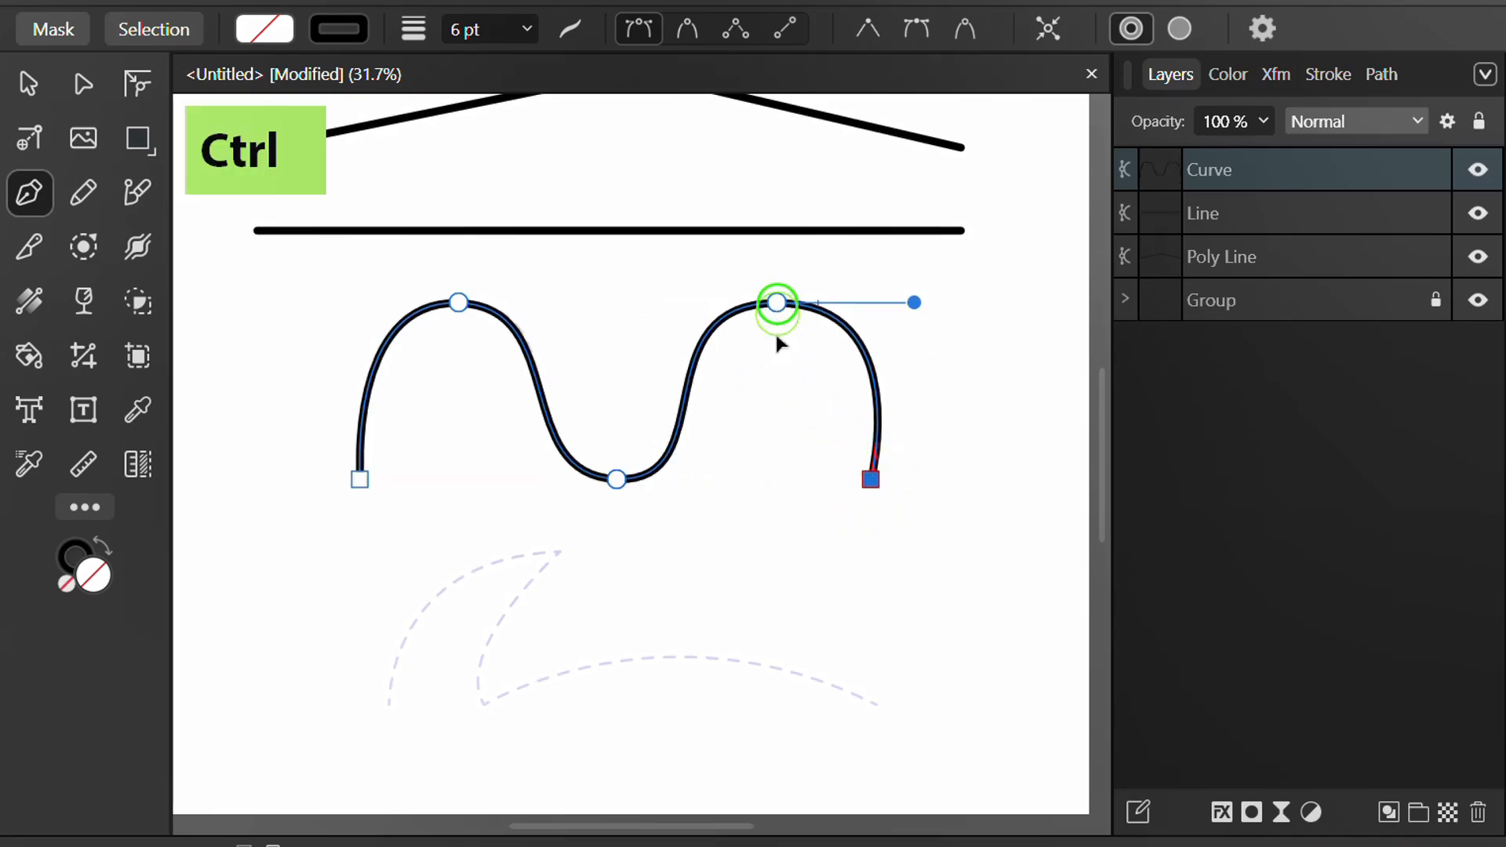
{"action": "mouse_move", "coordinate": [777, 337]}
{"action": "left_mouse_down"}
{"action": "mouse_move", "coordinate": [807, 259]}
{"action": "mouse_move", "coordinate": [775, 366]}
{"action": "mouse_move", "coordinate": [779, 306]}
{"action": "mouse_move", "coordinate": [787, 316]}
{"action": "left_mouse_up"}
{"action": "mouse_move", "coordinate": [915, 303]}
{"action": "left_mouse_down"}
{"action": "mouse_move", "coordinate": [857, 303]}
{"action": "mouse_move", "coordinate": [899, 300]}
{"action": "left_mouse_up"}
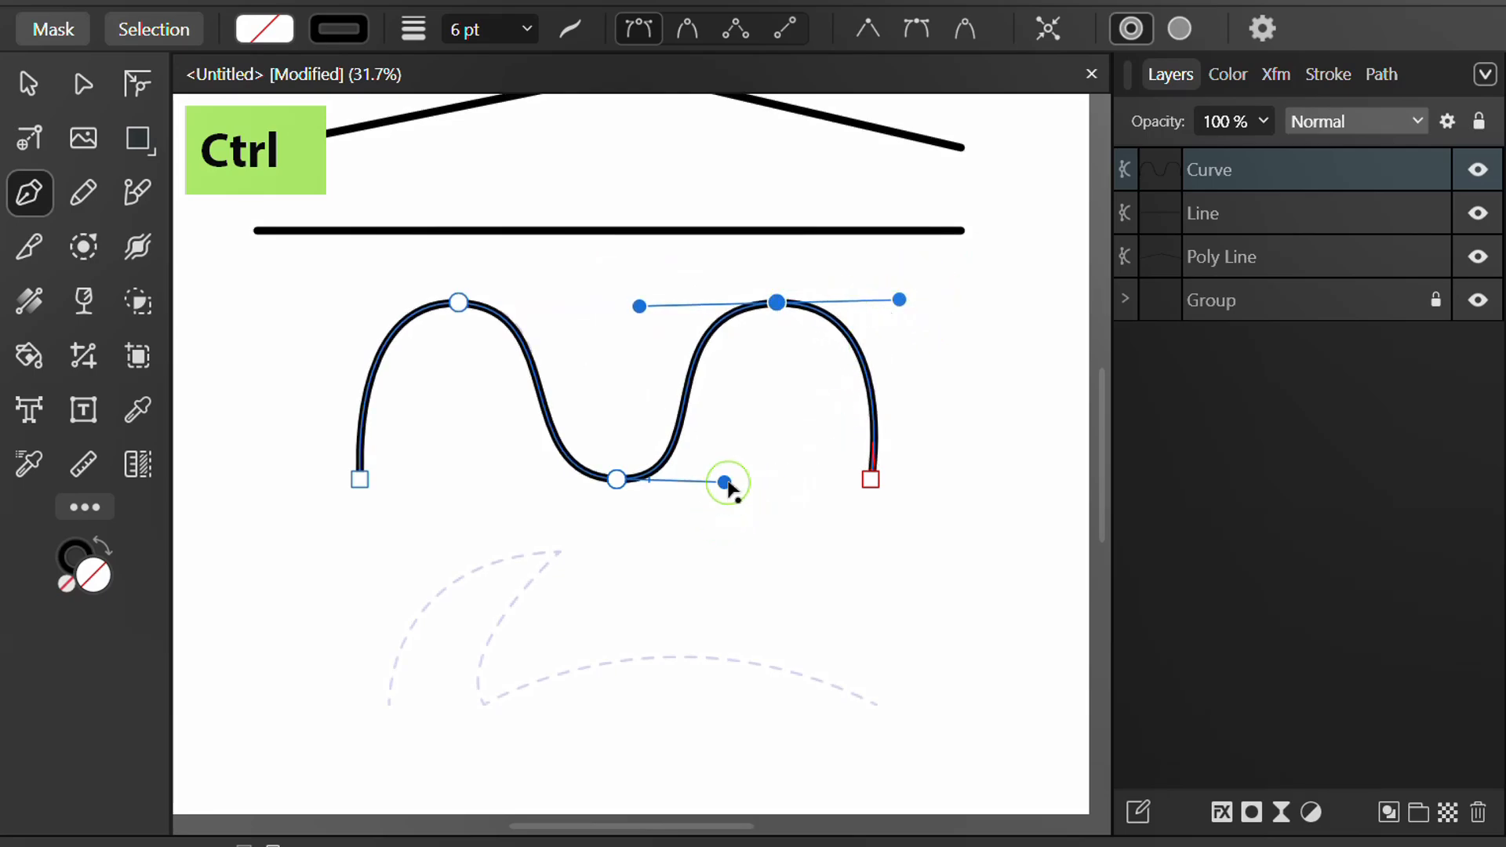
{"action": "mouse_move", "coordinate": [725, 482]}
{"action": "left_mouse_down"}
{"action": "mouse_move", "coordinate": [756, 455]}
{"action": "mouse_move", "coordinate": [733, 462]}
{"action": "left_mouse_up"}
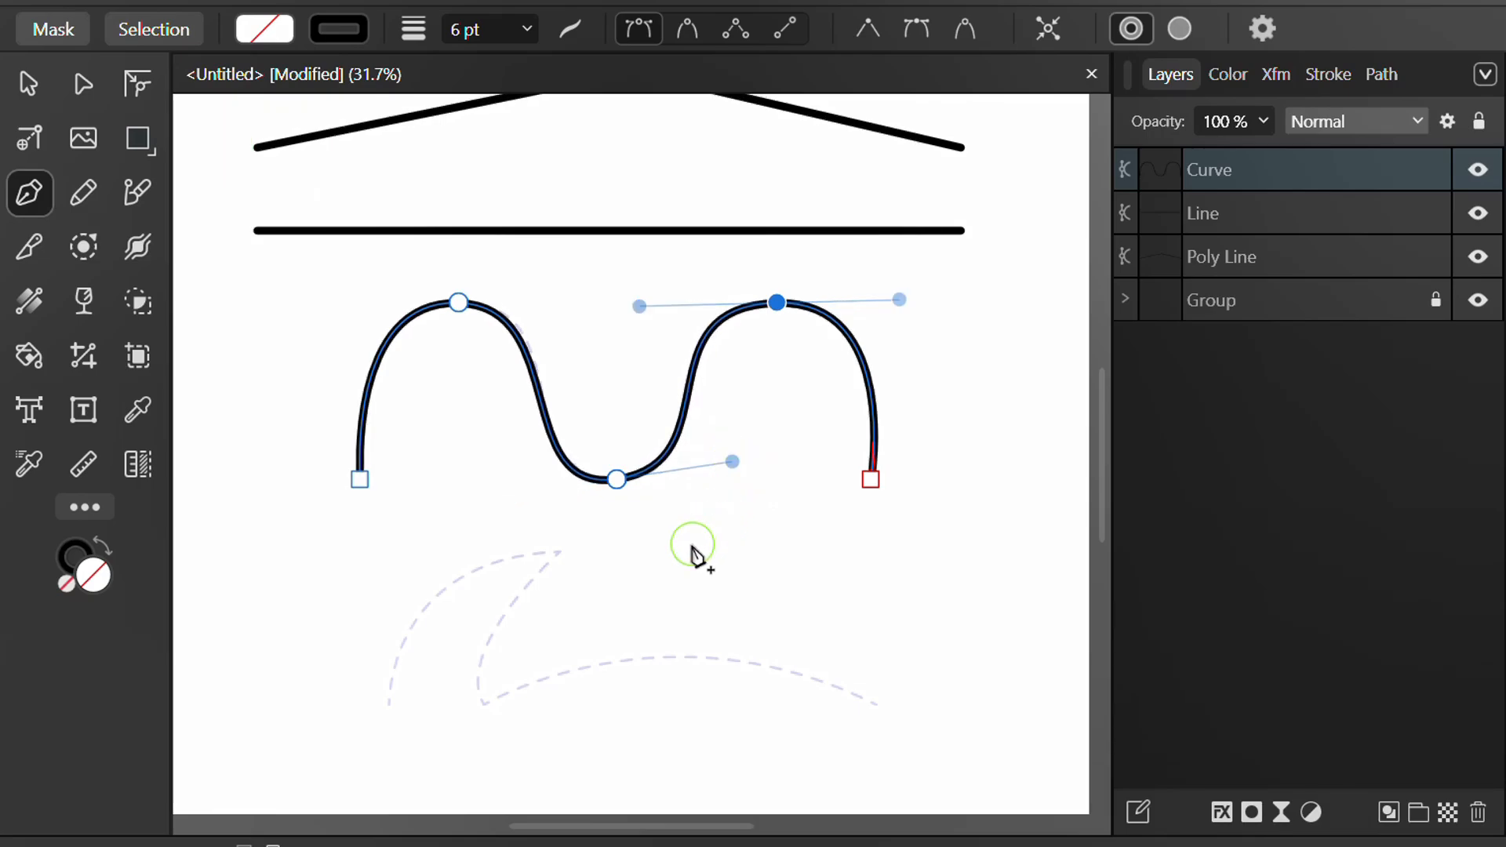
{"action": "key", "text": "Escape"}
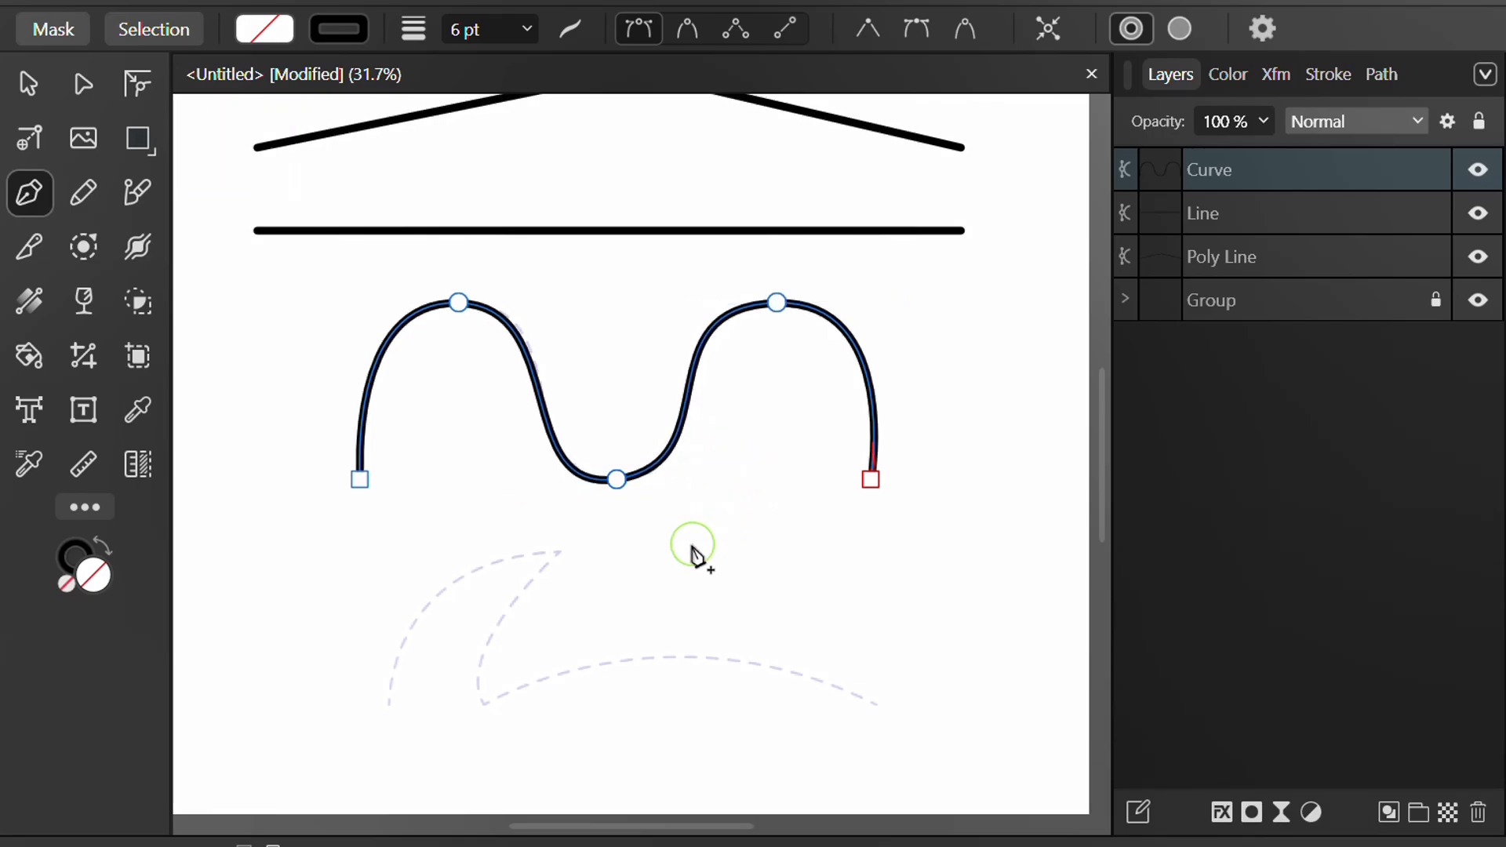
Trace the hook-shaped guide with a curved path, converting the nodes at its tip, lower bend and right end to sharp corners.
{"action": "left_click_drag", "start_coordinate": [390, 708], "coordinate": [369, 484]}
{"action": "left_click", "coordinate": [368, 482]}
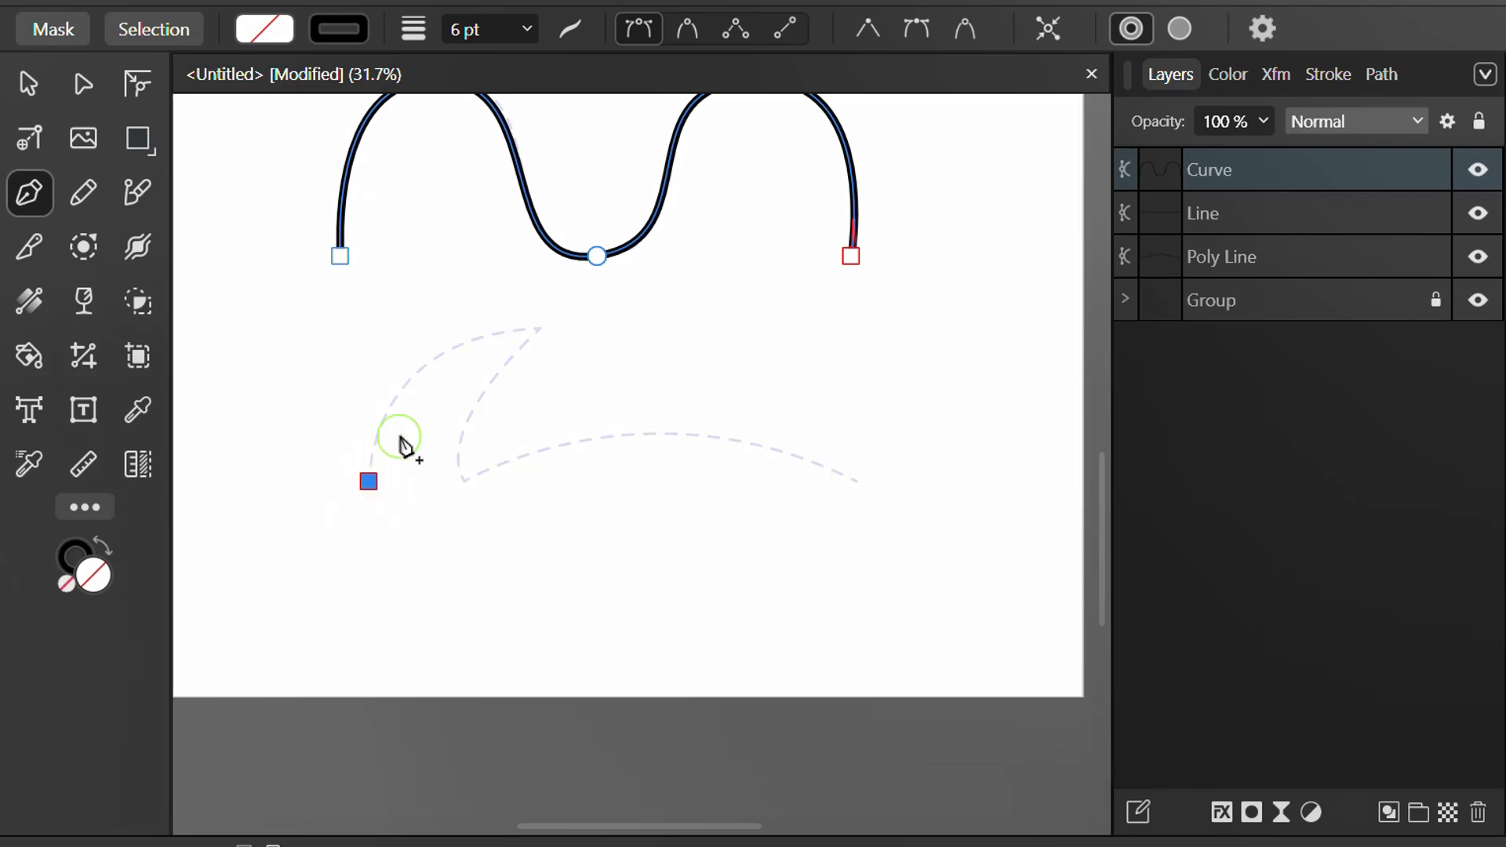
{"action": "left_click_drag", "start_coordinate": [539, 328], "coordinate": [706, 346]}
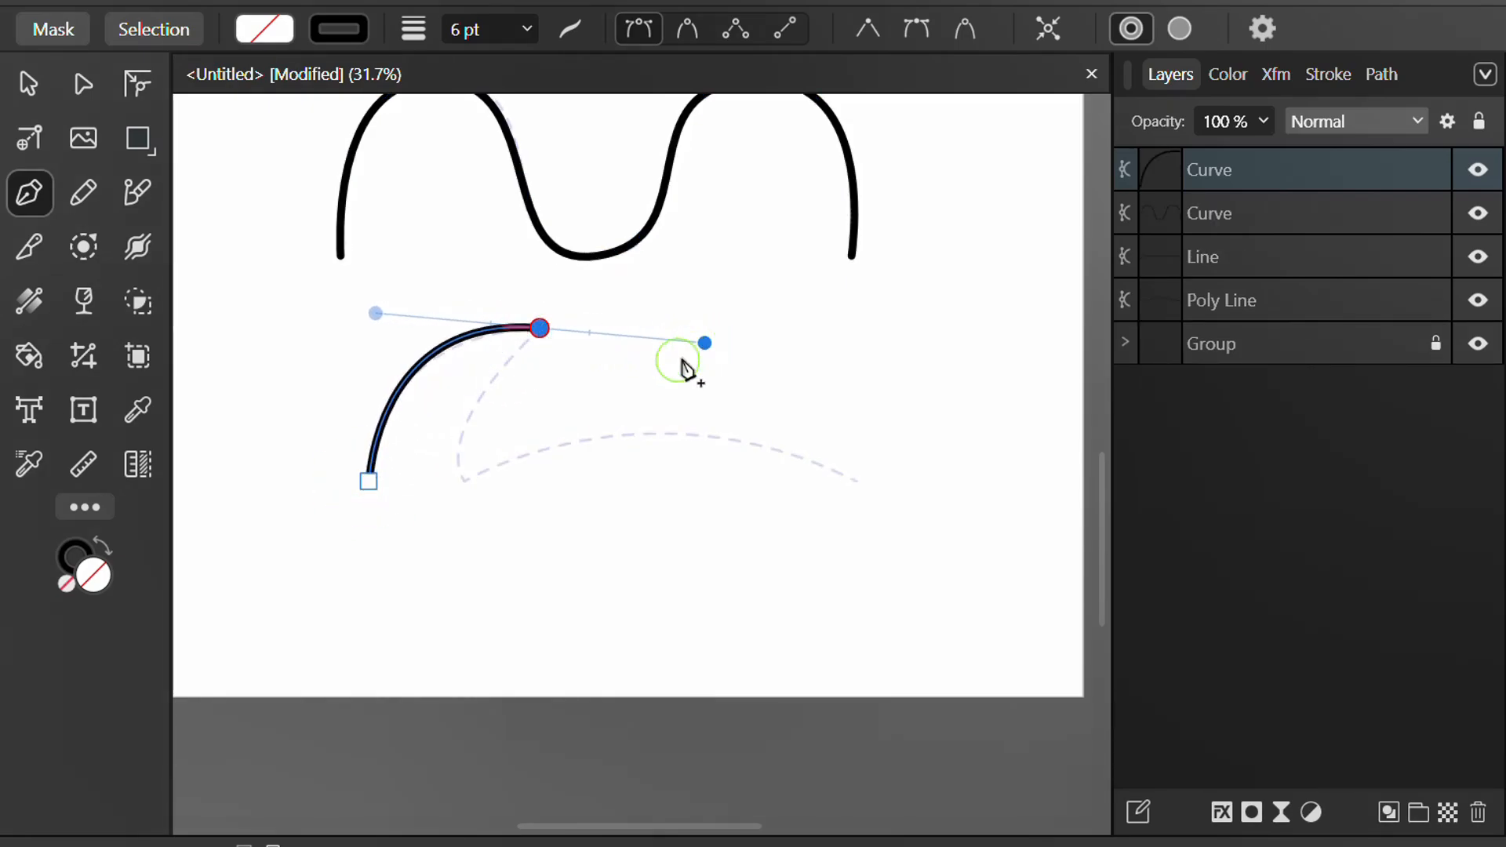
{"action": "left_click", "coordinate": [540, 329]}
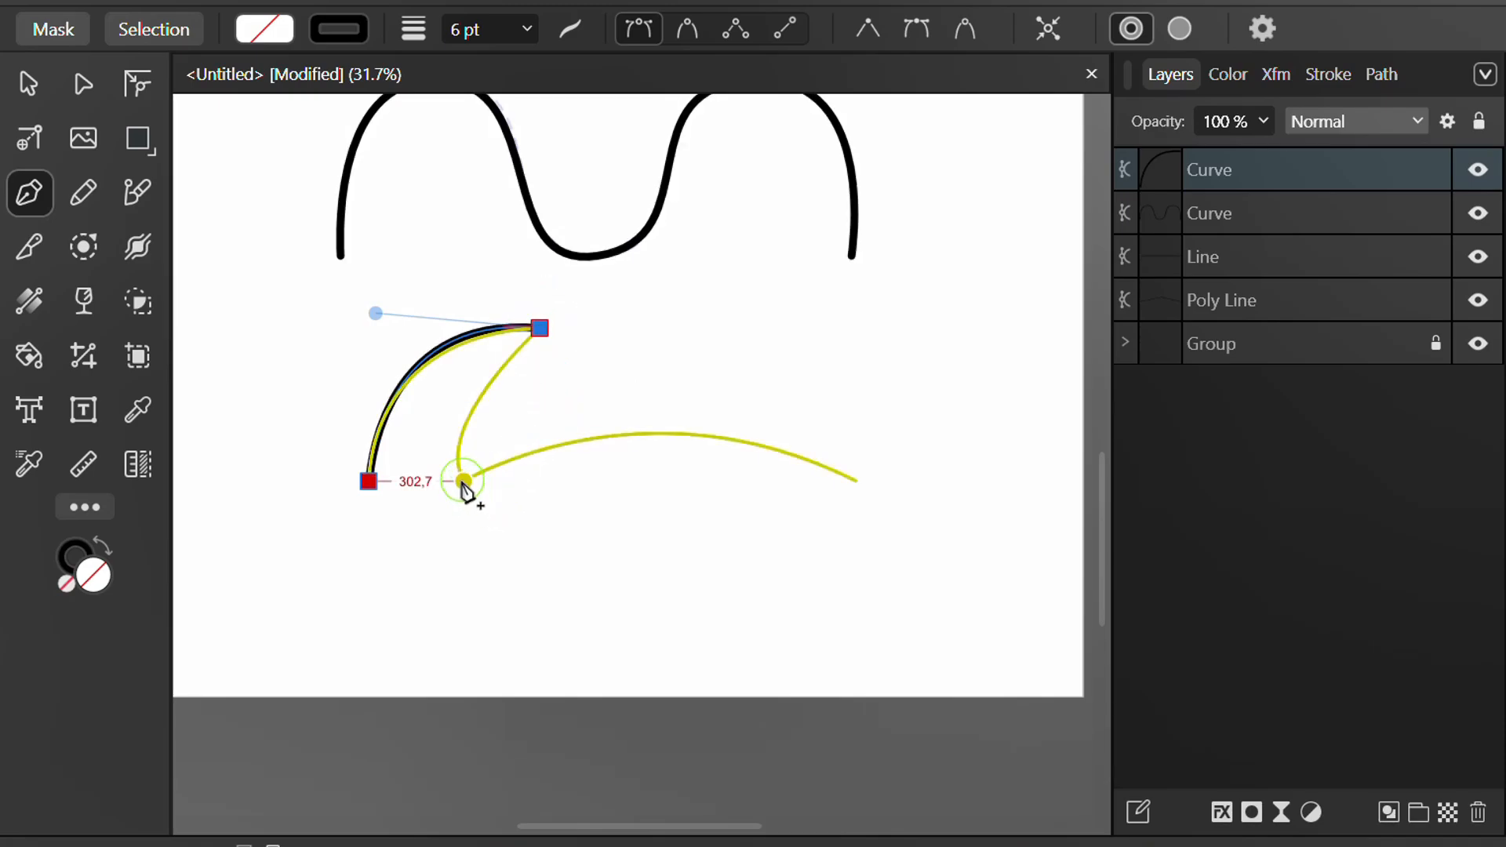
{"action": "left_click_drag", "start_coordinate": [464, 481], "coordinate": [496, 553]}
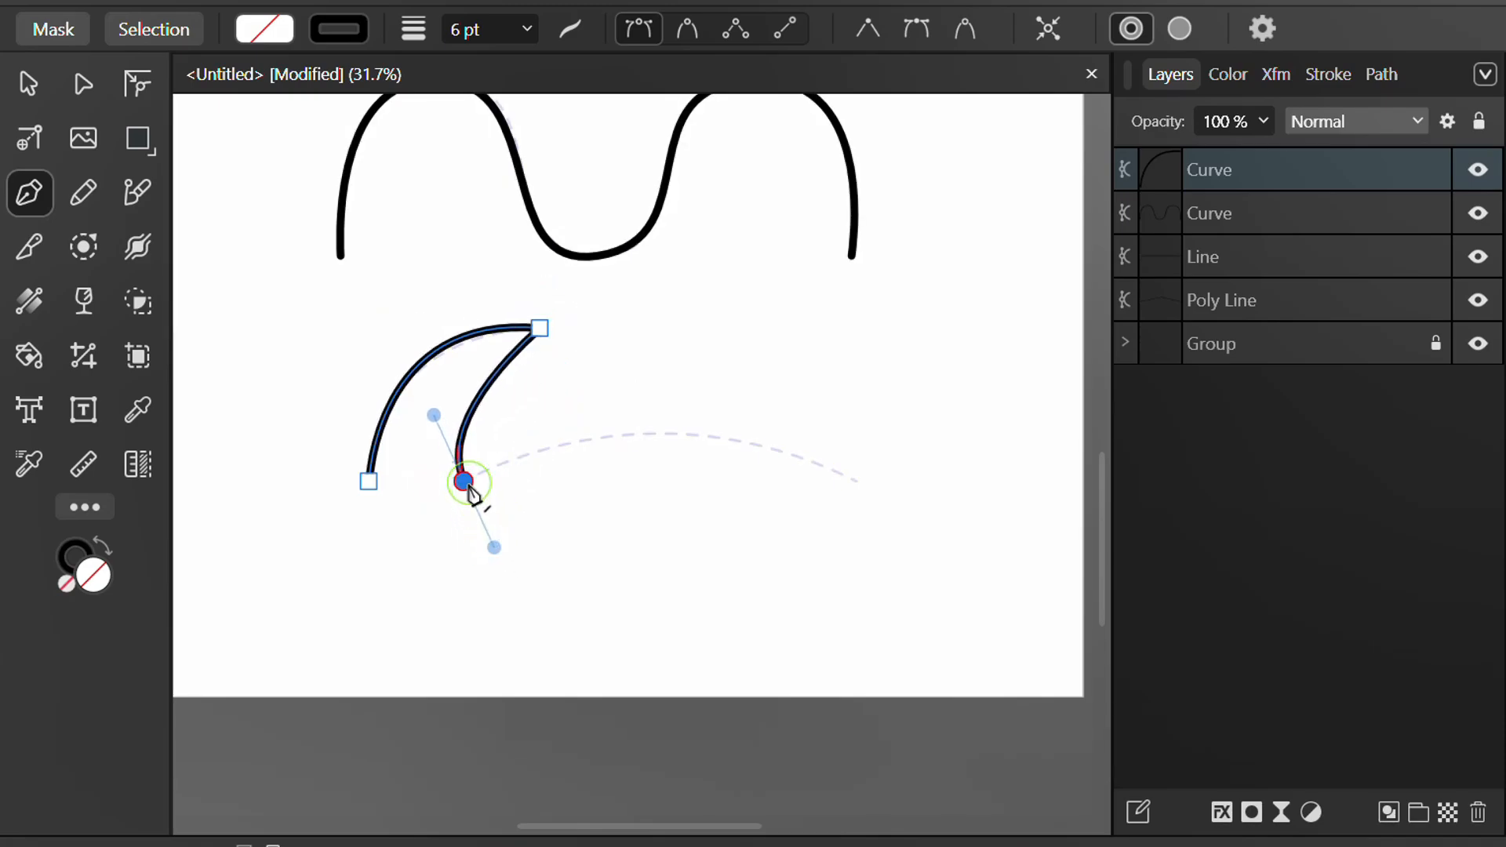
{"action": "left_click", "coordinate": [465, 483]}
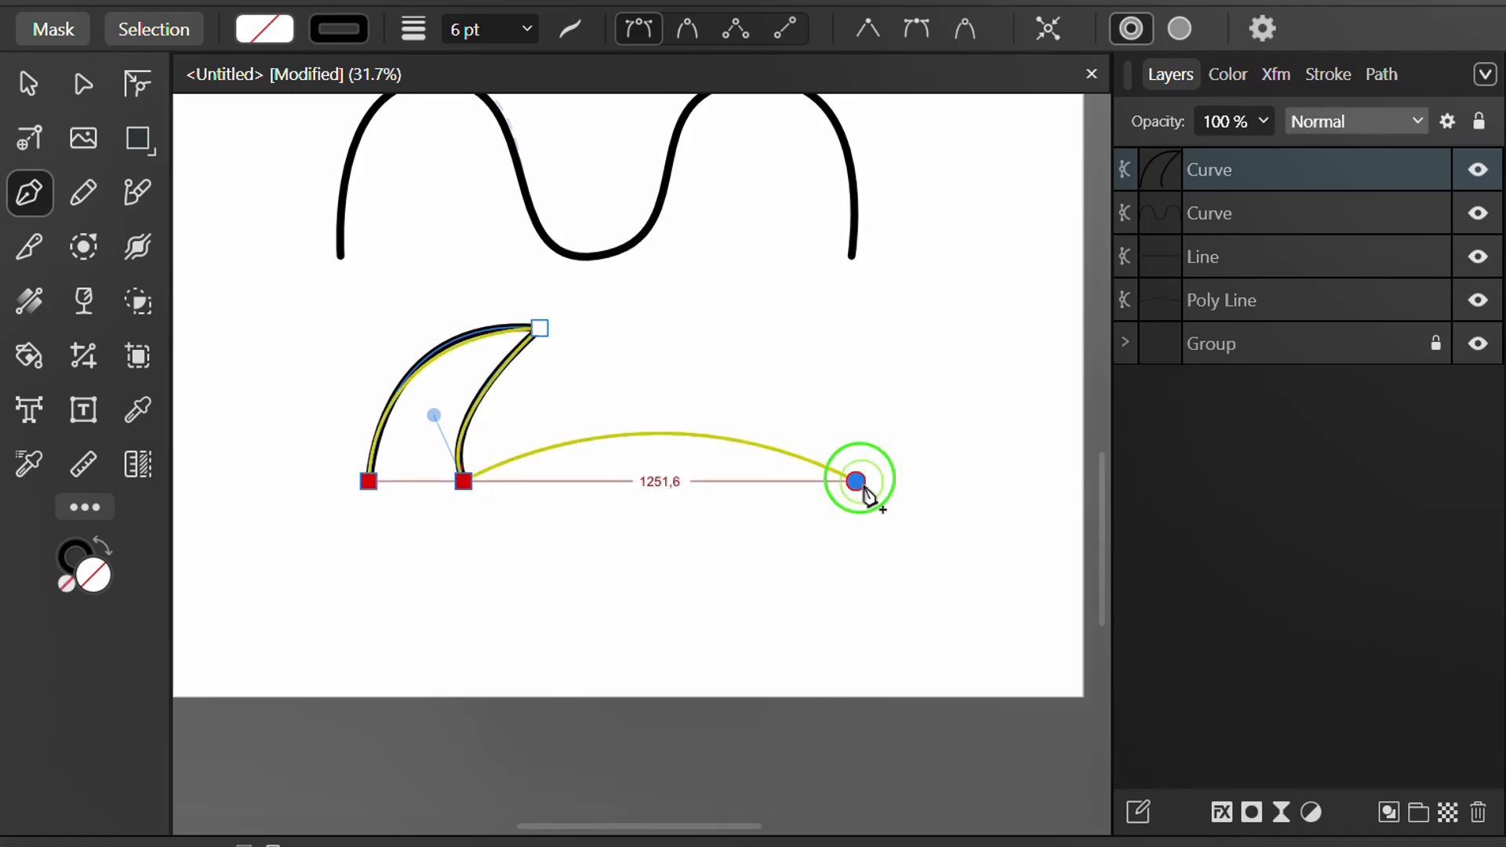
{"action": "left_click_drag", "start_coordinate": [857, 482], "coordinate": [941, 546]}
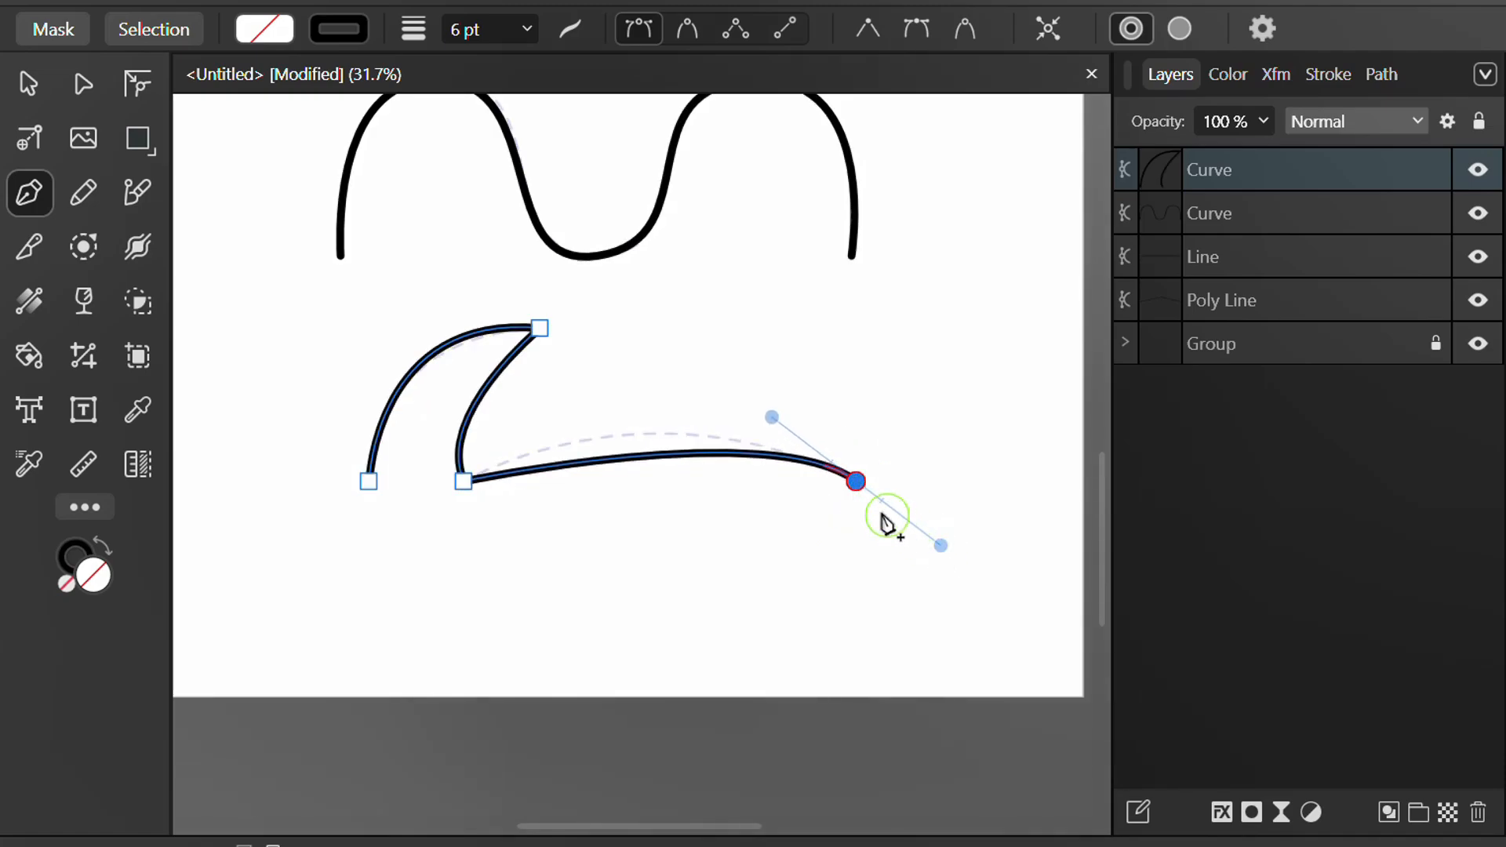
{"action": "left_click", "coordinate": [857, 482]}
Reshape the hook path's last segment with its end handle to match the arched guide, and deselect the curve.
{"action": "key", "text": "ctrl"}
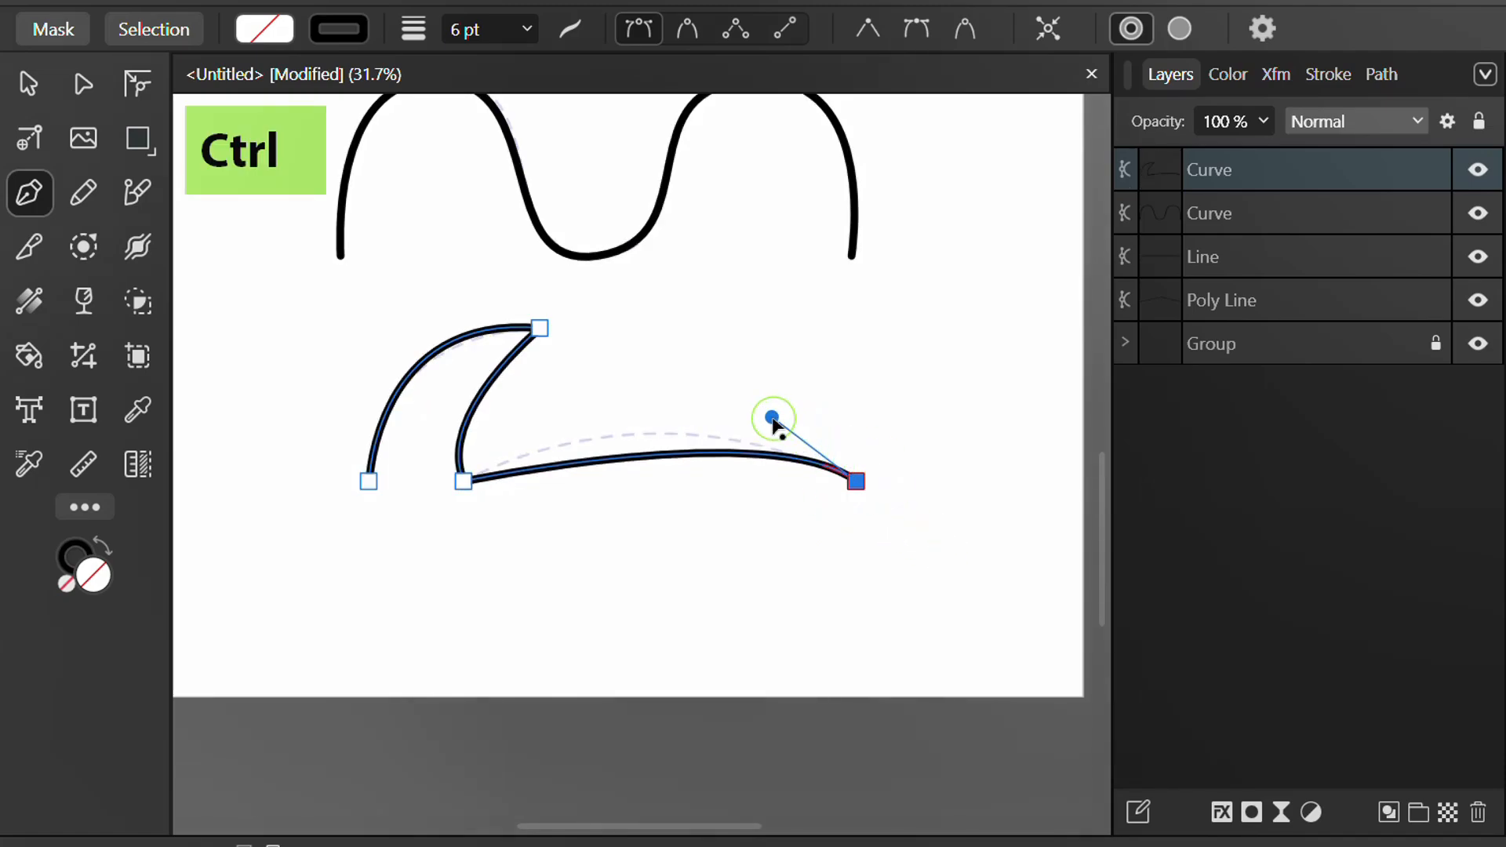
{"action": "left_click_drag", "start_coordinate": [773, 422], "coordinate": [657, 375]}
{"action": "key", "text": "v"}
{"action": "left_click", "coordinate": [657, 529]}
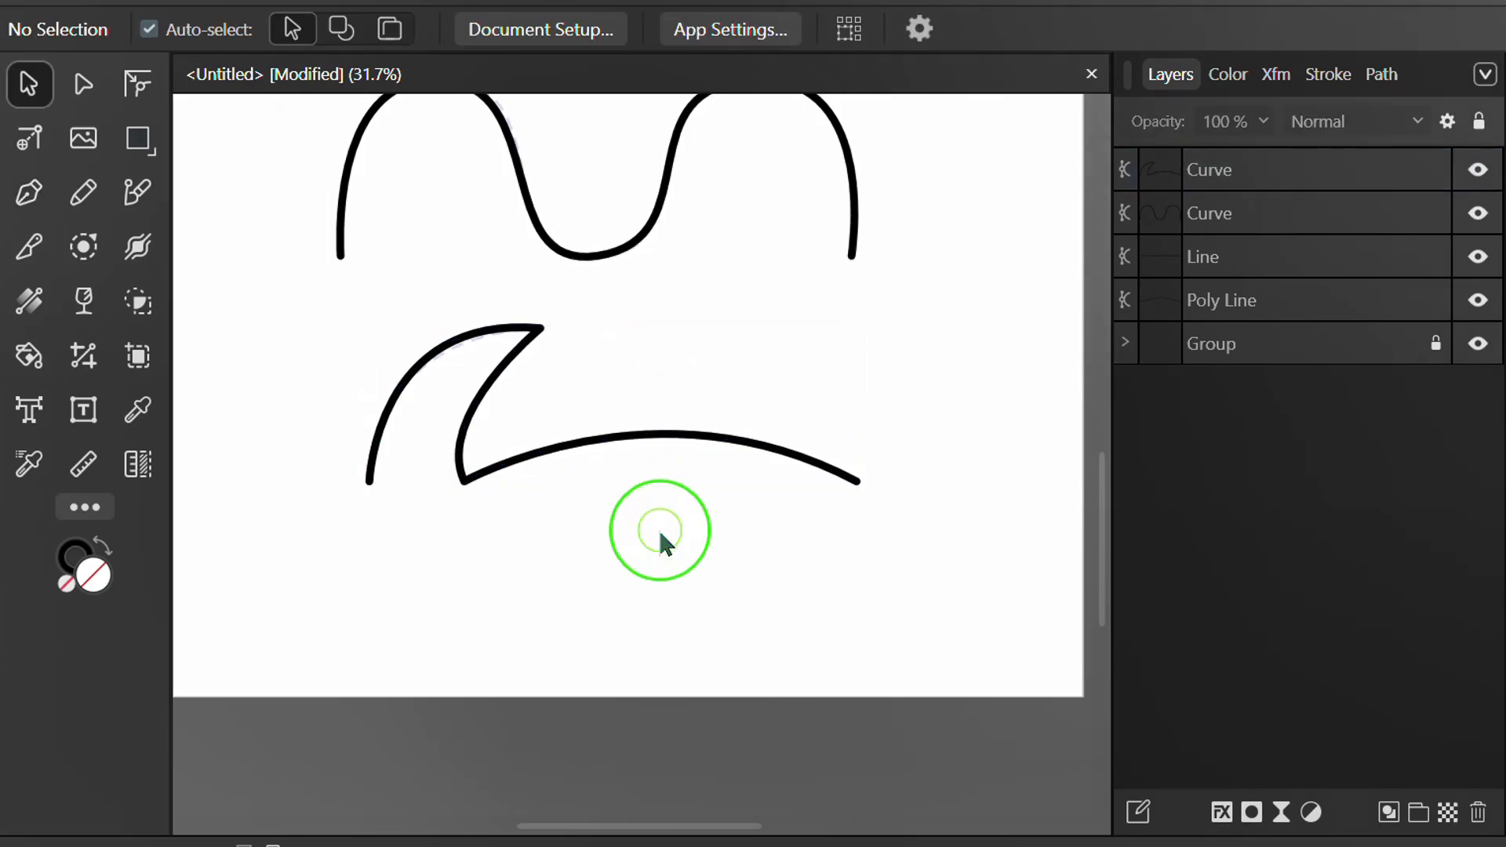
{"action": "key", "text": "space"}
{"action": "left_click_drag", "start_coordinate": [964, 226], "coordinate": [924, 441]}
{"action": "scroll", "coordinate": [930, 442], "scroll_direction": "down", "scroll_amount": 1}
{"action": "key", "text": "space"}
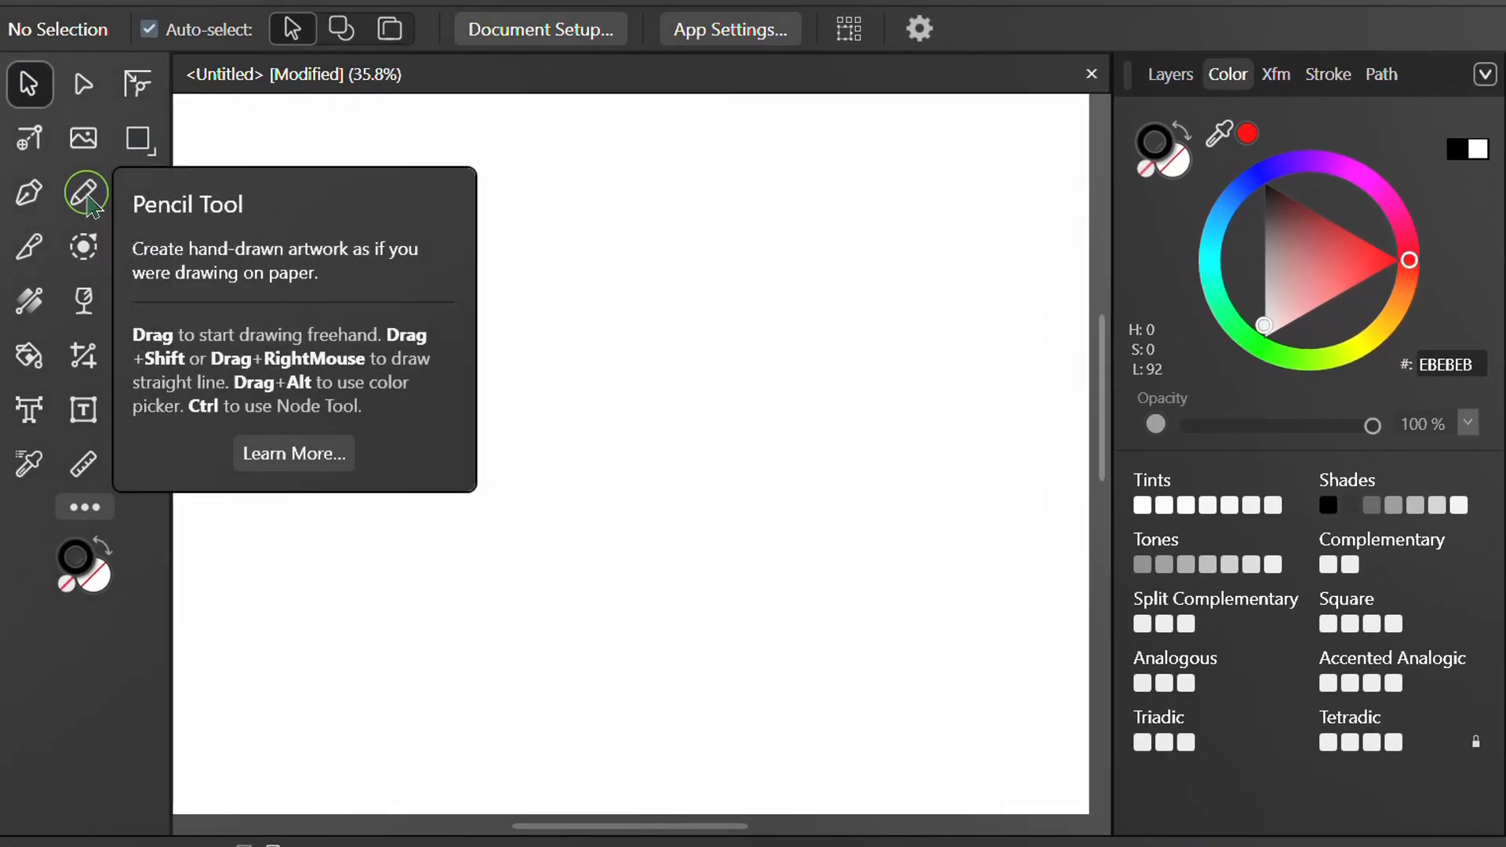
Draw a freehand line with an upward loop across the upper part of the page using the Pencil Tool.
{"action": "left_click", "coordinate": [86, 198]}
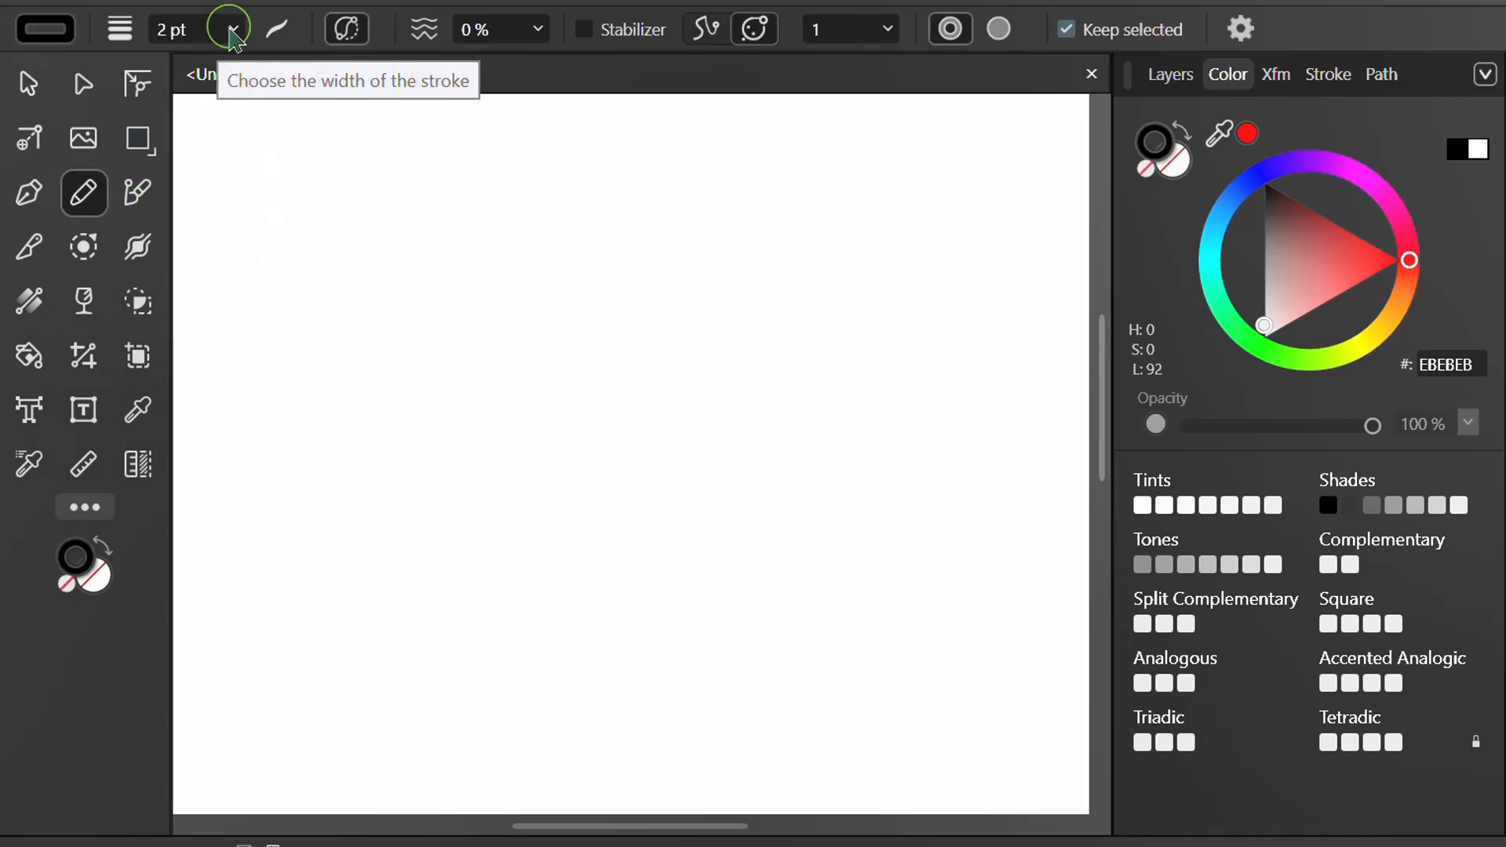
{"action": "left_click", "coordinate": [278, 31]}
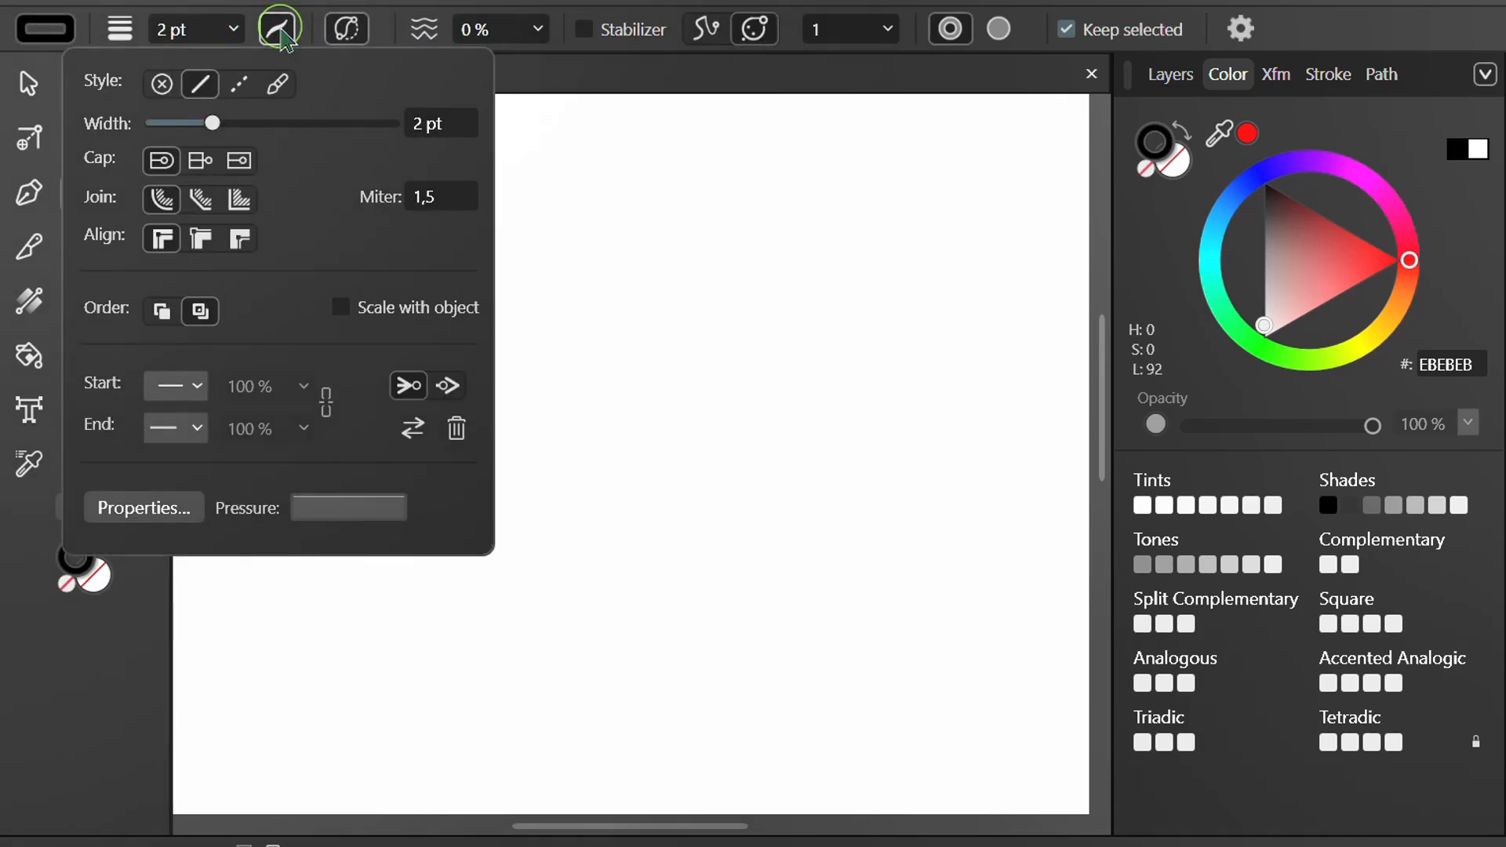
{"action": "left_click", "coordinate": [280, 32]}
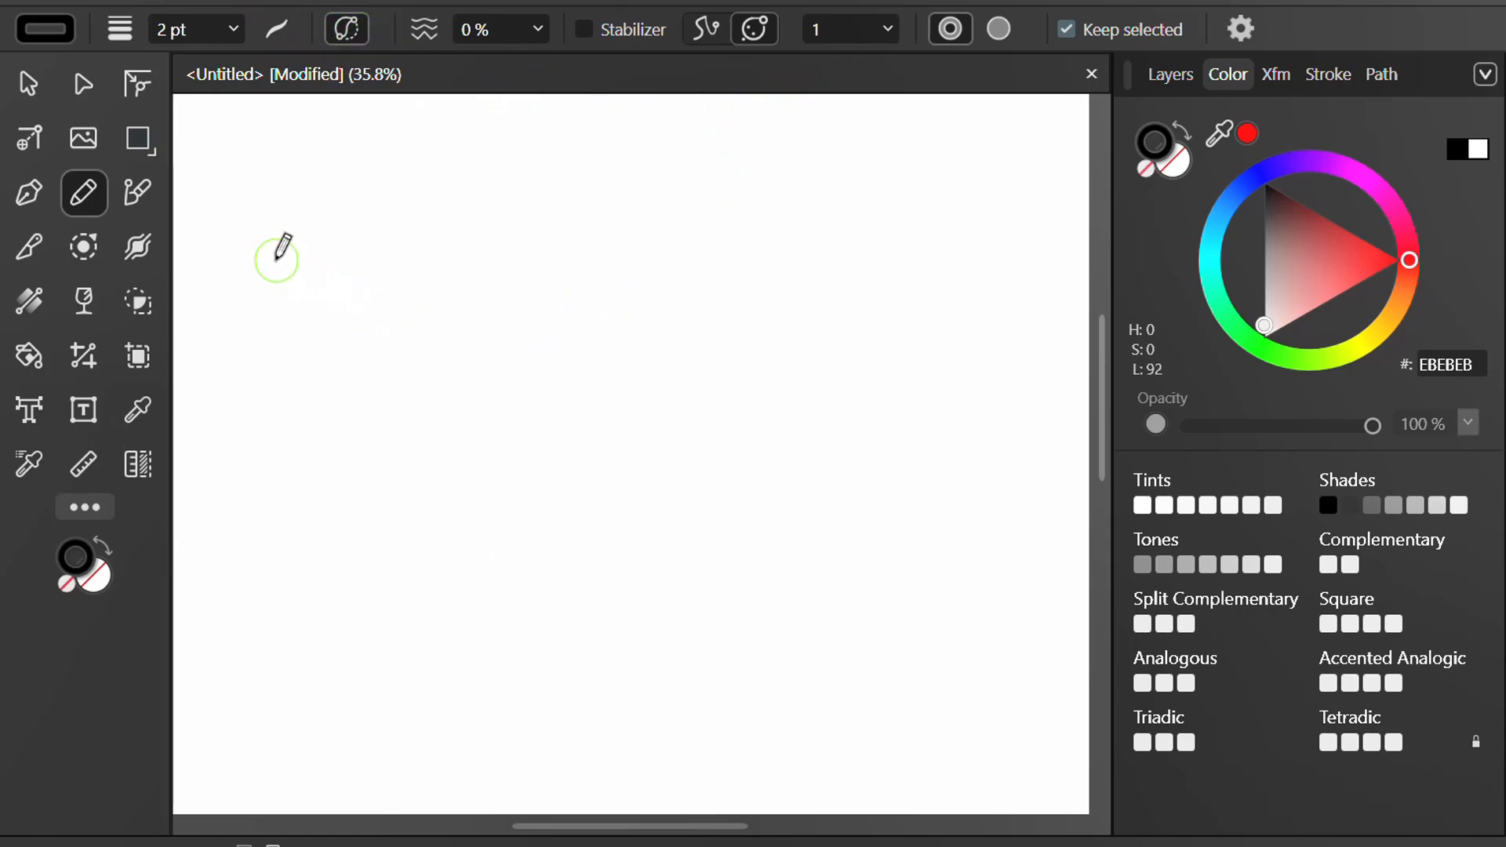
{"action": "mouse_move", "coordinate": [276, 259]}
{"action": "left_mouse_down"}
{"action": "mouse_move", "coordinate": [466, 245]}
{"action": "mouse_move", "coordinate": [553, 170]}
{"action": "left_mouse_up"}
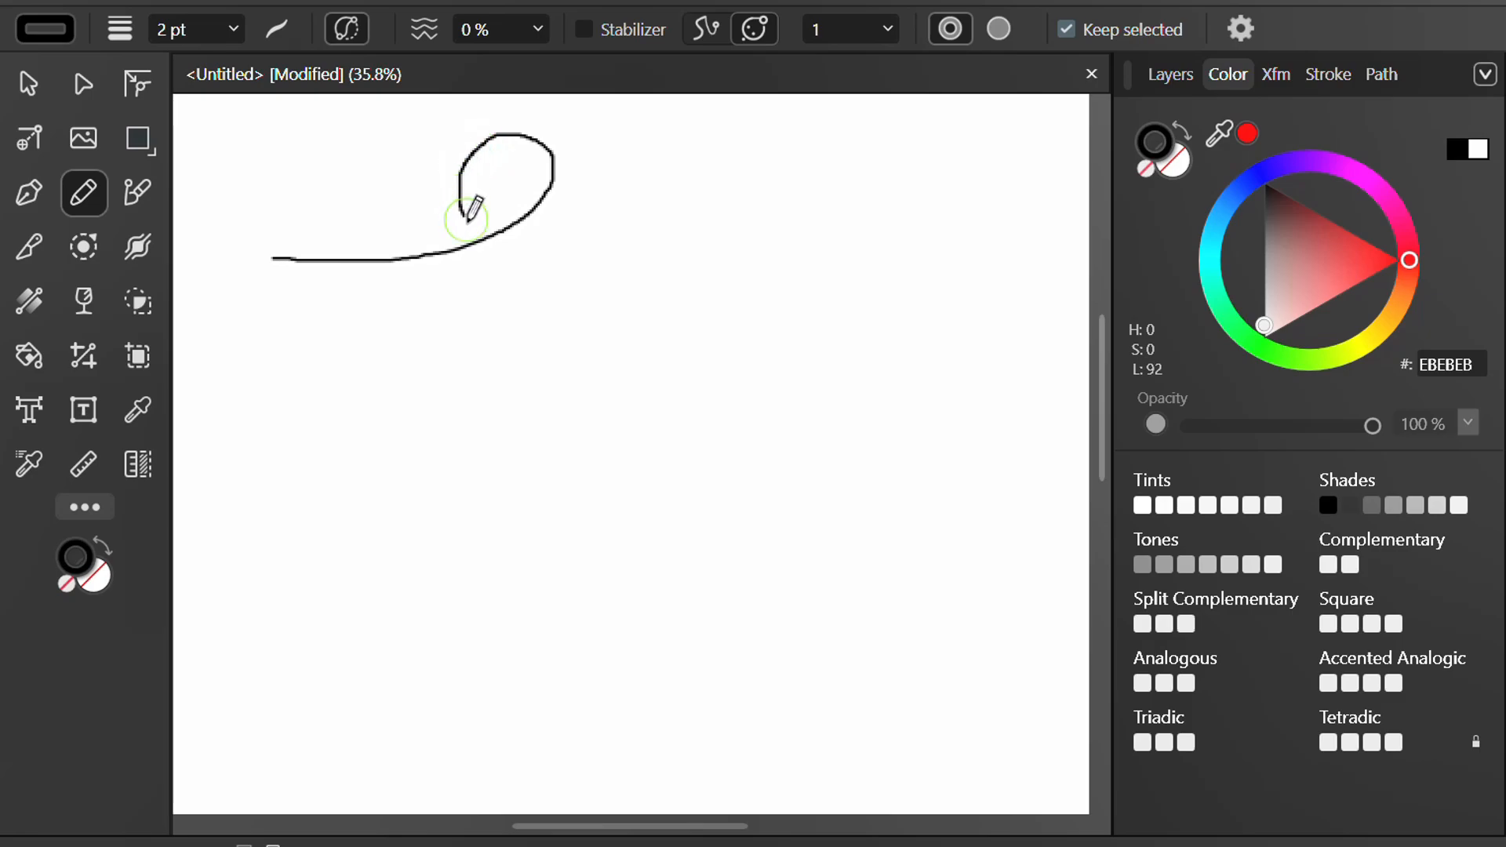
{"action": "mouse_move", "coordinate": [468, 219]}
{"action": "left_mouse_down"}
{"action": "mouse_move", "coordinate": [504, 256]}
{"action": "mouse_move", "coordinate": [613, 259]}
{"action": "mouse_move", "coordinate": [742, 212]}
{"action": "left_mouse_up"}
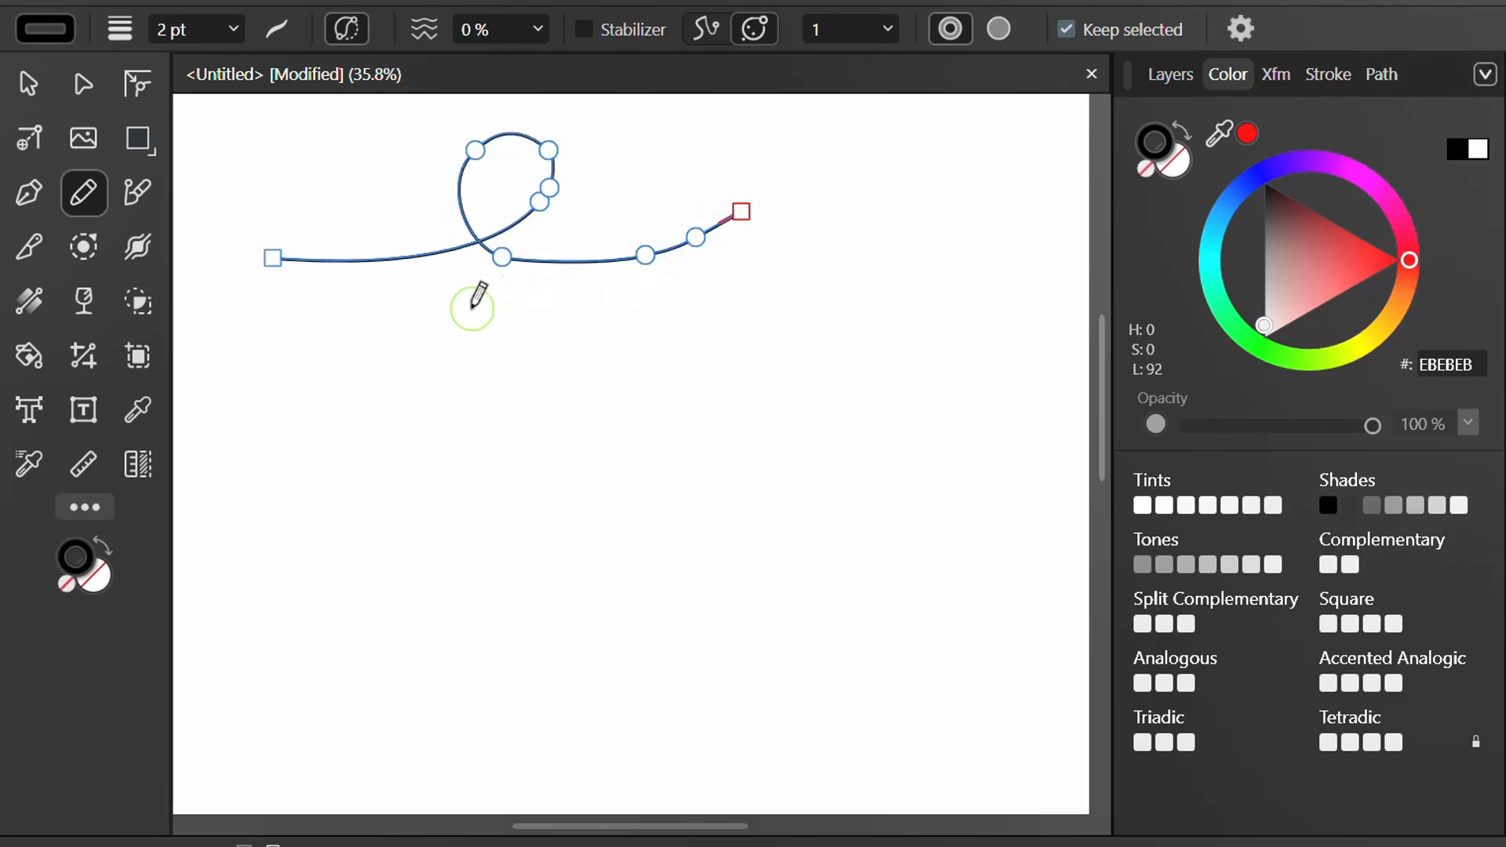
Set the smoothing of the freehand line to 48 %.
{"action": "left_click", "coordinate": [538, 31]}
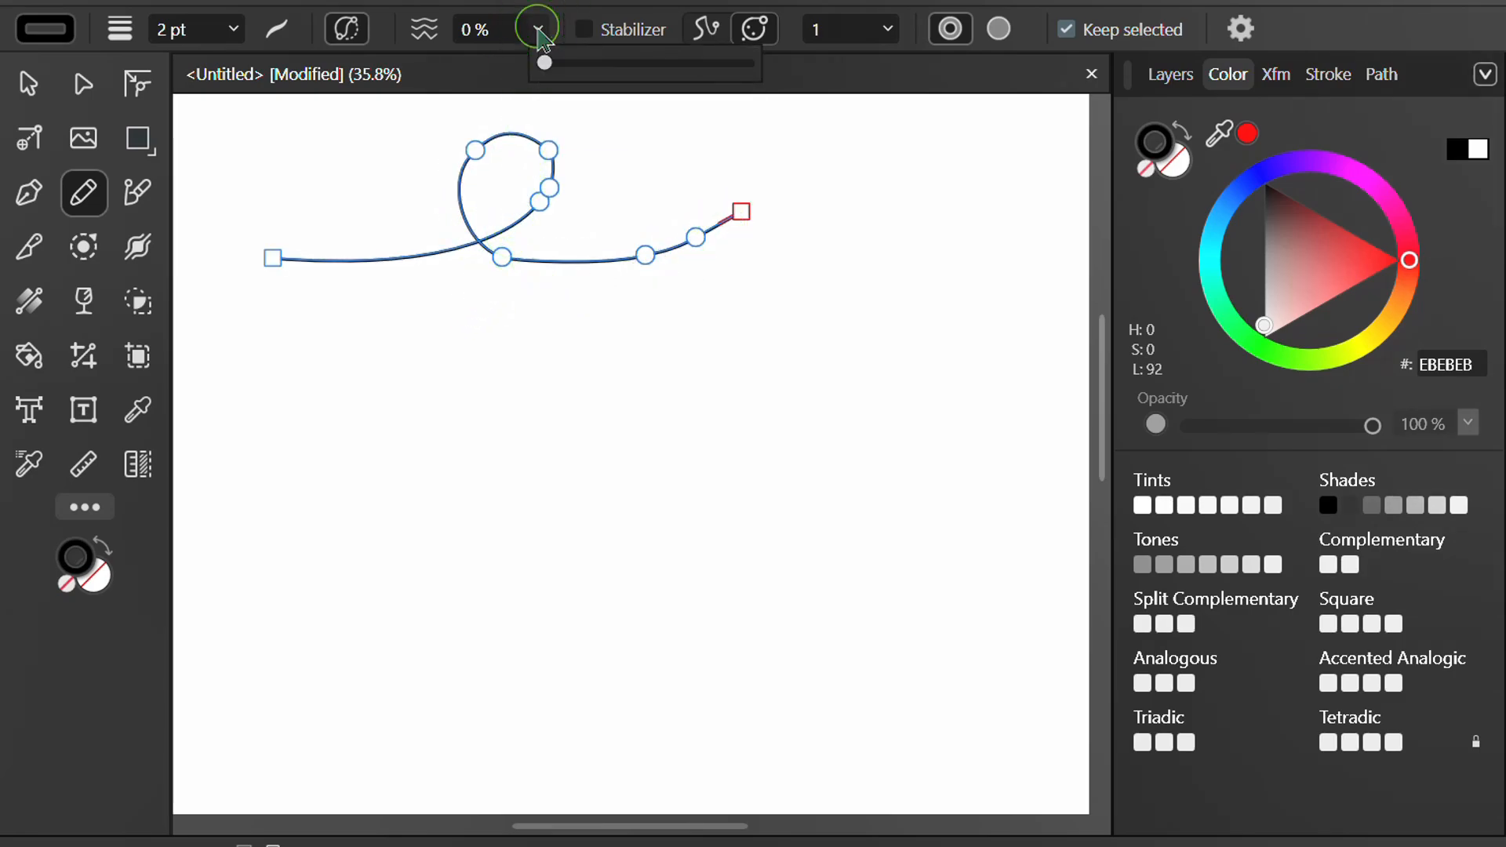
{"action": "mouse_move", "coordinate": [547, 64]}
{"action": "left_mouse_down"}
{"action": "mouse_move", "coordinate": [676, 63]}
{"action": "mouse_move", "coordinate": [644, 64]}
{"action": "left_mouse_up"}
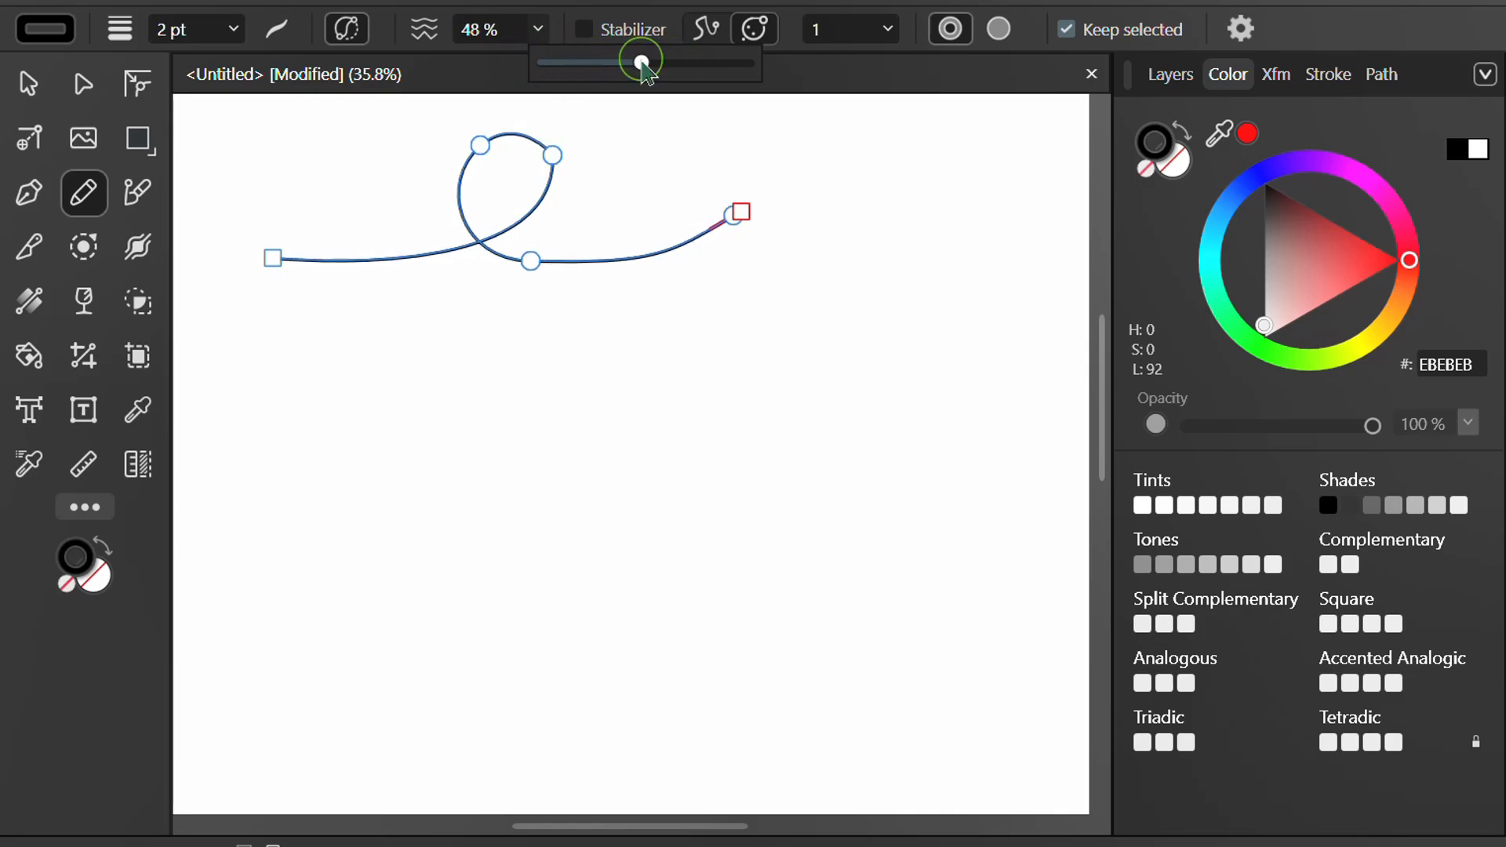
With sculpt mode on, redraw the middle of the freehand line so its loop hangs below the line.
{"action": "left_click", "coordinate": [347, 31]}
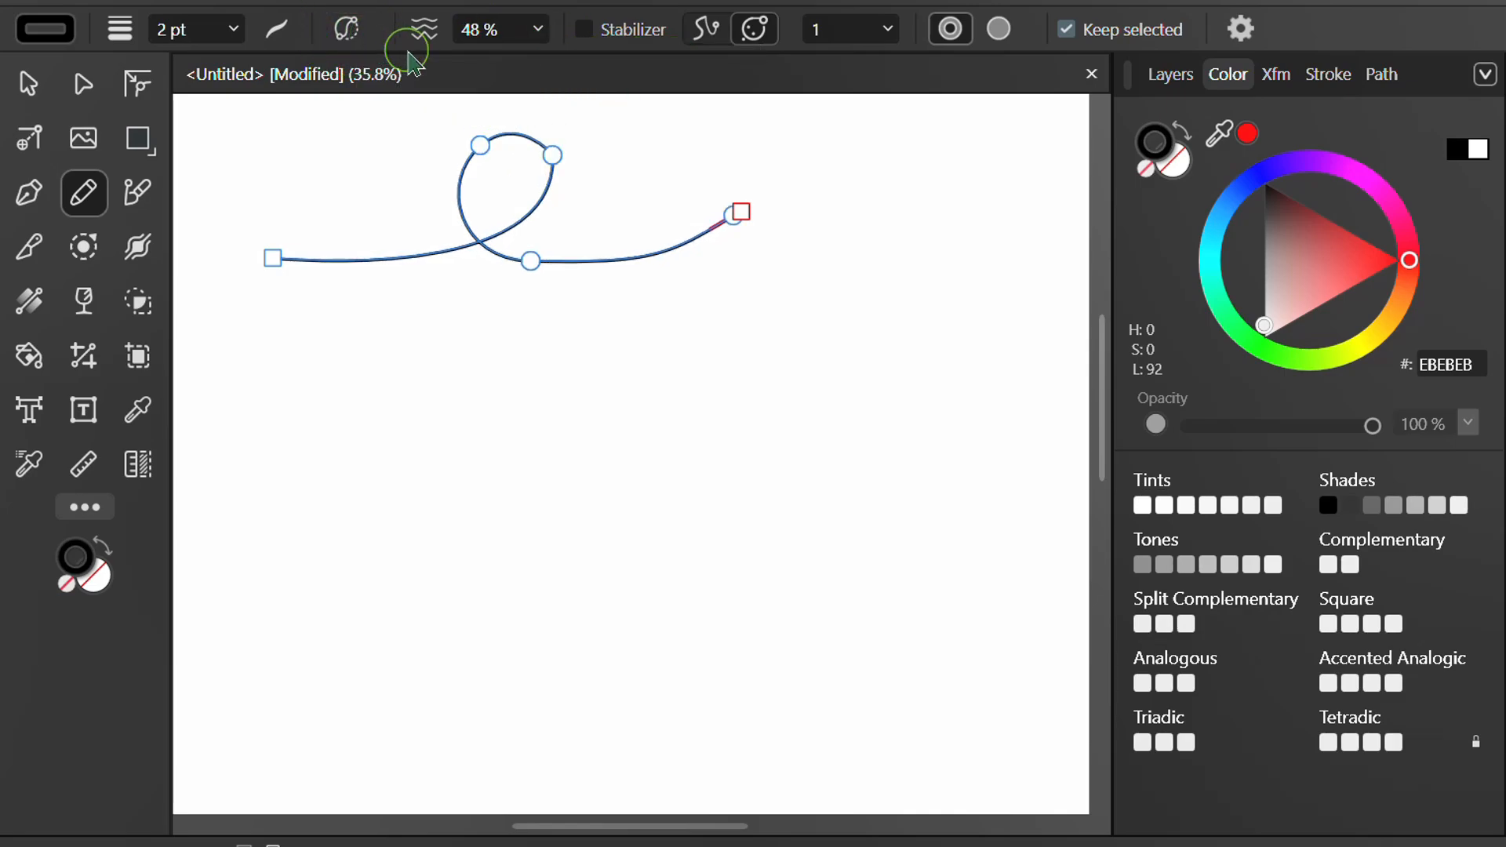
{"action": "left_click", "coordinate": [346, 29]}
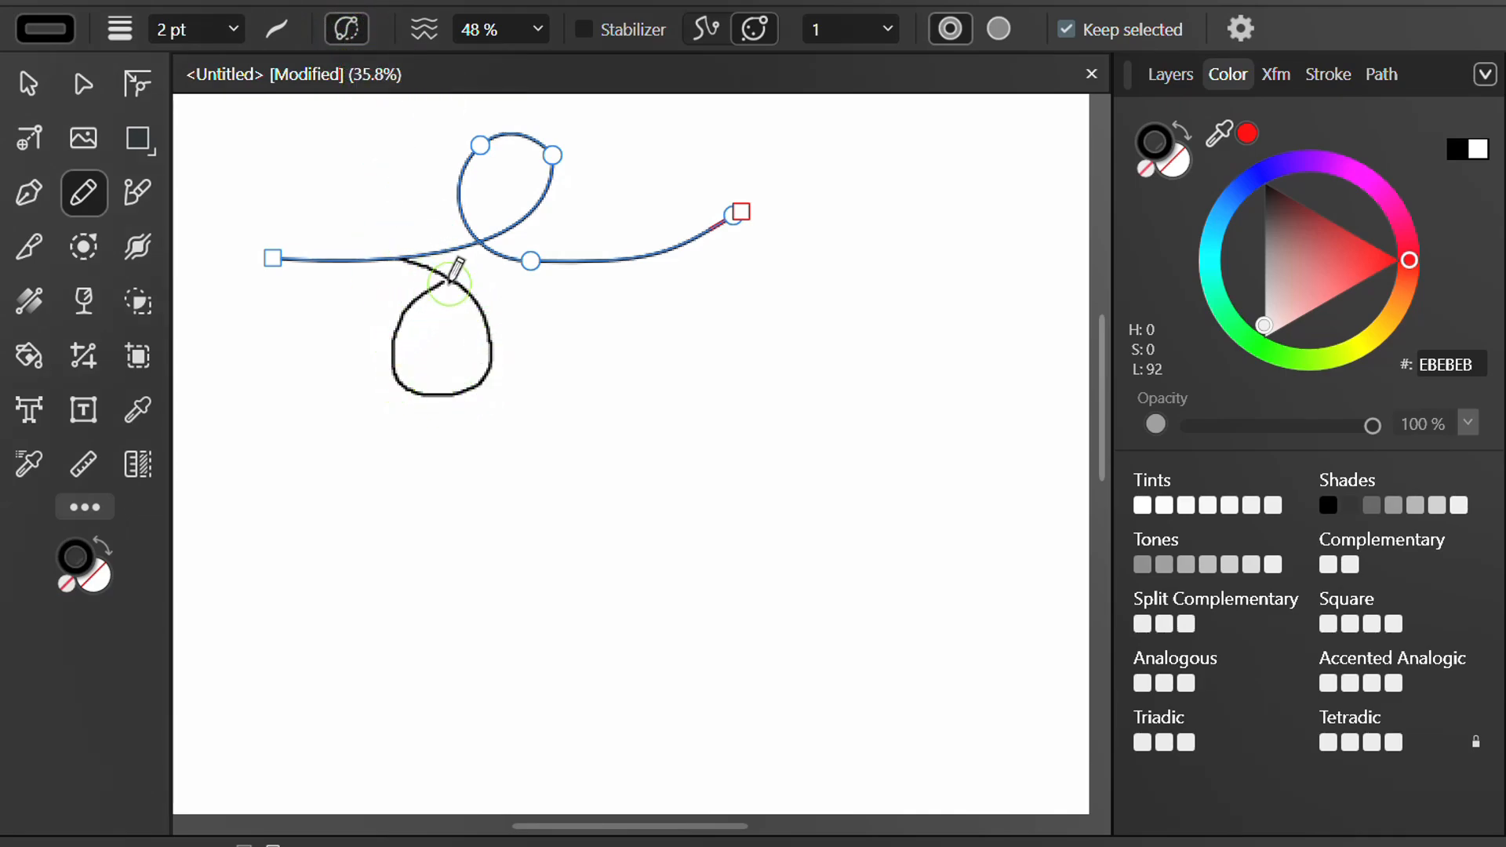
{"action": "left_click_drag", "start_coordinate": [518, 253], "coordinate": [527, 259]}
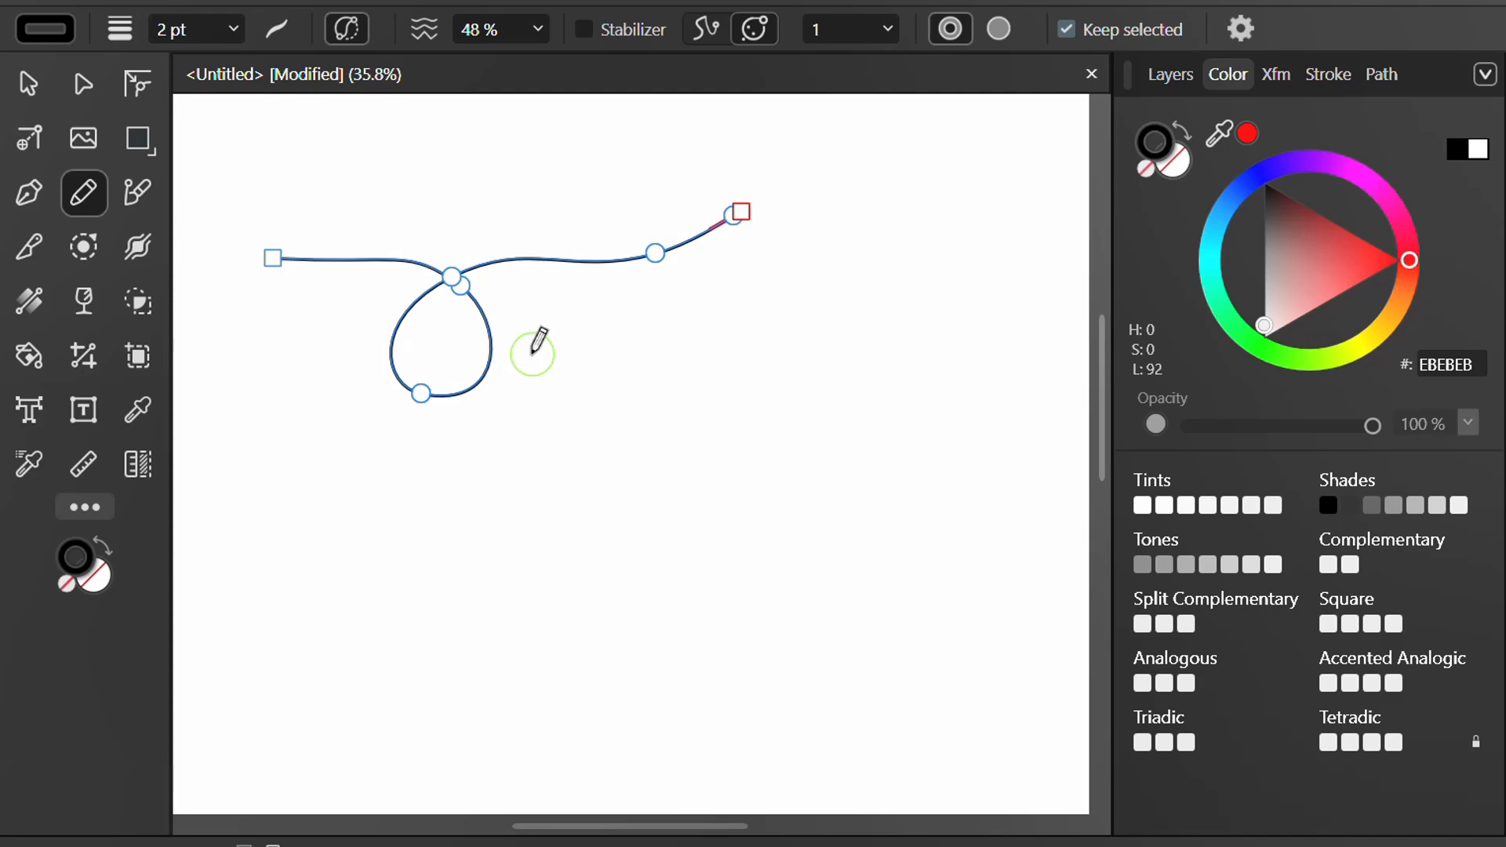
{"action": "scroll", "coordinate": [426, 284], "scroll_direction": "up", "scroll_amount": 2}
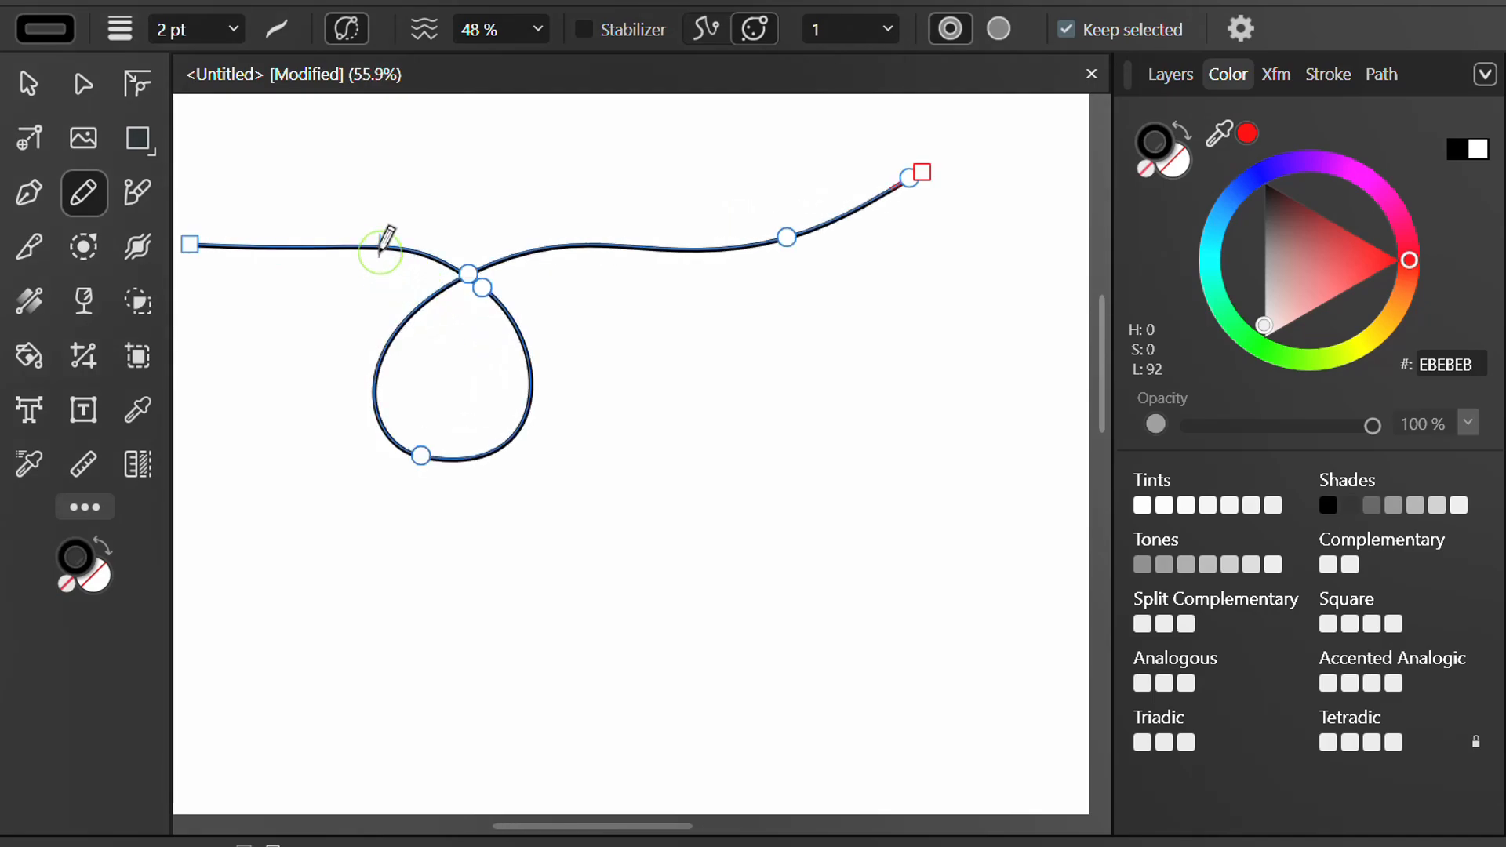
Redraw the line's middle section straight across to remove the hanging loop, and delete the line.
{"action": "left_click_drag", "start_coordinate": [380, 249], "coordinate": [569, 250]}
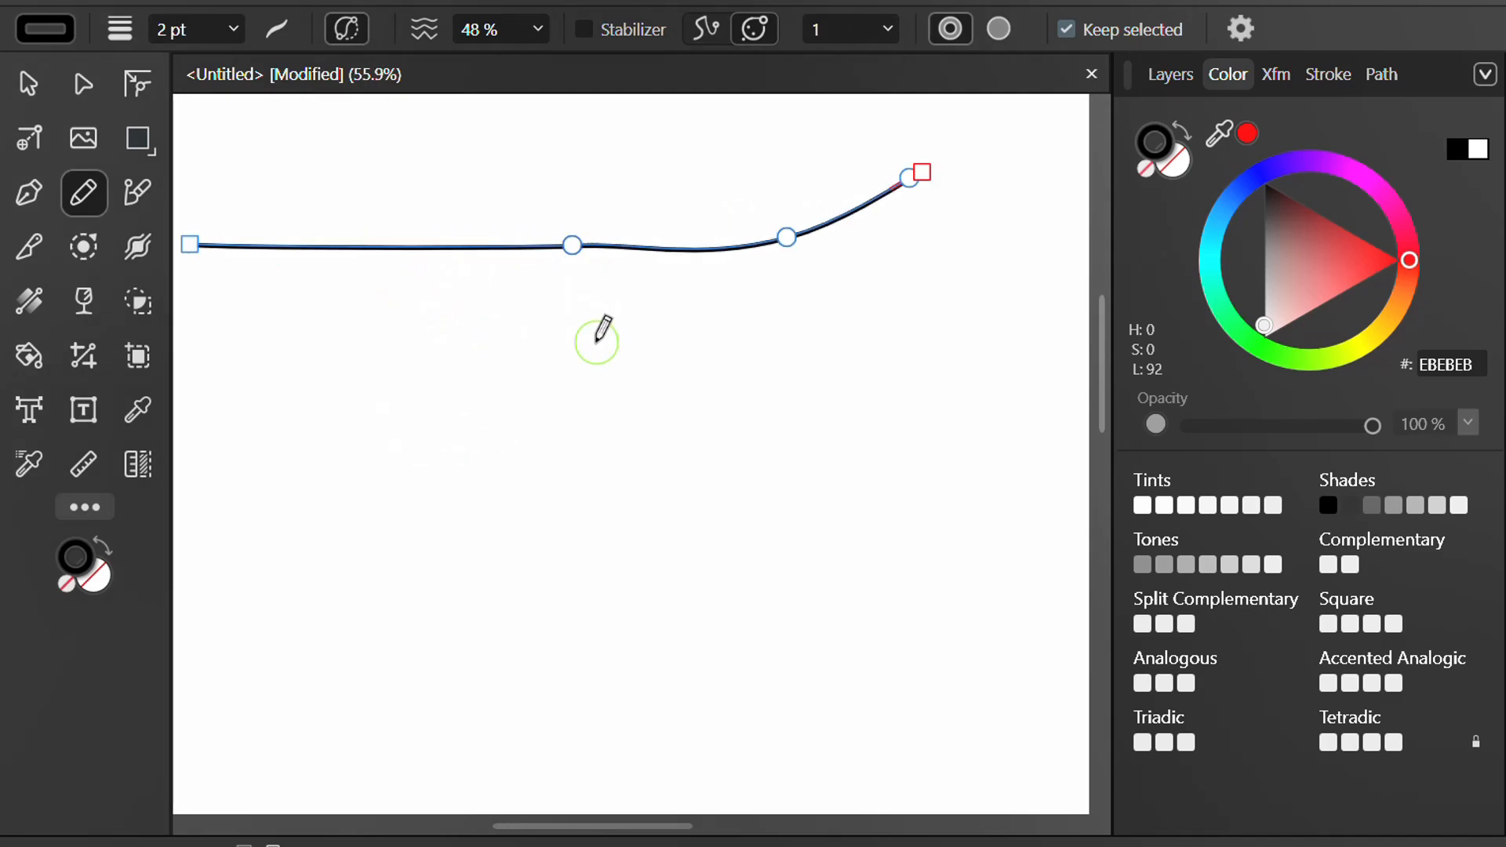
{"action": "key", "text": "Delete"}
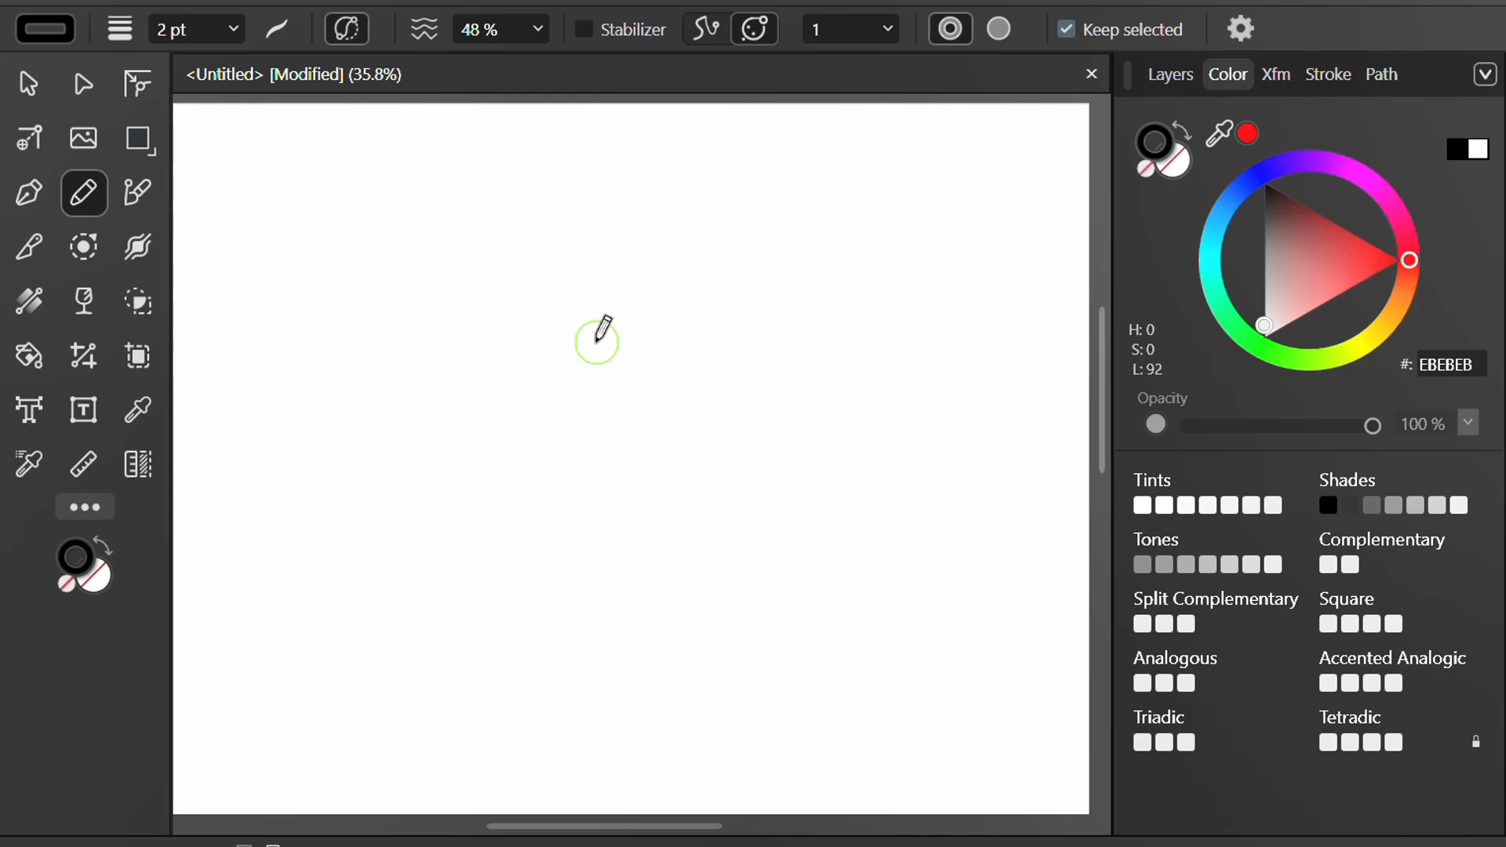
Enable the Stabilizer in Window mode with length 1 and draw a freehand line with an upward loop across the upper page.
{"action": "left_click", "coordinate": [583, 30]}
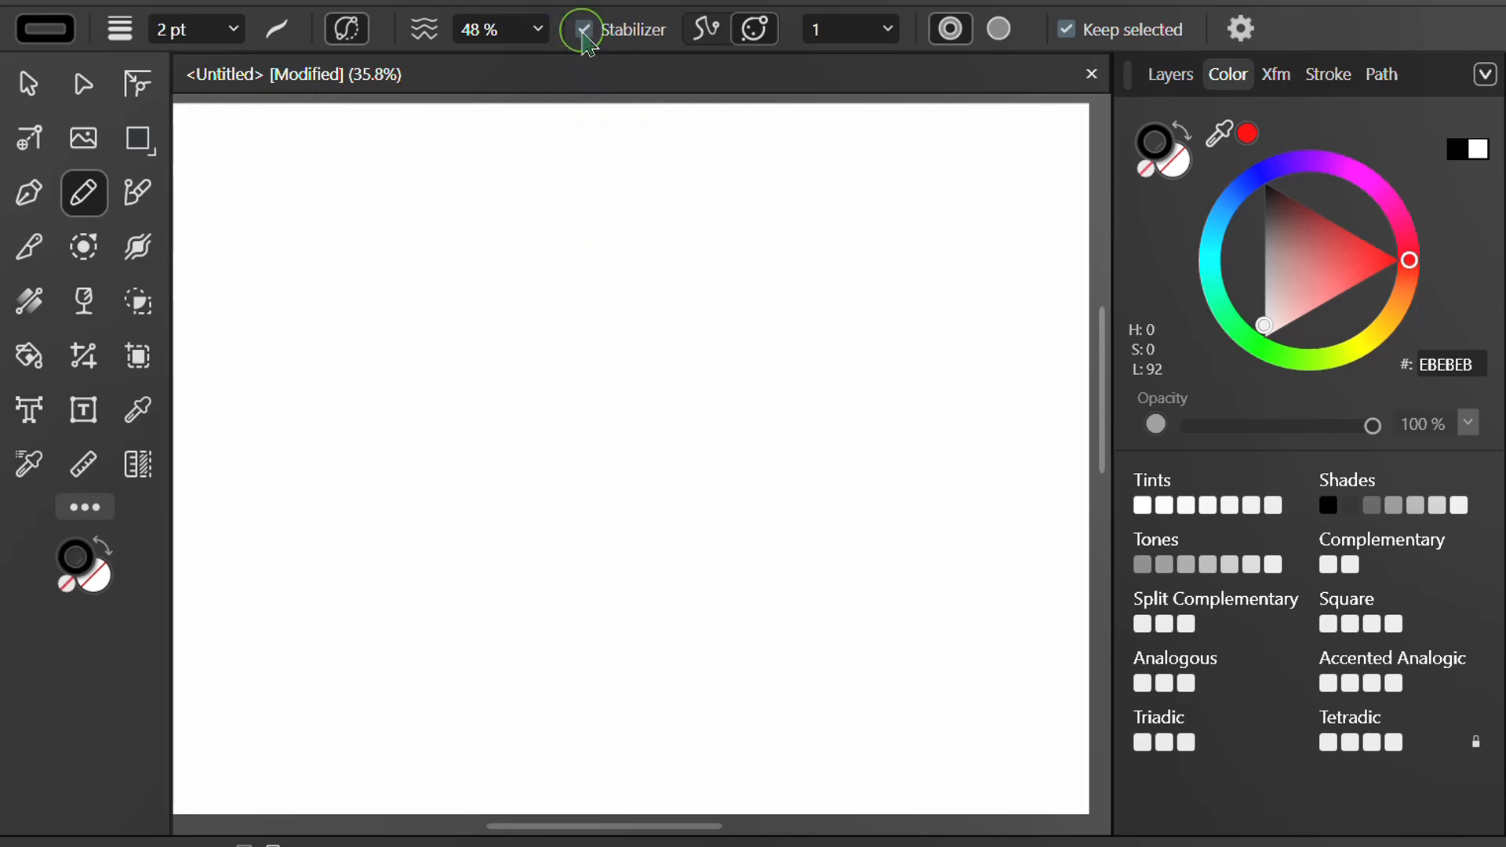
{"action": "left_click", "coordinate": [708, 38]}
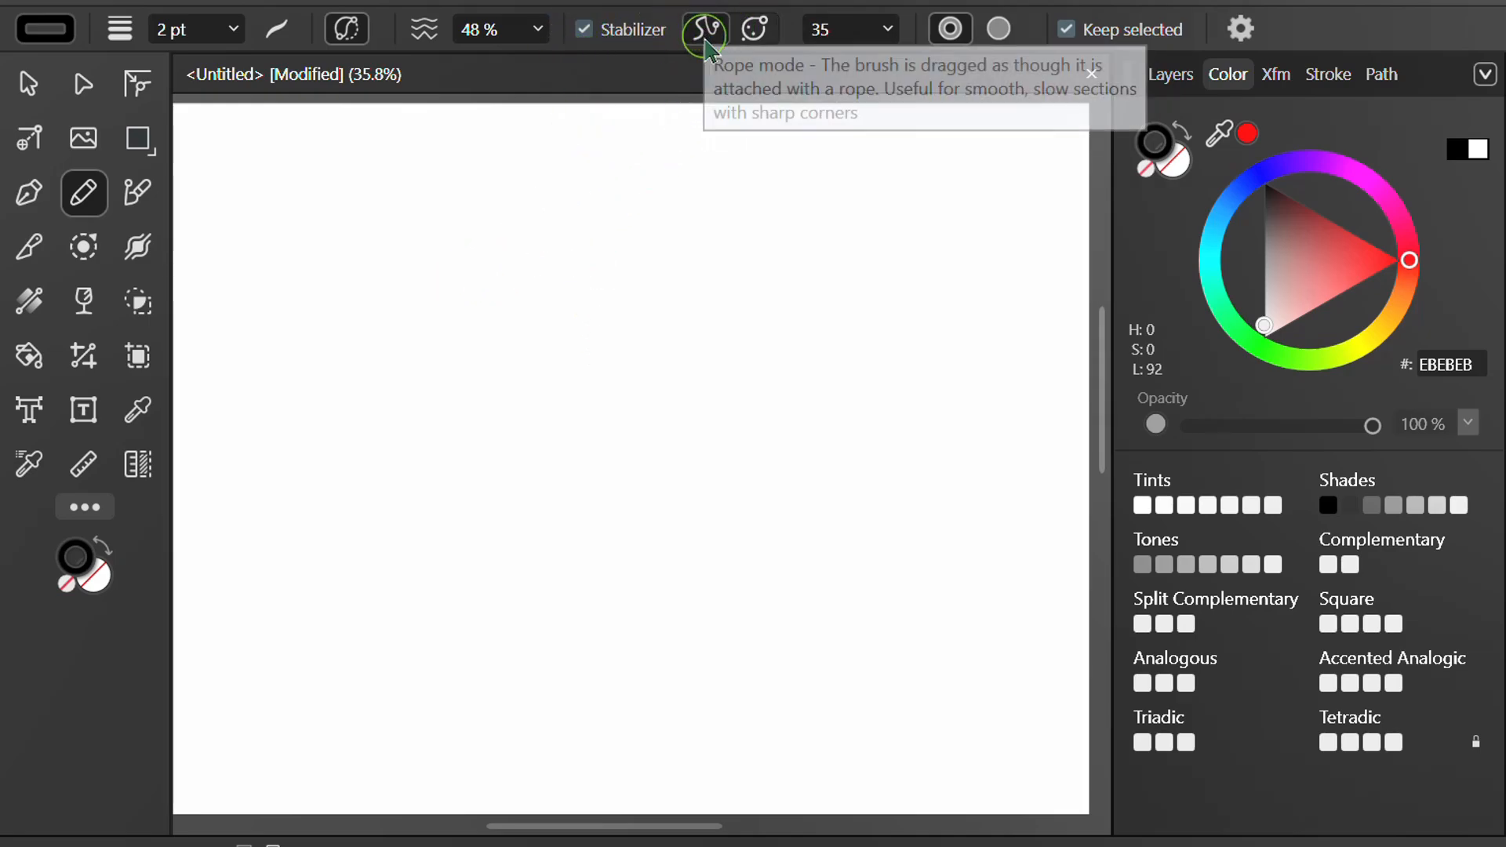
{"action": "left_click", "coordinate": [755, 32]}
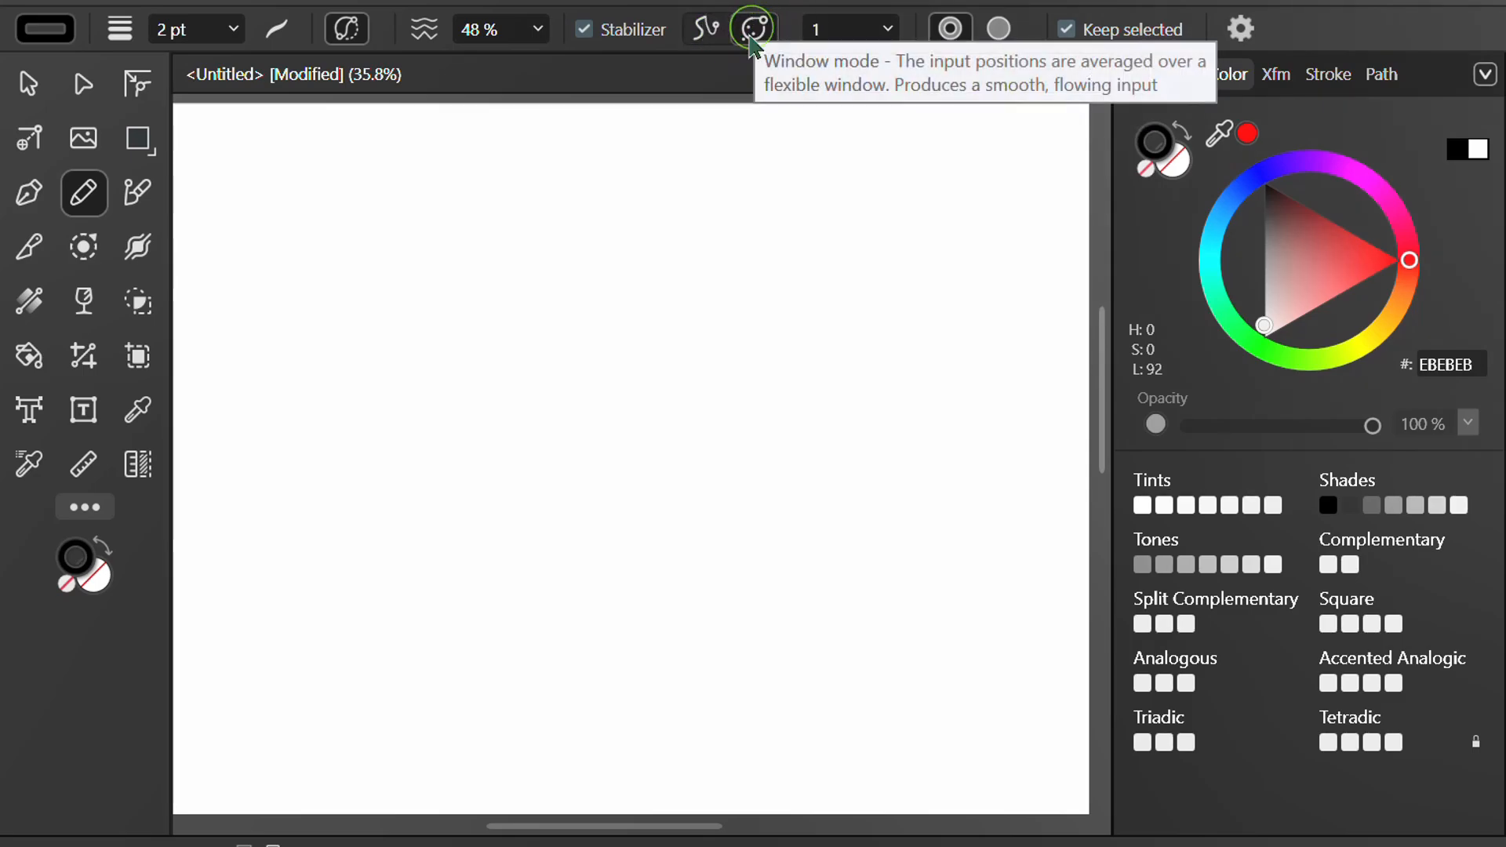
{"action": "mouse_move", "coordinate": [374, 266]}
{"action": "left_mouse_down"}
{"action": "mouse_move", "coordinate": [565, 230]}
{"action": "mouse_move", "coordinate": [626, 178]}
{"action": "mouse_move", "coordinate": [610, 150]}
{"action": "mouse_move", "coordinate": [570, 160]}
{"action": "mouse_move", "coordinate": [552, 186]}
{"action": "mouse_move", "coordinate": [559, 215]}
{"action": "mouse_move", "coordinate": [735, 276]}
{"action": "left_mouse_up"}
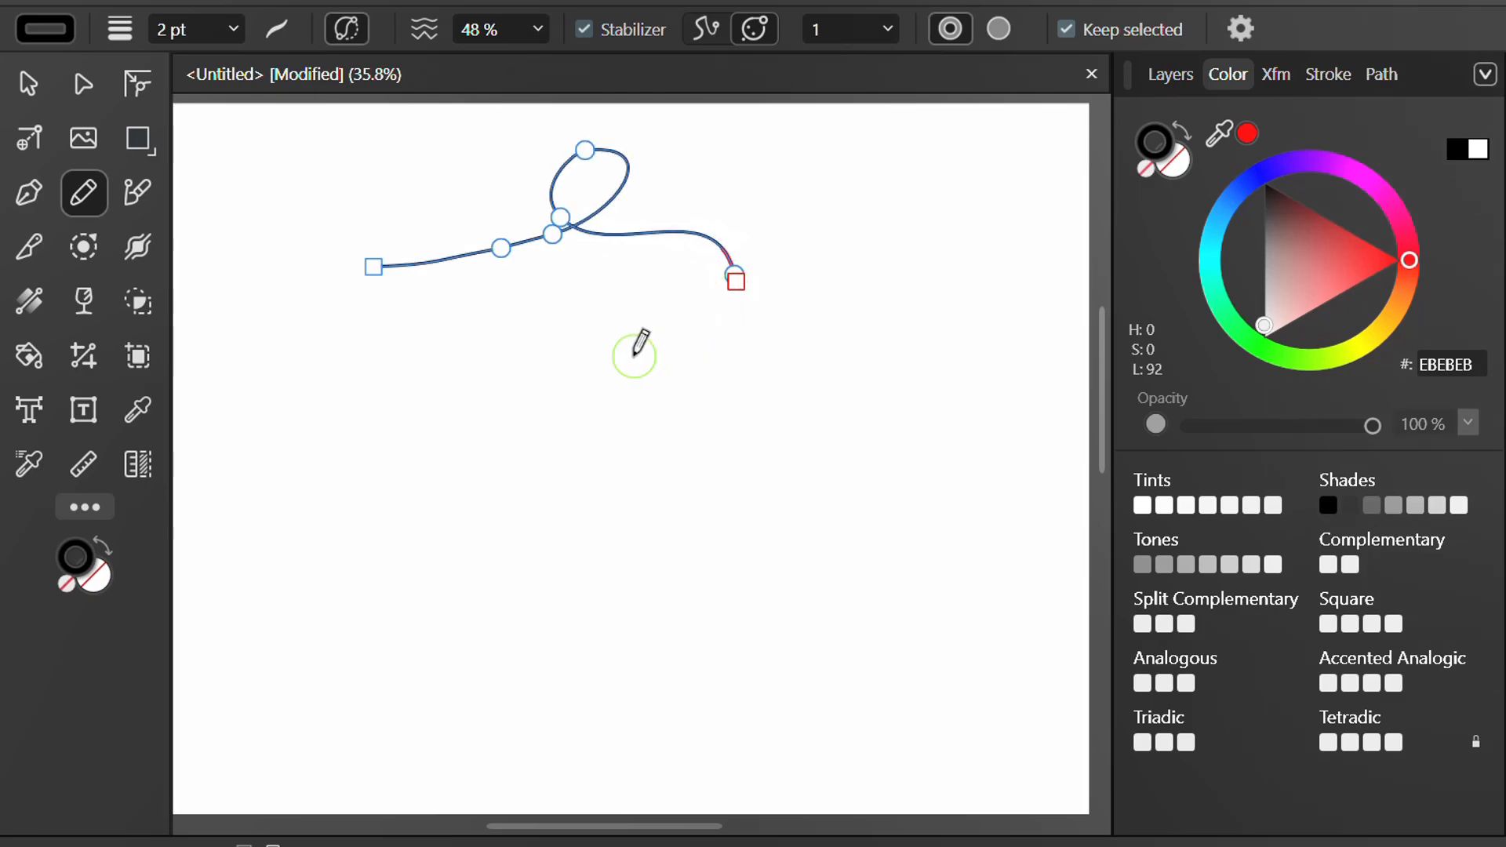
{"action": "scroll", "coordinate": [597, 284], "scroll_direction": "up", "scroll_amount": 1}
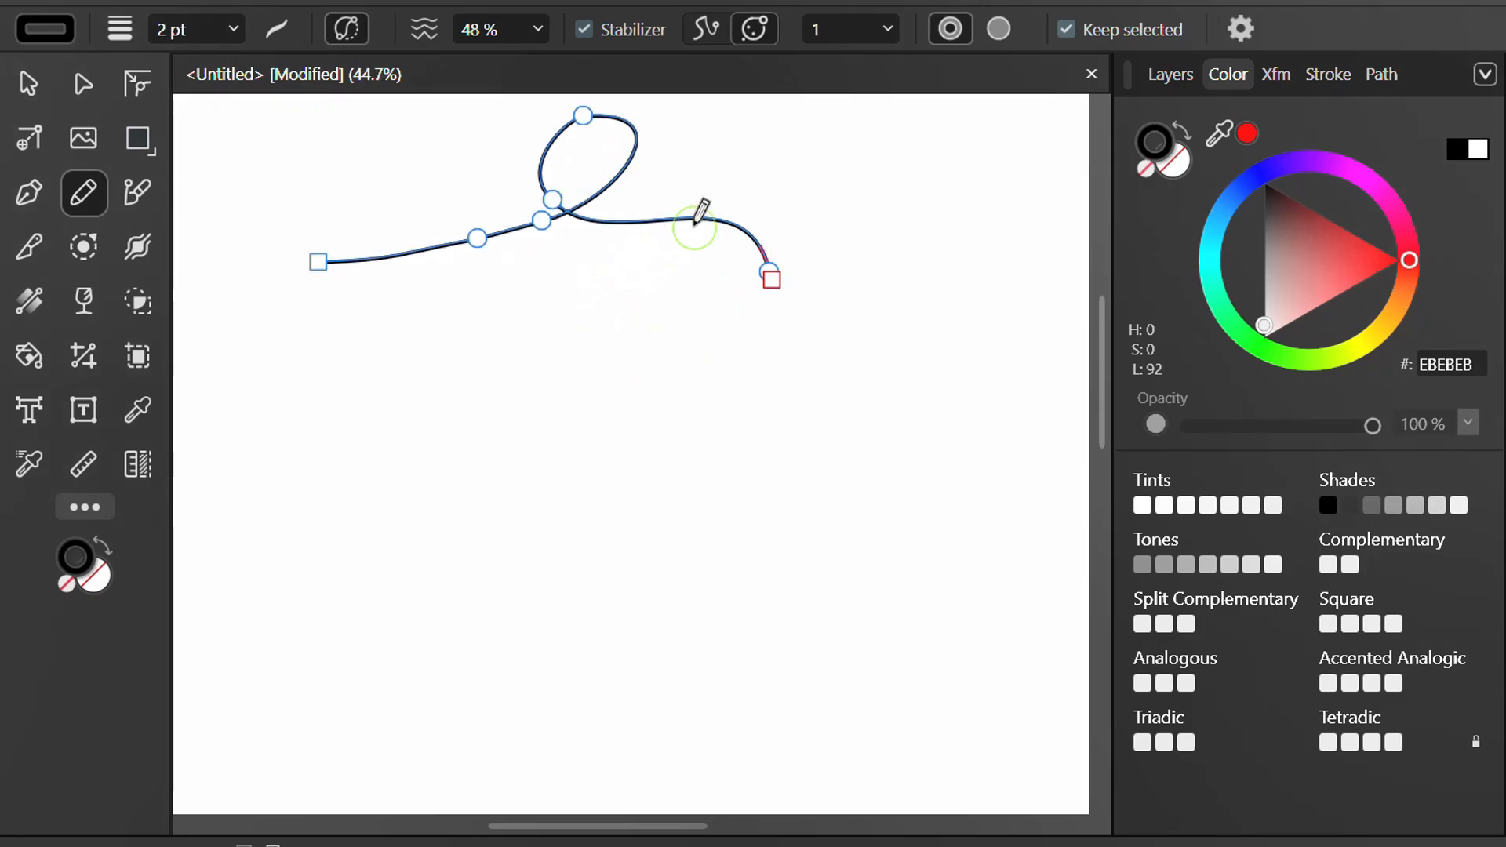
Set the stabilizer length to 128 and draw a second freehand line with one upper and one lower loop.
{"action": "left_click", "coordinate": [887, 31]}
{"action": "left_click_drag", "start_coordinate": [895, 63], "coordinate": [1106, 94]}
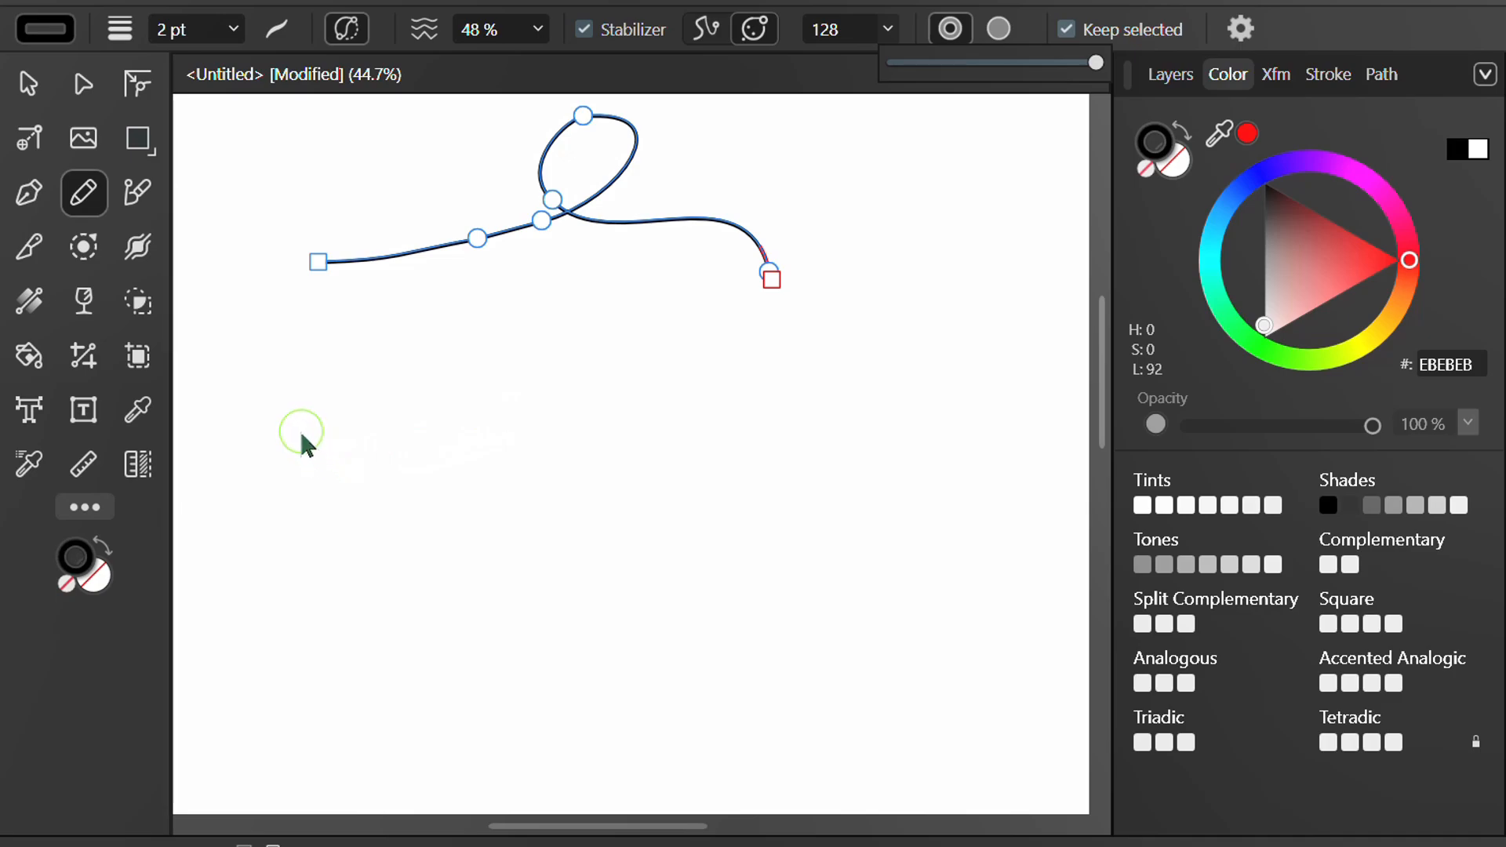
{"action": "mouse_move", "coordinate": [302, 434]}
{"action": "left_mouse_down"}
{"action": "mouse_move", "coordinate": [520, 392]}
{"action": "mouse_move", "coordinate": [639, 313]}
{"action": "mouse_move", "coordinate": [619, 276]}
{"action": "mouse_move", "coordinate": [468, 285]}
{"action": "mouse_move", "coordinate": [436, 308]}
{"action": "mouse_move", "coordinate": [423, 356]}
{"action": "mouse_move", "coordinate": [449, 381]}
{"action": "mouse_move", "coordinate": [722, 384]}
{"action": "mouse_move", "coordinate": [777, 461]}
{"action": "mouse_move", "coordinate": [735, 542]}
{"action": "mouse_move", "coordinate": [589, 544]}
{"action": "mouse_move", "coordinate": [583, 434]}
{"action": "mouse_move", "coordinate": [688, 367]}
{"action": "mouse_move", "coordinate": [764, 345]}
{"action": "mouse_move", "coordinate": [885, 226]}
{"action": "mouse_move", "coordinate": [879, 179]}
{"action": "left_mouse_up"}
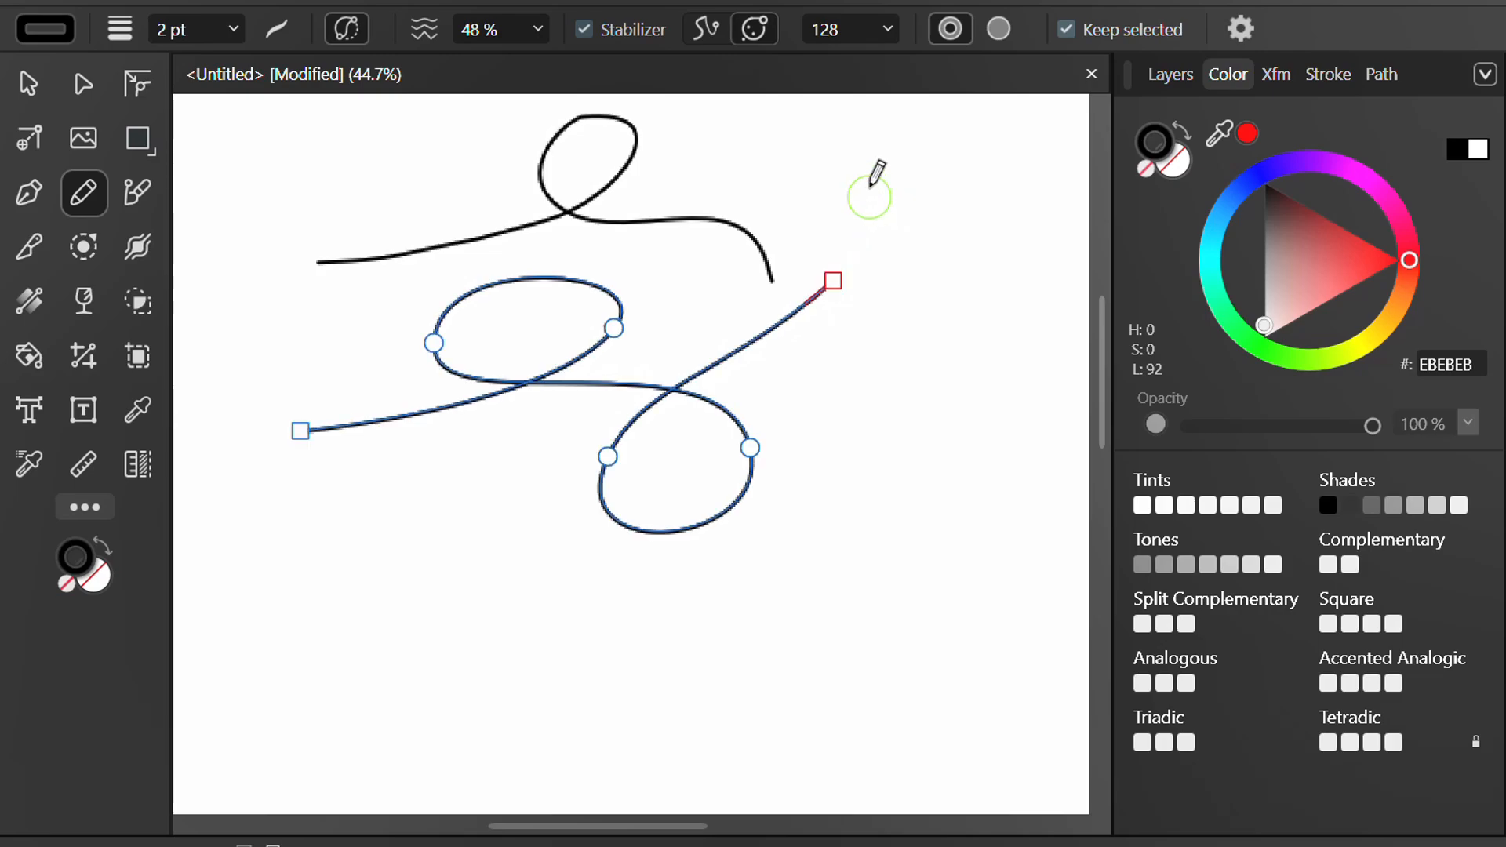
Set the stabilizer length to 17 and draw a third double-loop freehand line beneath the others.
{"action": "left_click", "coordinate": [888, 29]}
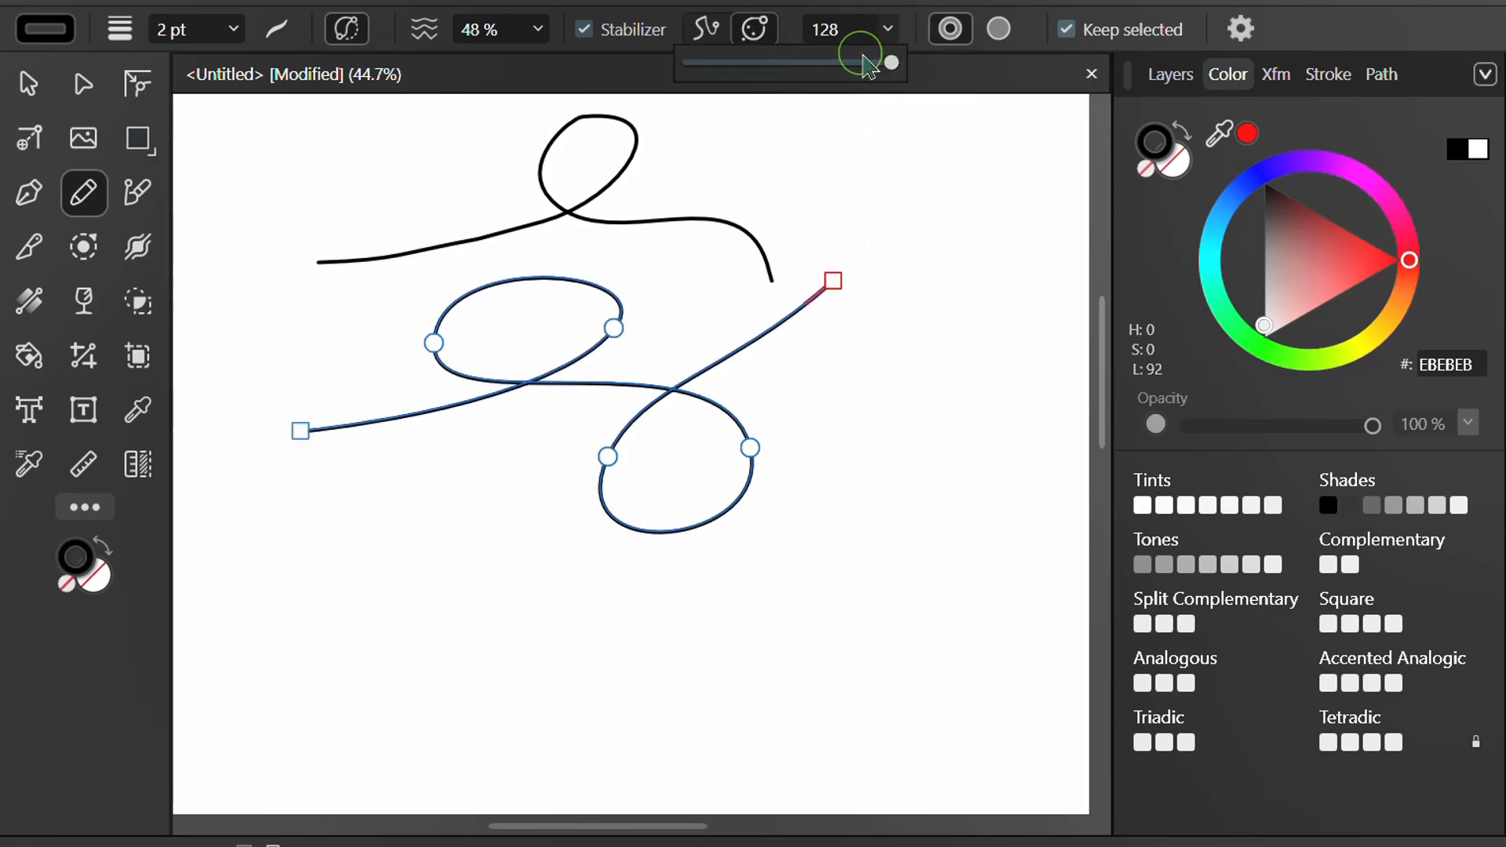
{"action": "left_click", "coordinate": [715, 62]}
{"action": "mouse_move", "coordinate": [361, 586]}
{"action": "left_mouse_down"}
{"action": "mouse_move", "coordinate": [481, 556]}
{"action": "mouse_move", "coordinate": [574, 455]}
{"action": "mouse_move", "coordinate": [542, 430]}
{"action": "mouse_move", "coordinate": [499, 482]}
{"action": "mouse_move", "coordinate": [645, 602]}
{"action": "mouse_move", "coordinate": [573, 656]}
{"action": "mouse_move", "coordinate": [570, 579]}
{"action": "mouse_move", "coordinate": [742, 490]}
{"action": "mouse_move", "coordinate": [875, 333]}
{"action": "left_mouse_up"}
Select all three freehand lines with the Move Tool and delete them.
{"action": "key", "text": "v"}
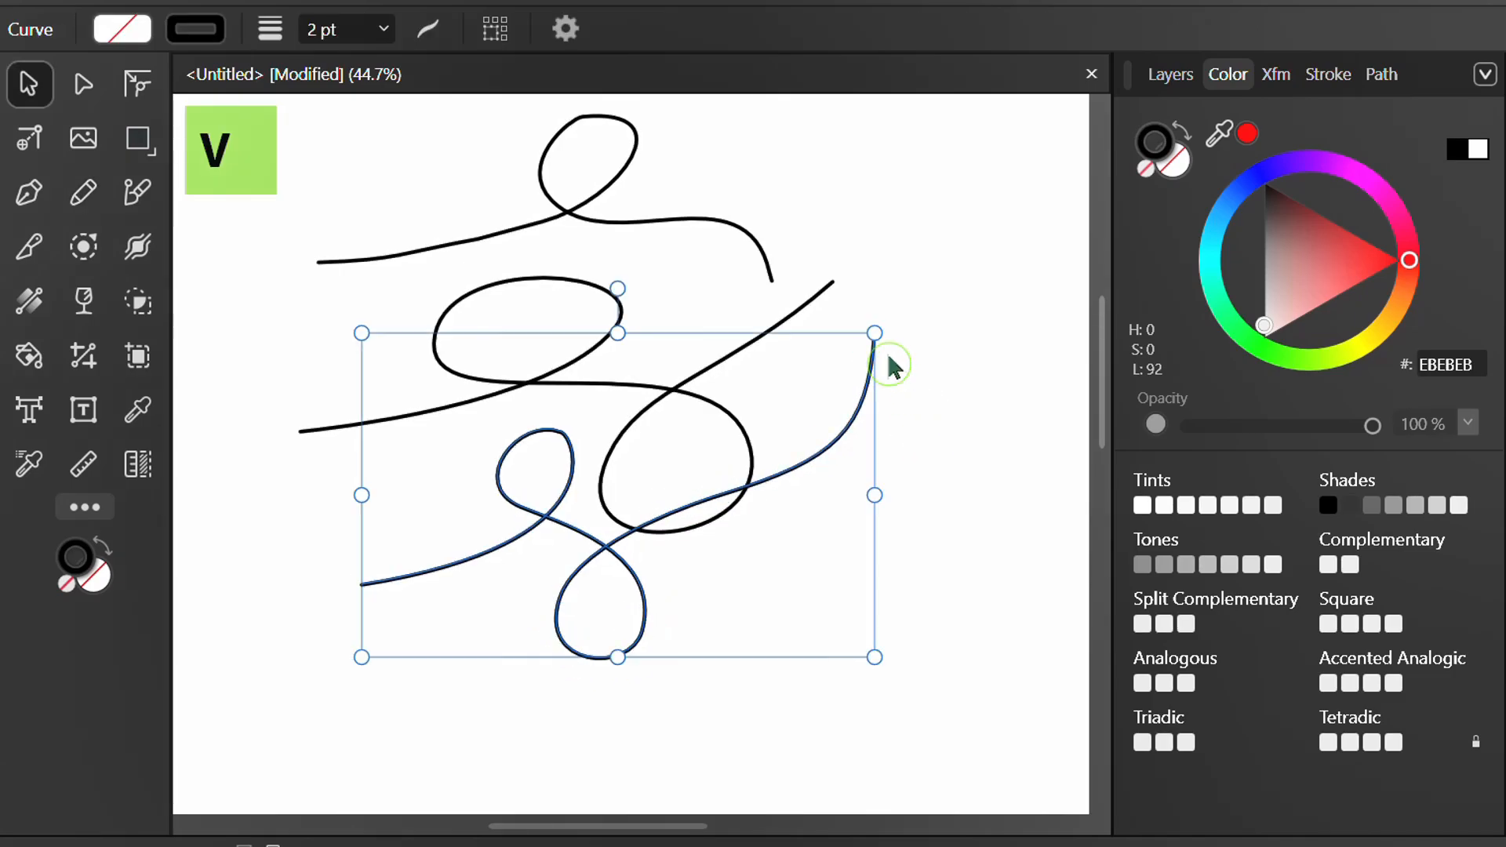
{"action": "left_click_drag", "start_coordinate": [855, 157], "coordinate": [494, 553]}
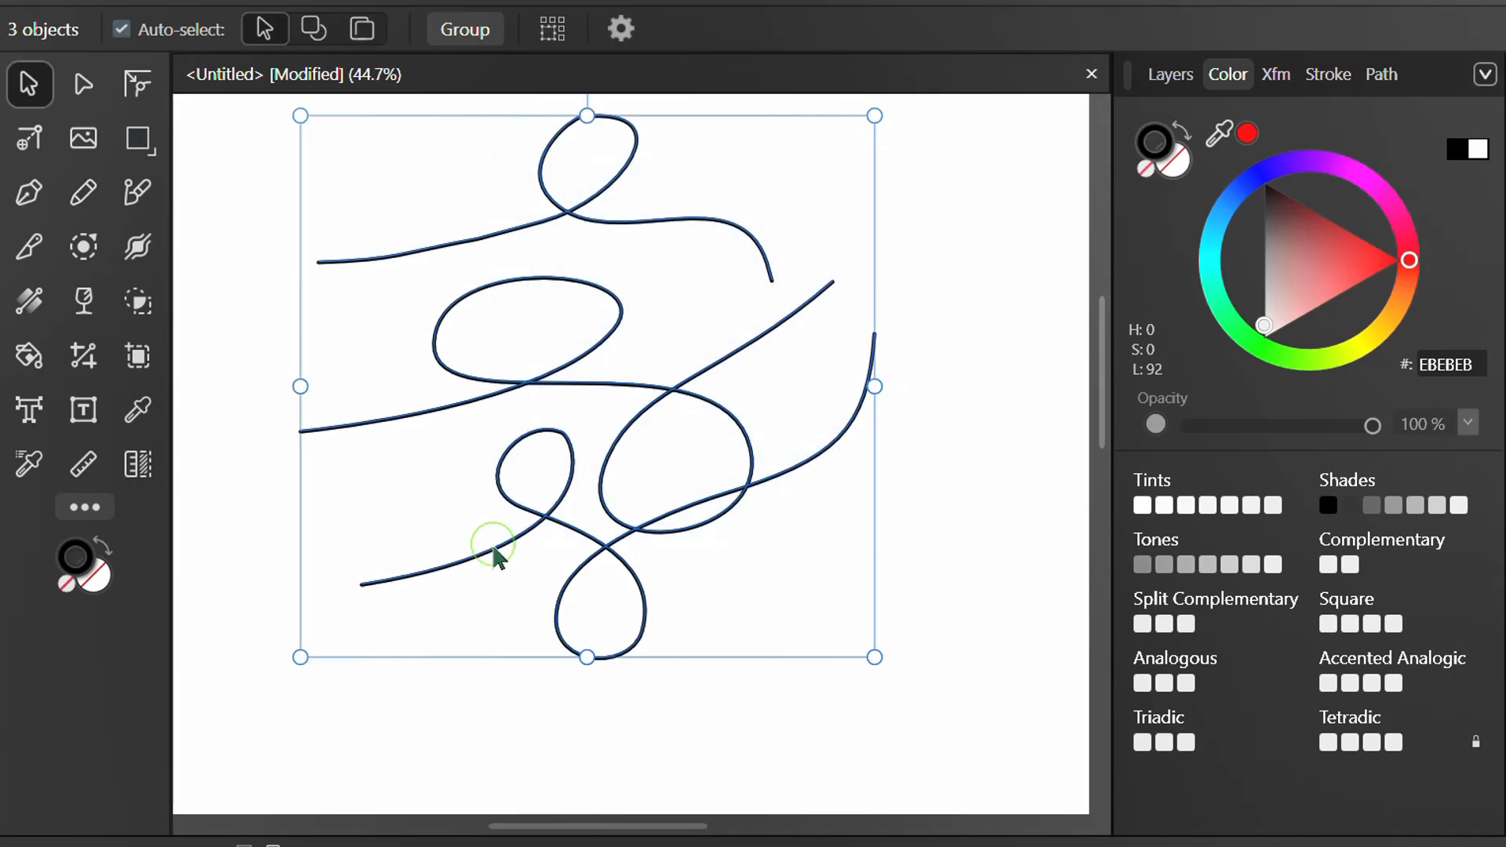
{"action": "key", "text": "Delete"}
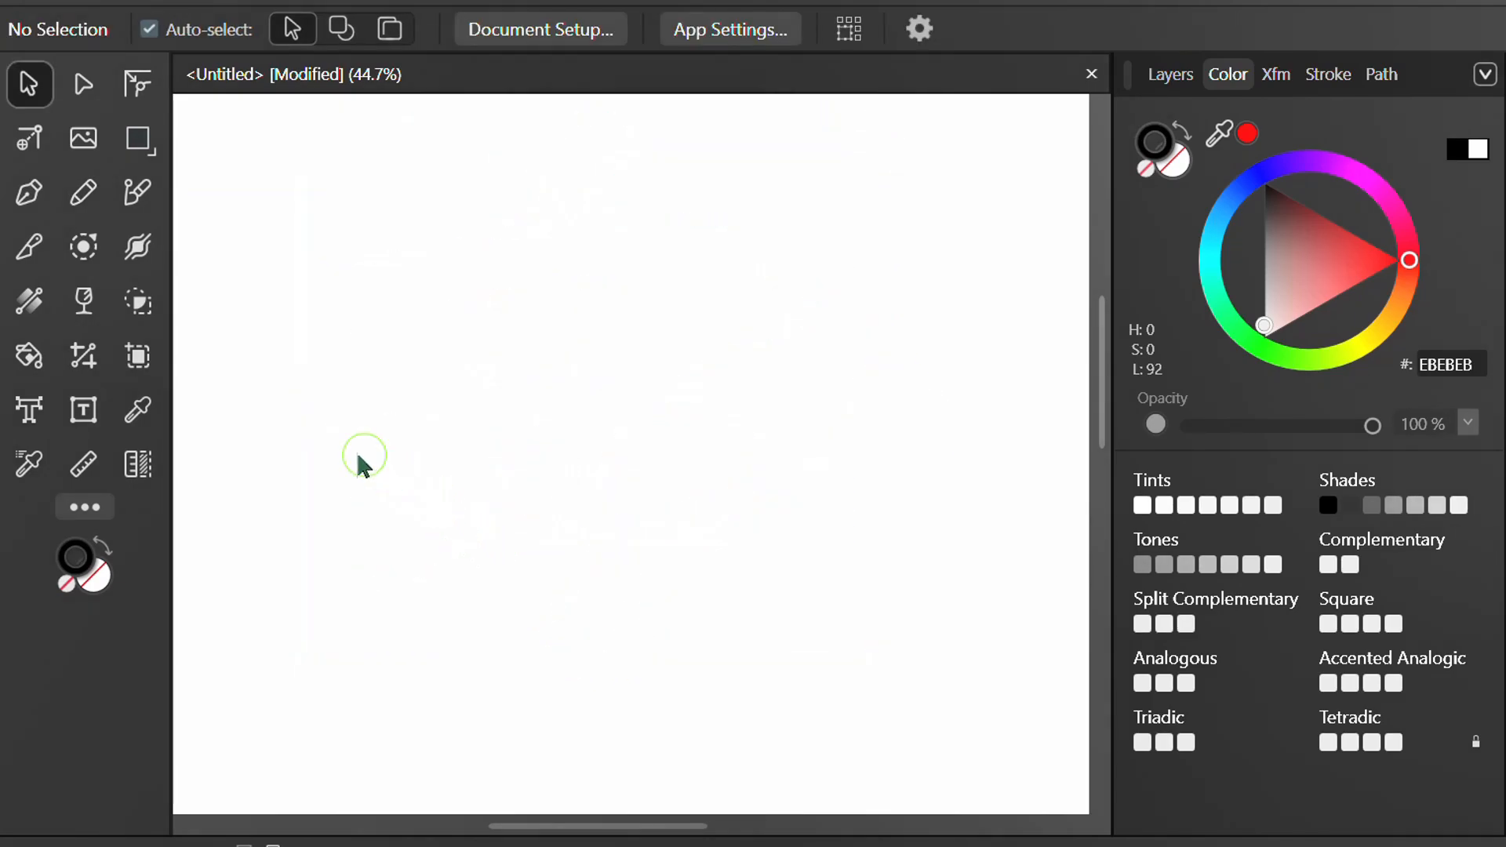
With the Pencil Tool's auto close off, draw a rounded shape that ends just short of its starting point.
{"action": "left_click", "coordinate": [83, 192]}
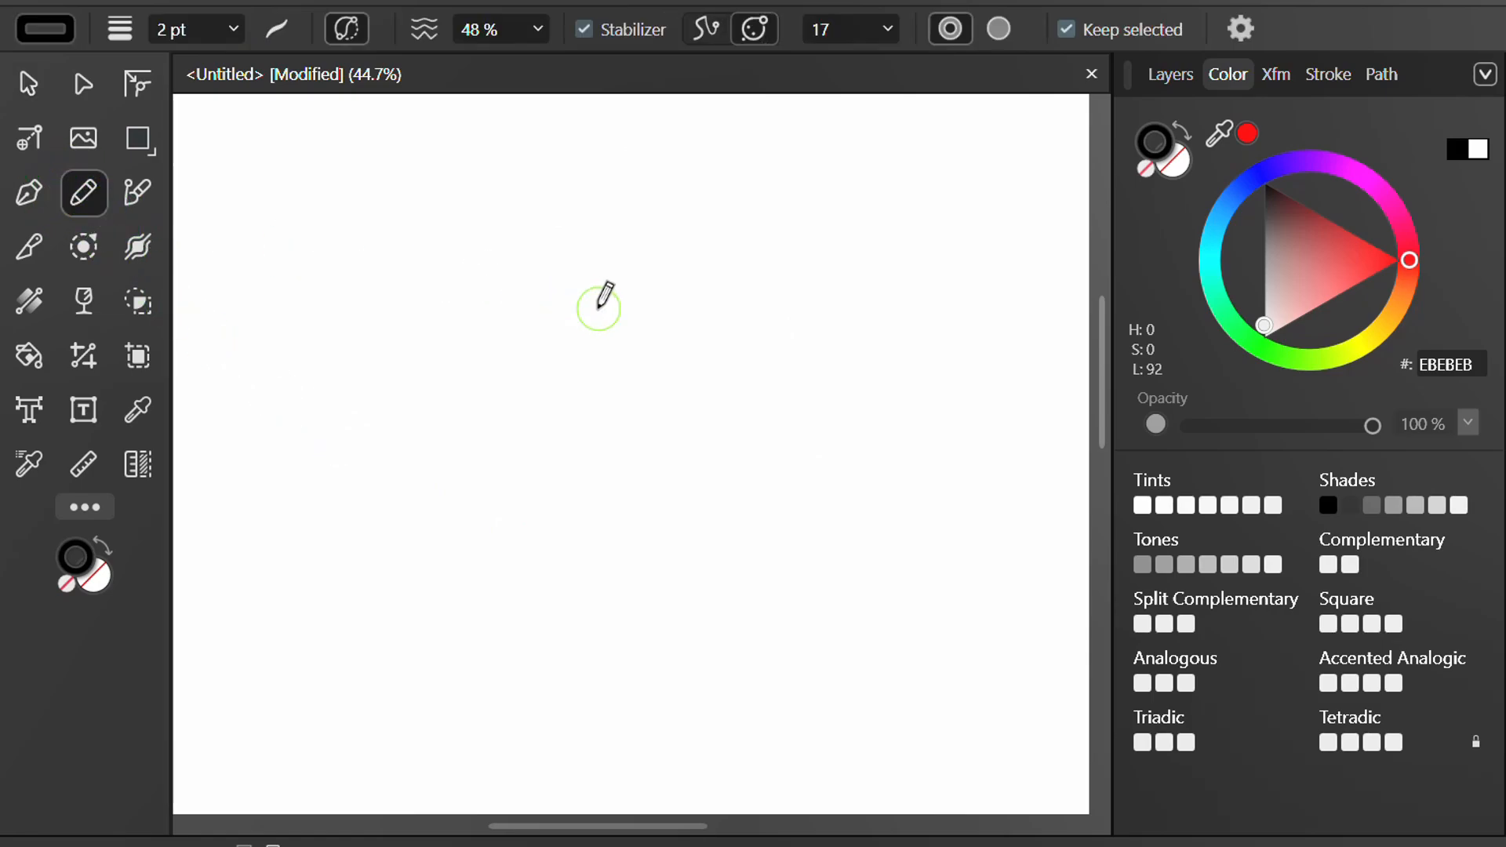
{"action": "left_click", "coordinate": [1240, 29]}
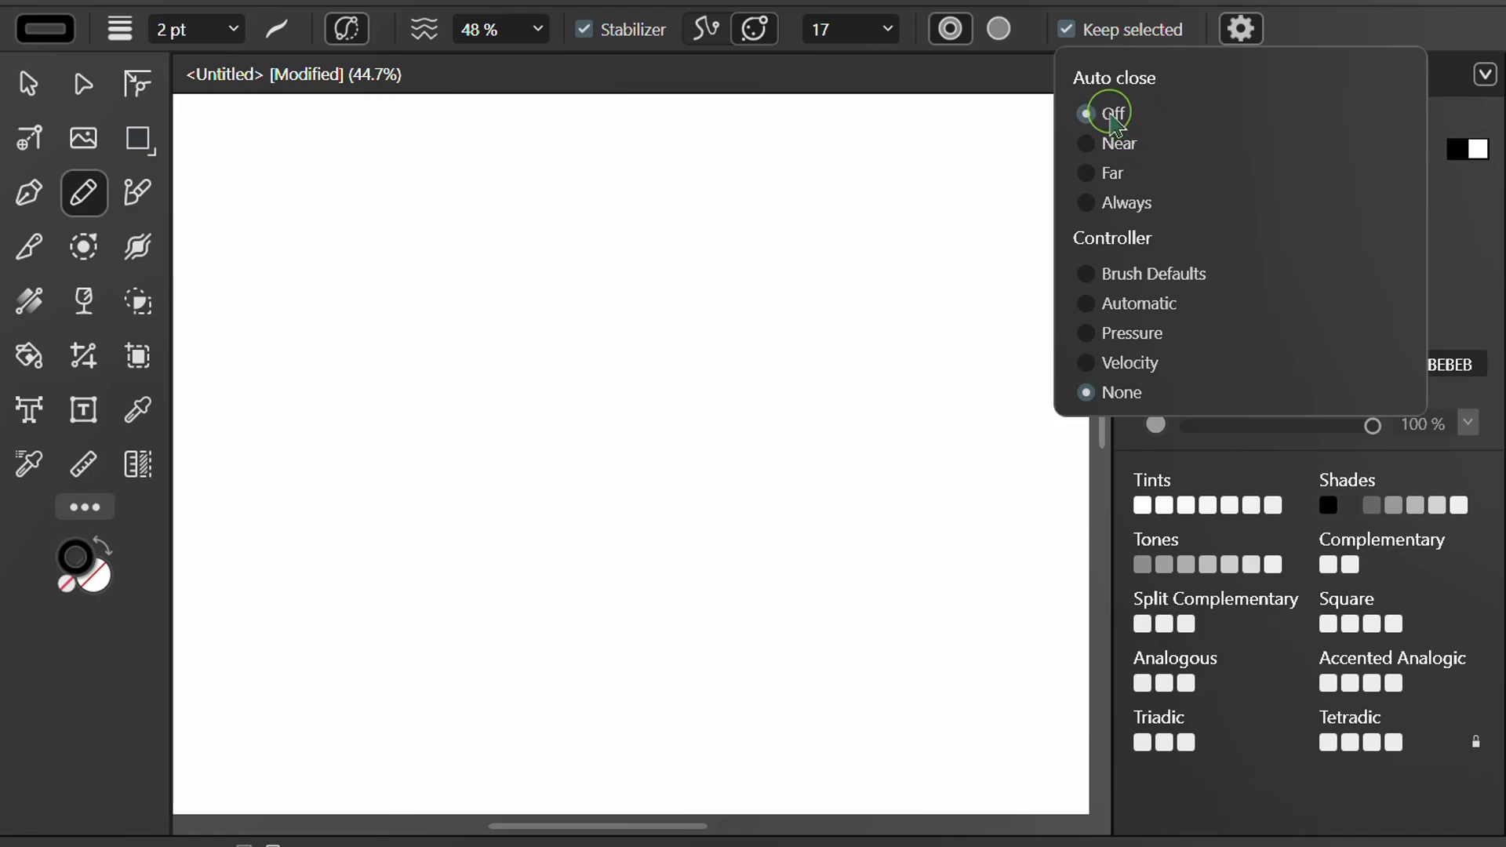
{"action": "mouse_move", "coordinate": [563, 234]}
{"action": "left_mouse_down"}
{"action": "mouse_move", "coordinate": [648, 226]}
{"action": "mouse_move", "coordinate": [698, 271]}
{"action": "mouse_move", "coordinate": [676, 354]}
{"action": "mouse_move", "coordinate": [594, 365]}
{"action": "mouse_move", "coordinate": [528, 324]}
{"action": "mouse_move", "coordinate": [531, 224]}
{"action": "left_mouse_up"}
{"action": "scroll", "coordinate": [541, 224], "scroll_direction": "up", "scroll_amount": 6}
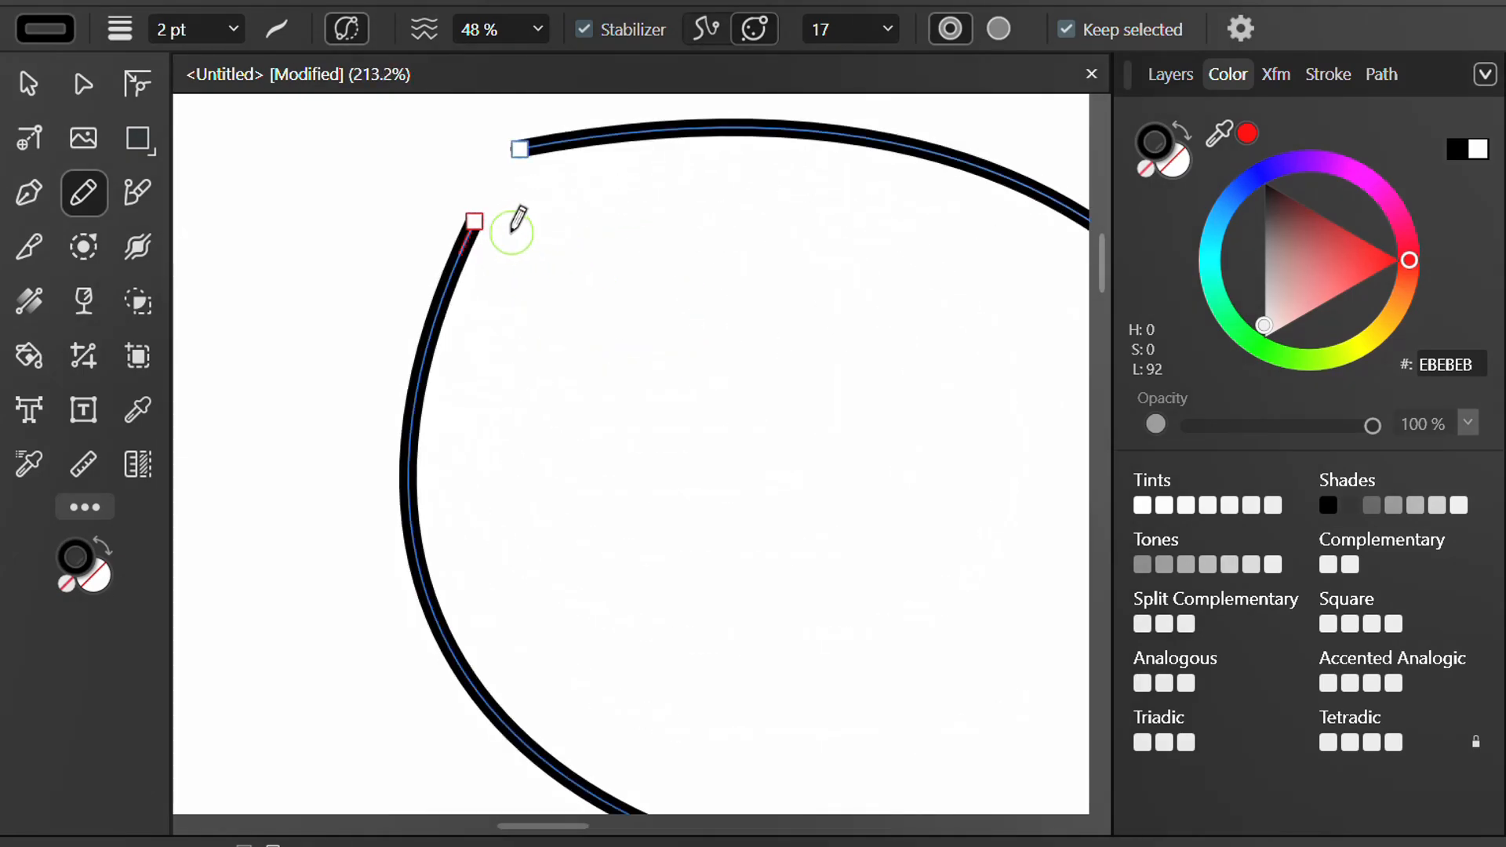
{"action": "scroll", "coordinate": [515, 227], "scroll_direction": "down", "scroll_amount": 9}
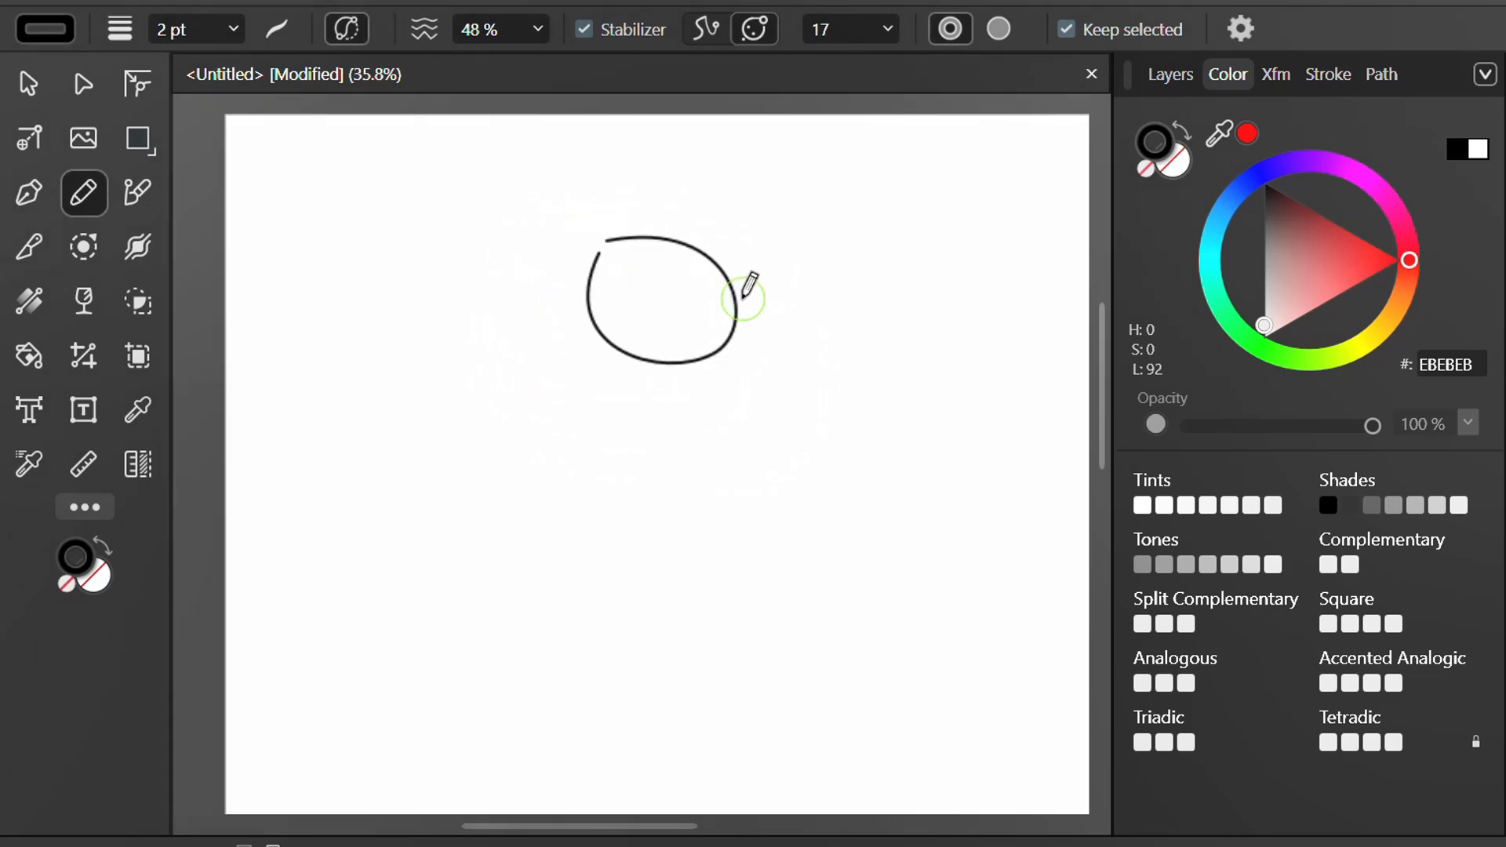
{"action": "scroll", "coordinate": [910, 248], "scroll_direction": "up", "scroll_amount": 4}
Set the Pencil Tool's auto close to Near, draw a second rounded shape beside the open one, and deselect it.
{"action": "left_click", "coordinate": [1240, 30]}
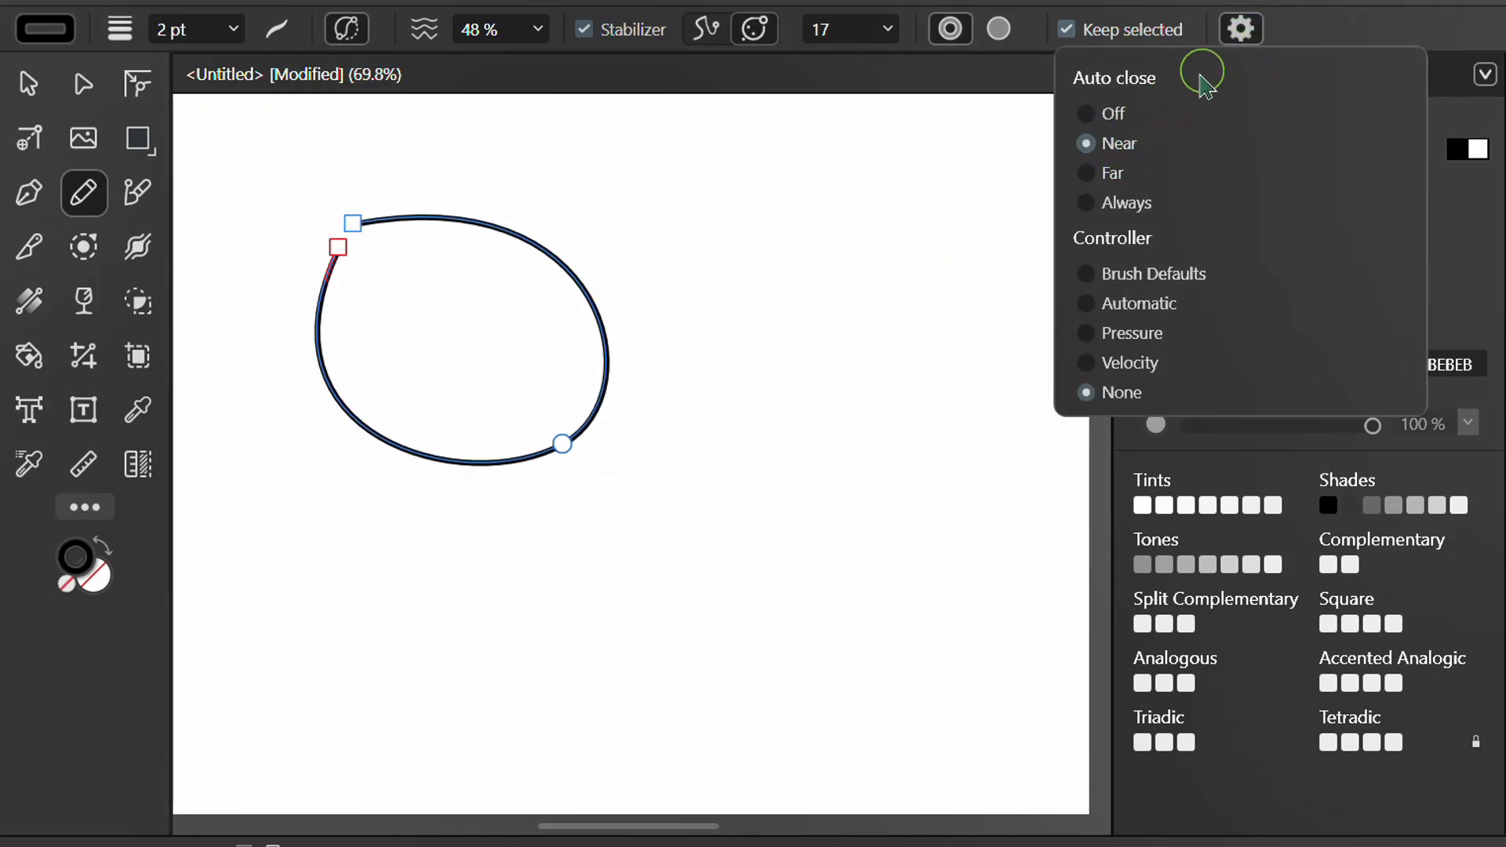
{"action": "left_click", "coordinate": [1244, 29]}
{"action": "mouse_move", "coordinate": [735, 208]}
{"action": "left_mouse_down"}
{"action": "mouse_move", "coordinate": [848, 202]}
{"action": "mouse_move", "coordinate": [913, 266]}
{"action": "mouse_move", "coordinate": [922, 336]}
{"action": "mouse_move", "coordinate": [839, 405]}
{"action": "mouse_move", "coordinate": [741, 396]}
{"action": "mouse_move", "coordinate": [707, 344]}
{"action": "mouse_move", "coordinate": [730, 210]}
{"action": "left_mouse_up"}
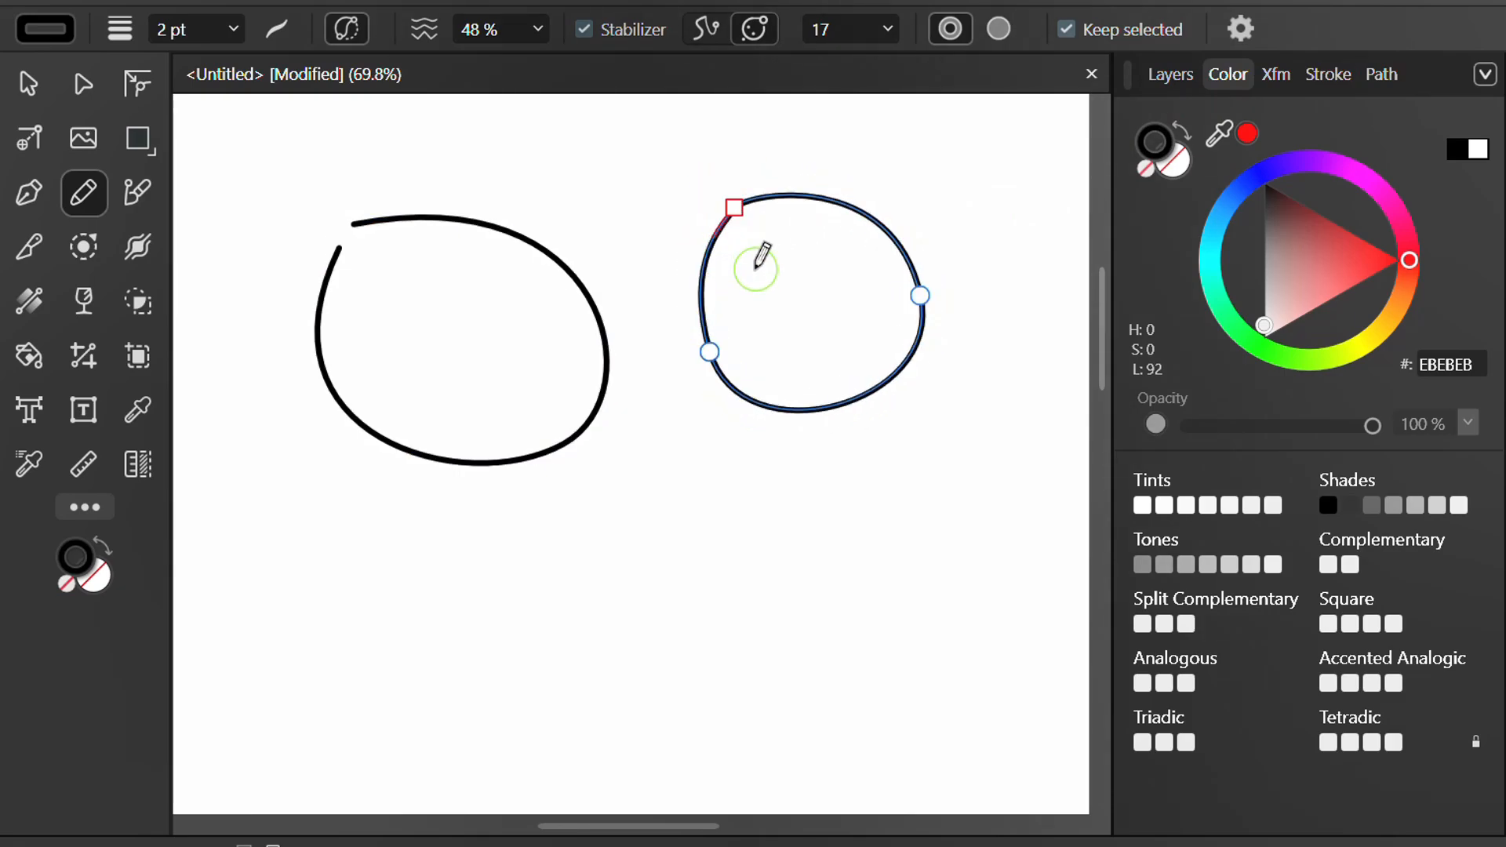
{"action": "key", "text": "v"}
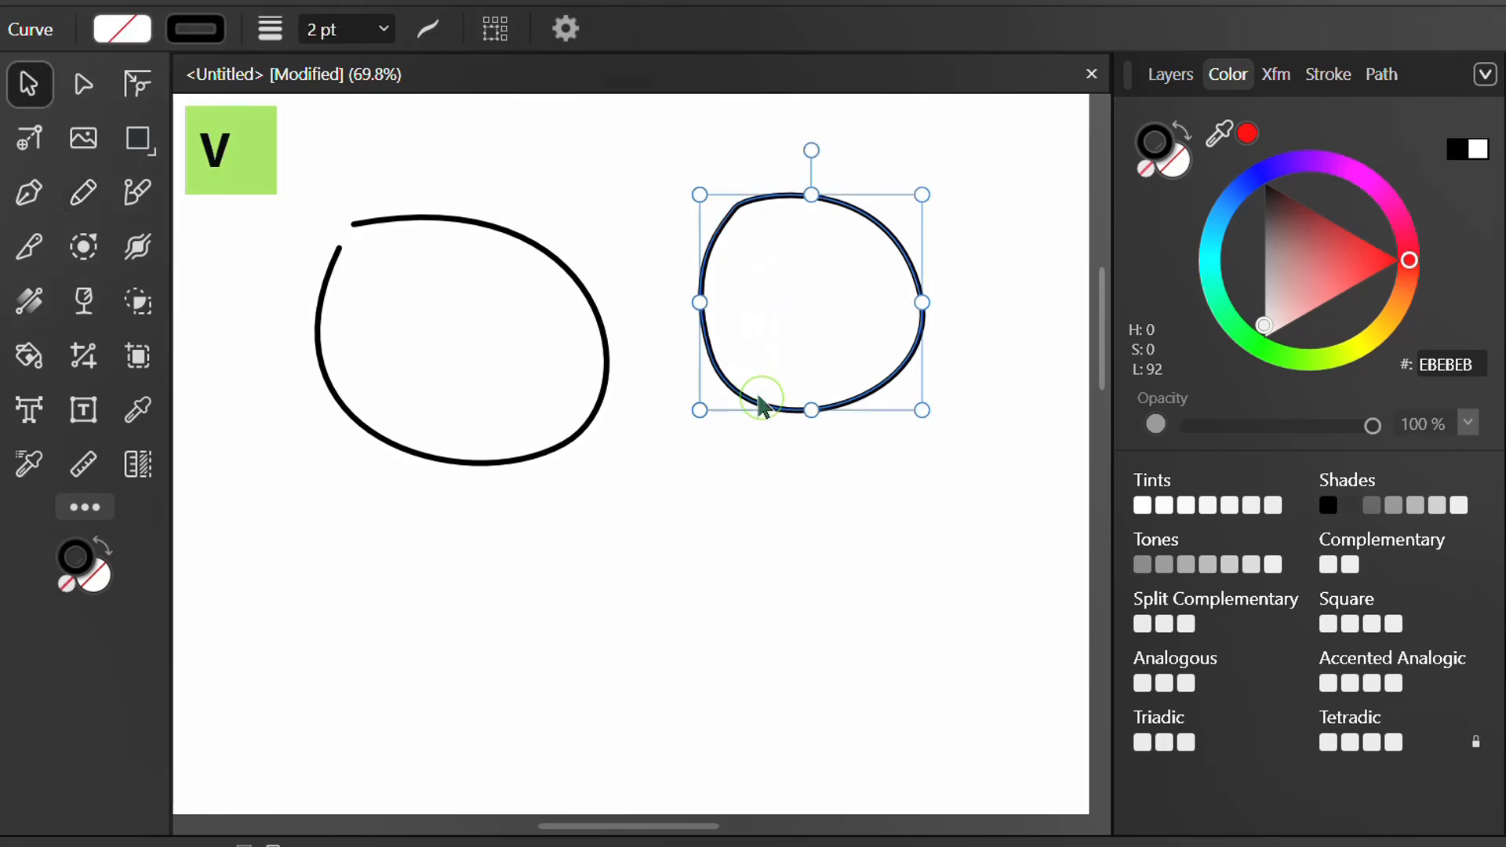
{"action": "left_click", "coordinate": [775, 444]}
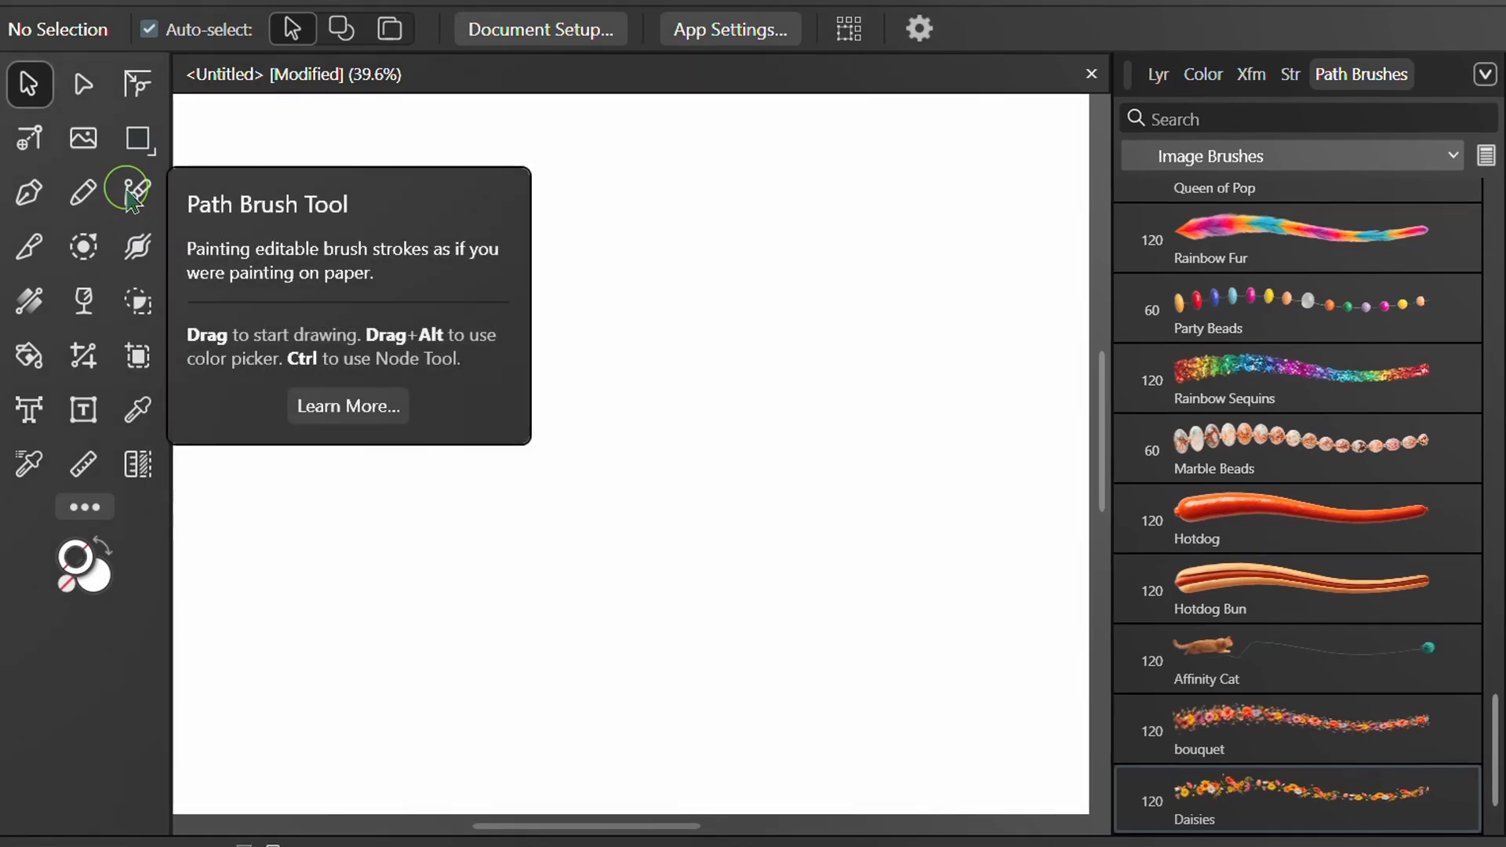
Activate the Path Brush Tool and choose the Daisies brush from the Image Brushes category.
{"action": "left_click", "coordinate": [134, 196]}
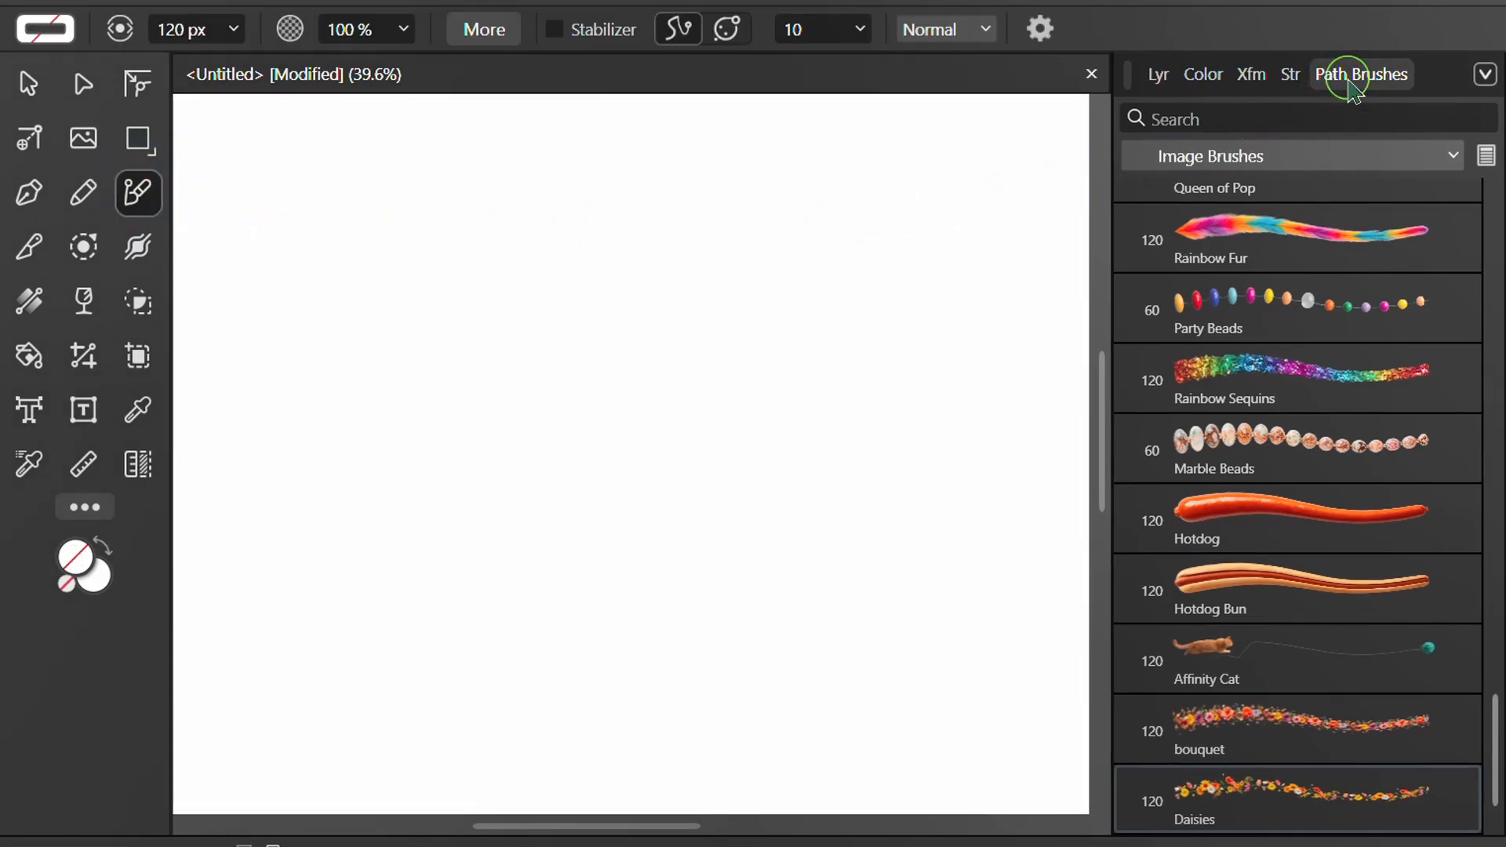
{"action": "left_click", "coordinate": [1306, 162]}
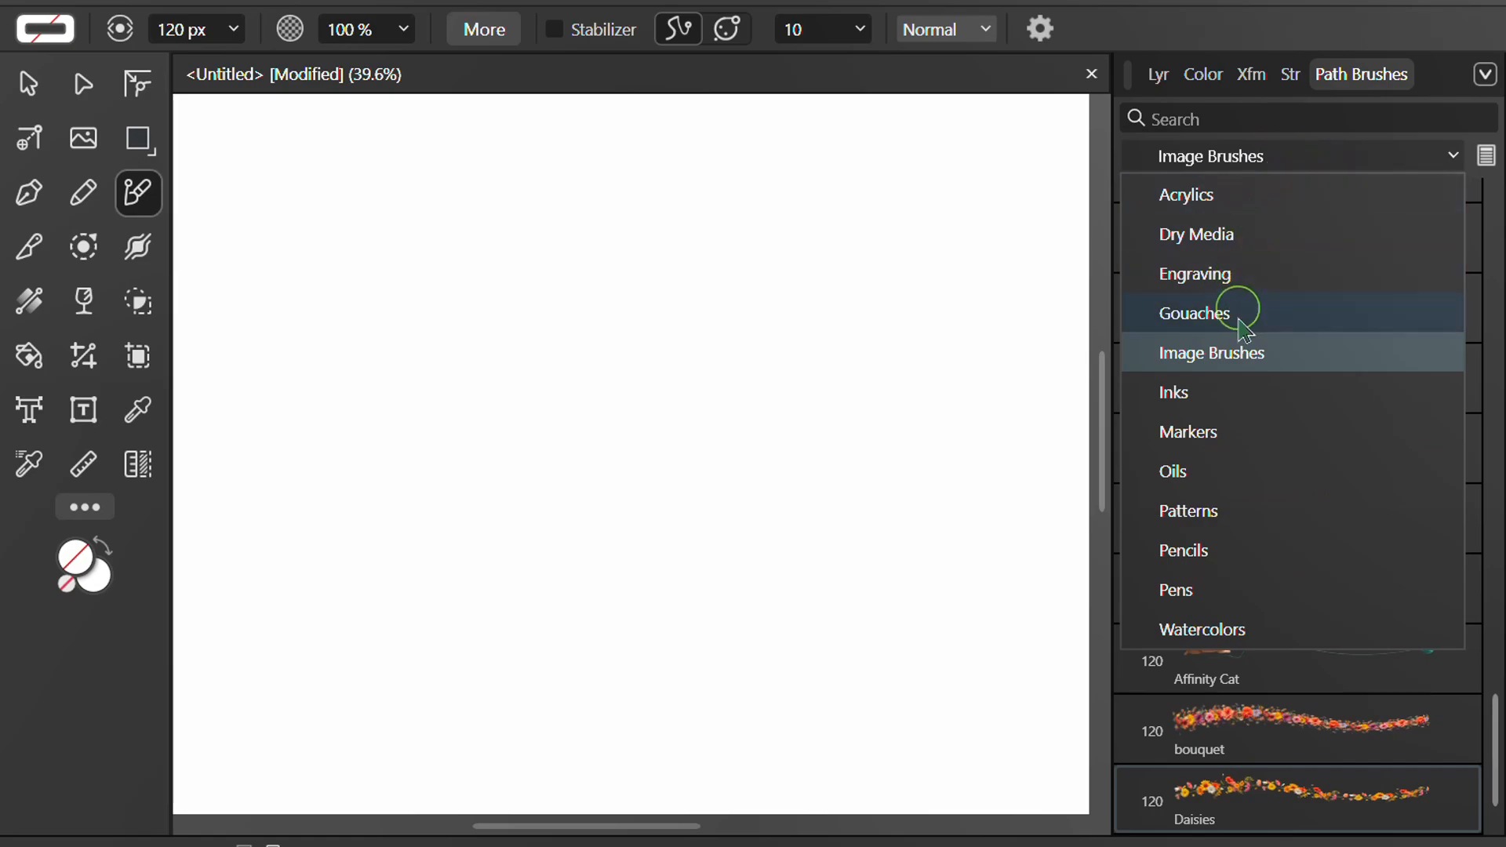
{"action": "left_click", "coordinate": [1289, 357]}
{"action": "left_click", "coordinate": [1255, 804]}
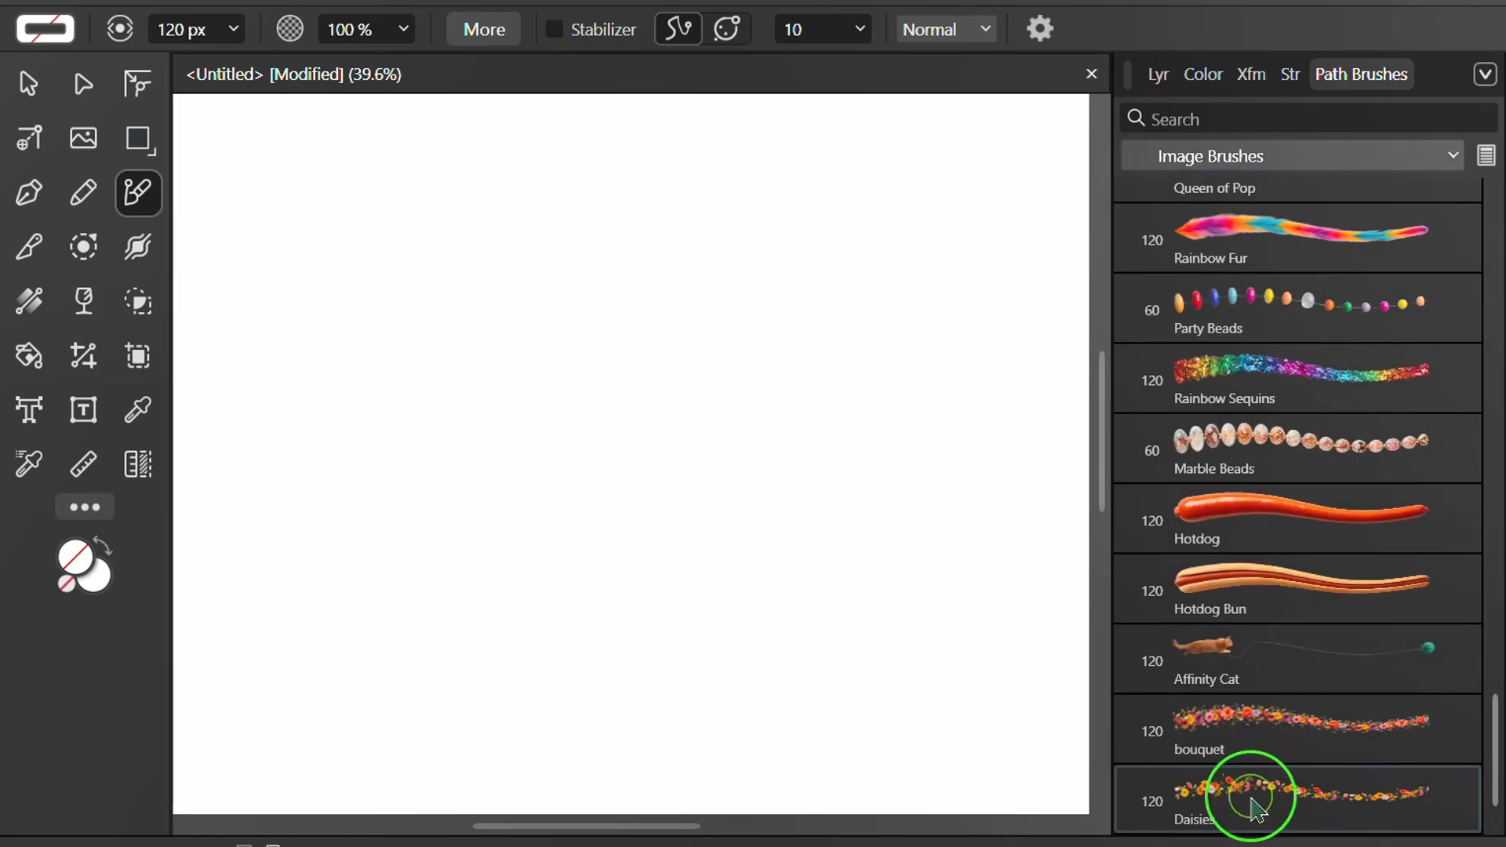
Set the brush size to 141,6 px and paint a large G-shaped spiral of daisies in the middle of the page.
{"action": "key", "text": "bracketright"}
{"action": "key", "text": "bracketright"}
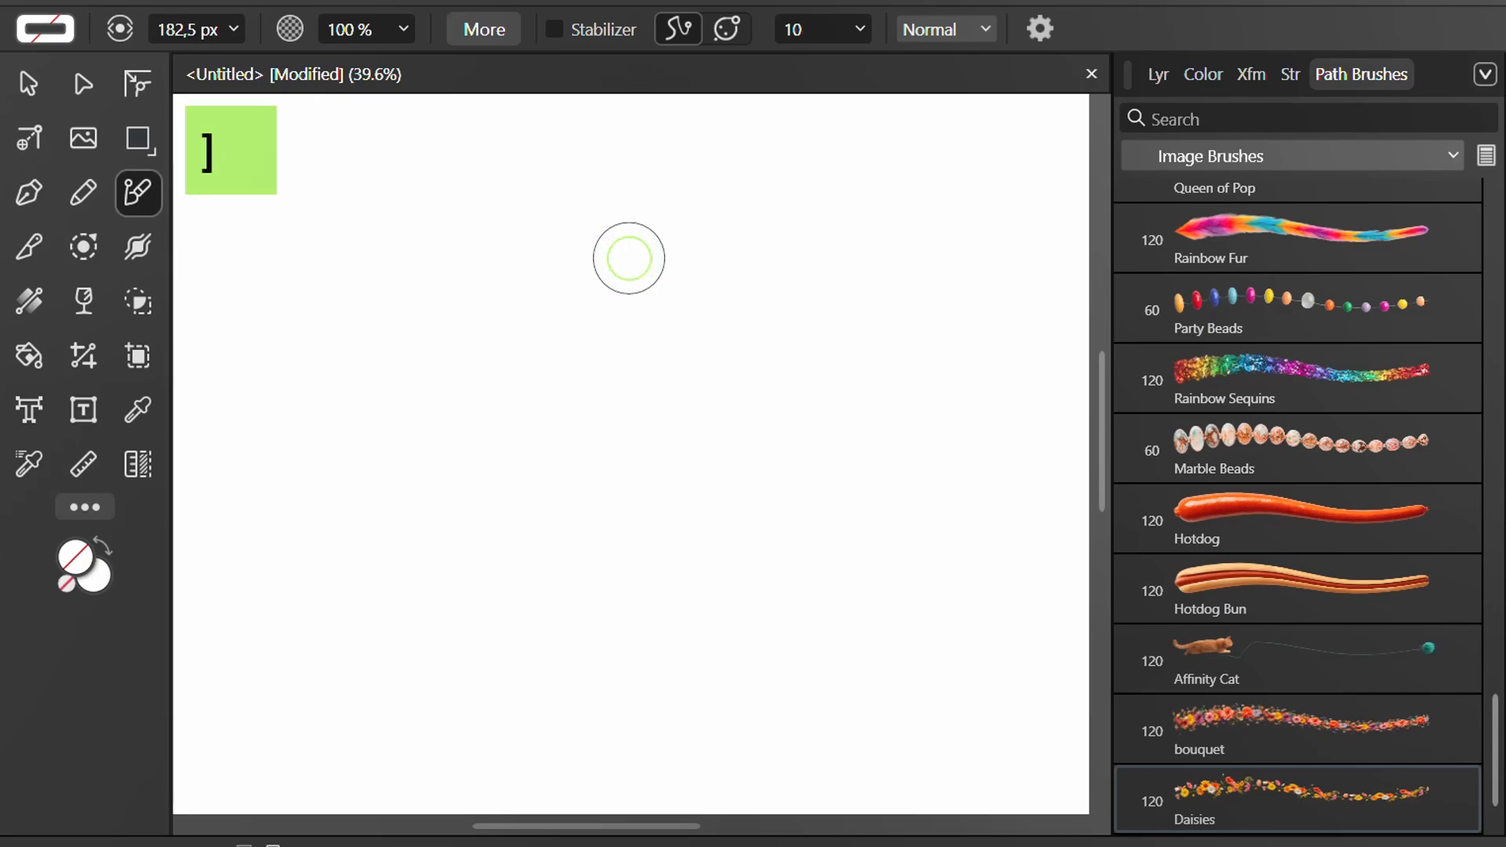
{"action": "key", "text": "bracketleft"}
{"action": "key", "text": "bracketleft"}
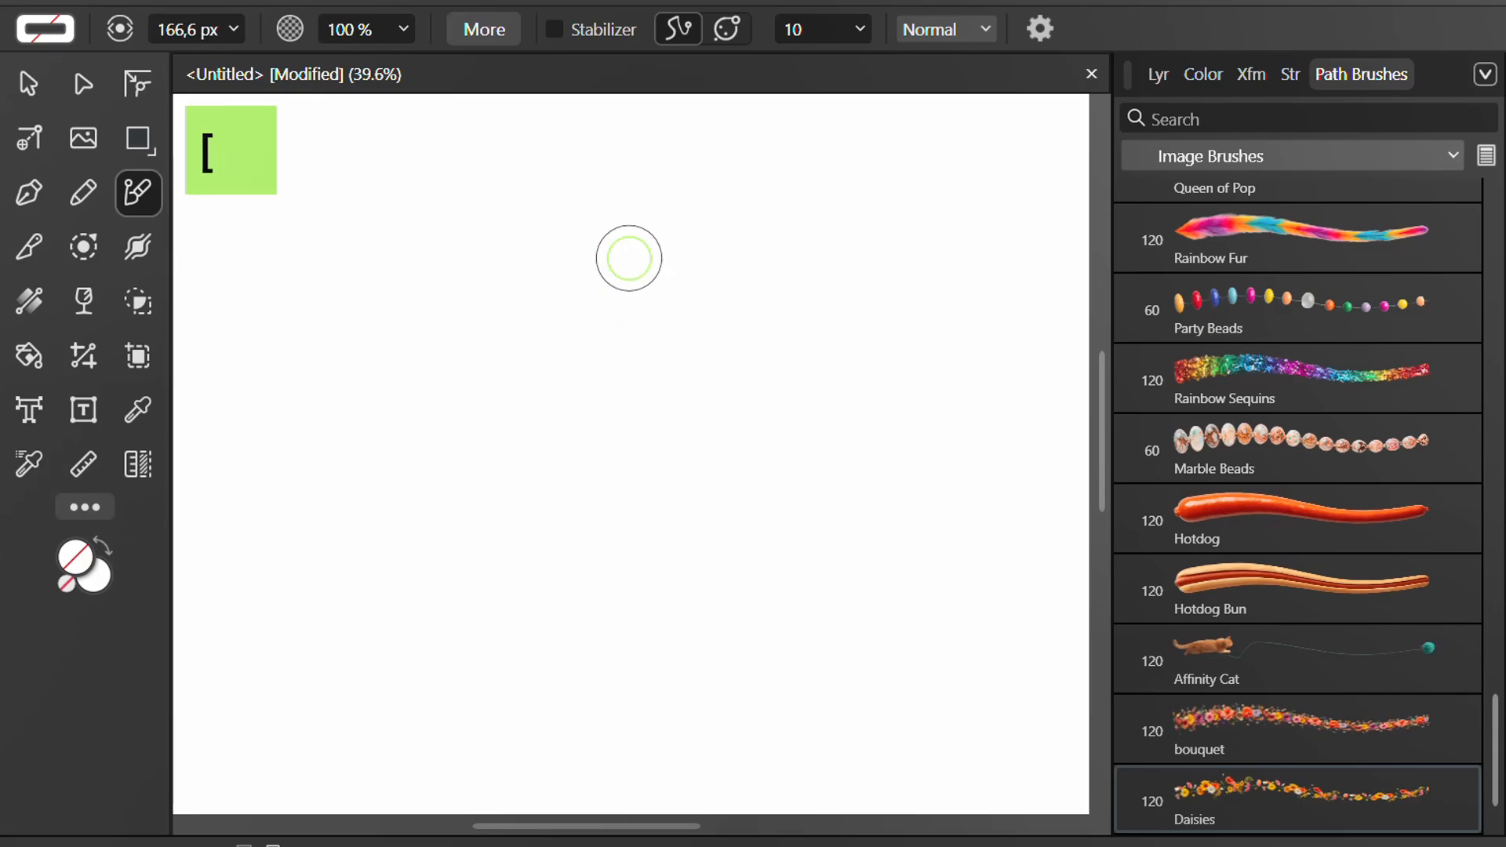
{"action": "mouse_move", "coordinate": [776, 289]}
{"action": "left_mouse_down"}
{"action": "mouse_move", "coordinate": [594, 253]}
{"action": "mouse_move", "coordinate": [449, 363]}
{"action": "mouse_move", "coordinate": [466, 531]}
{"action": "mouse_move", "coordinate": [644, 634]}
{"action": "mouse_move", "coordinate": [846, 534]}
{"action": "mouse_move", "coordinate": [809, 443]}
{"action": "mouse_move", "coordinate": [640, 464]}
{"action": "mouse_move", "coordinate": [627, 506]}
{"action": "left_mouse_up"}
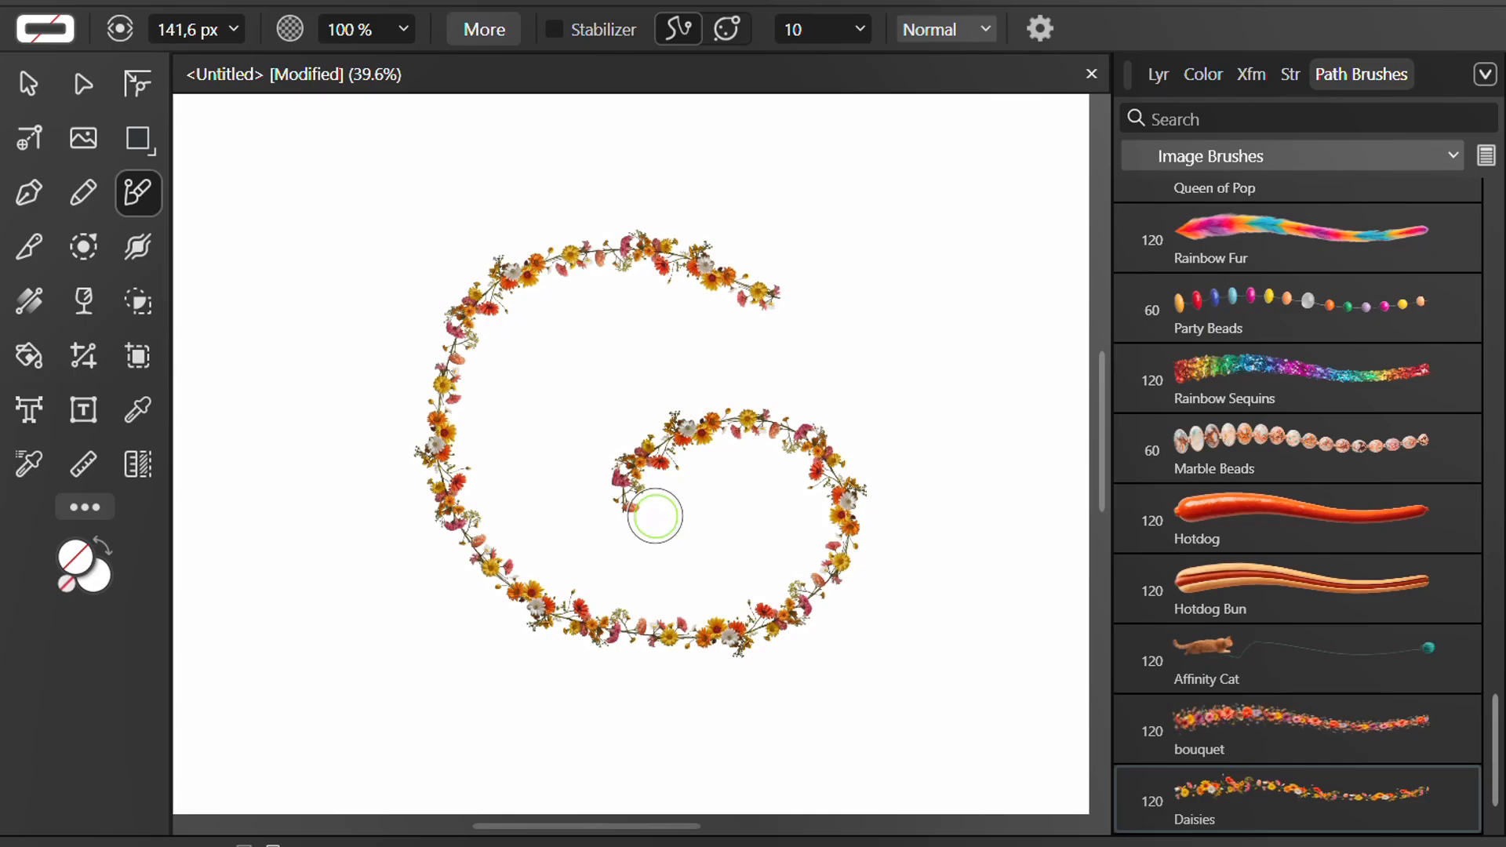
Set the stroke width of the daisy curve to 40 pt with the Move Tool active.
{"action": "key", "text": "v"}
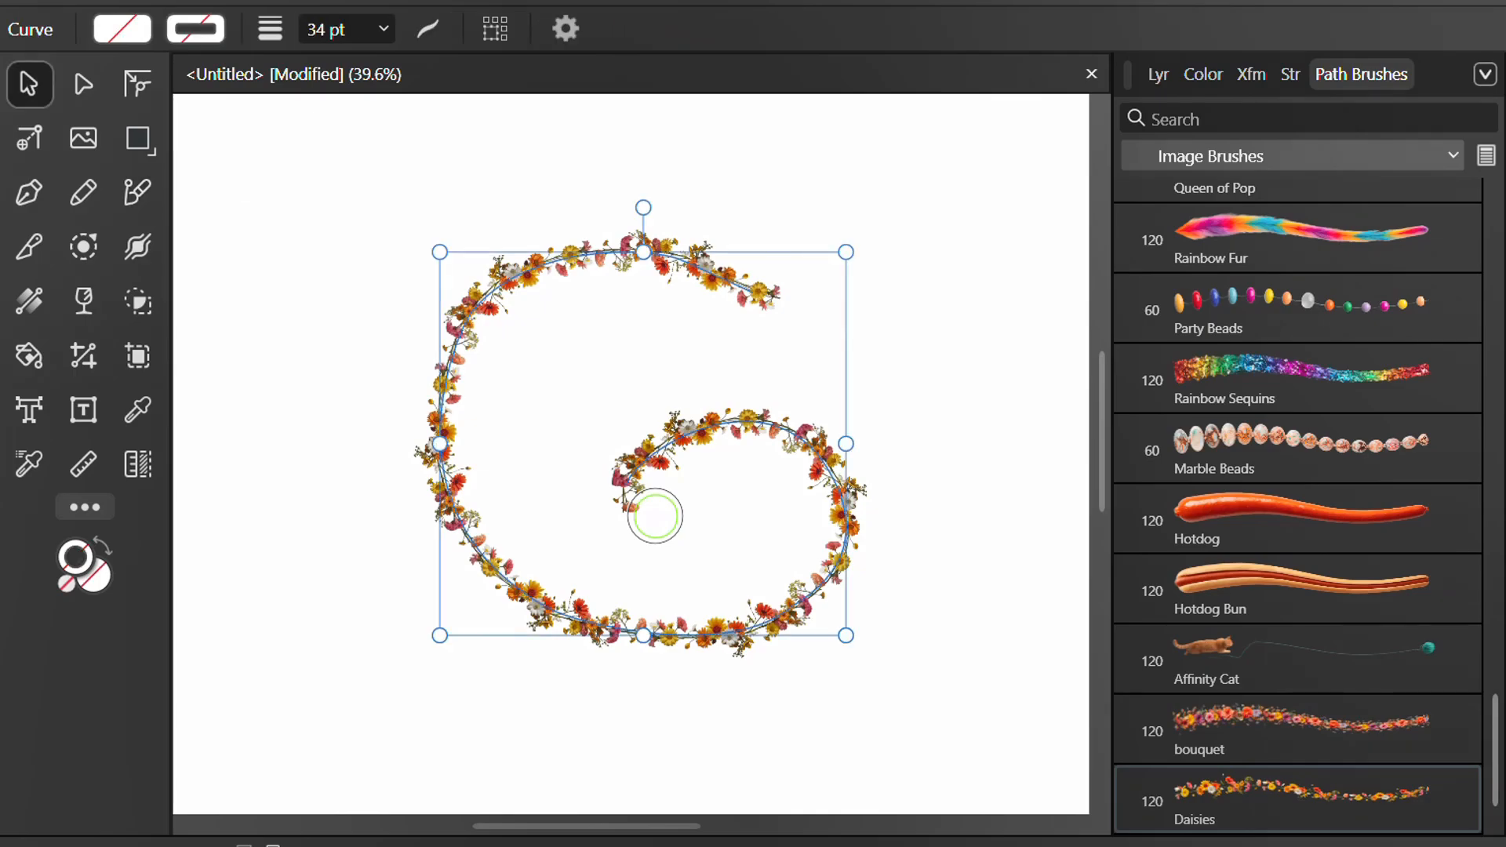
{"action": "left_click", "coordinate": [385, 31]}
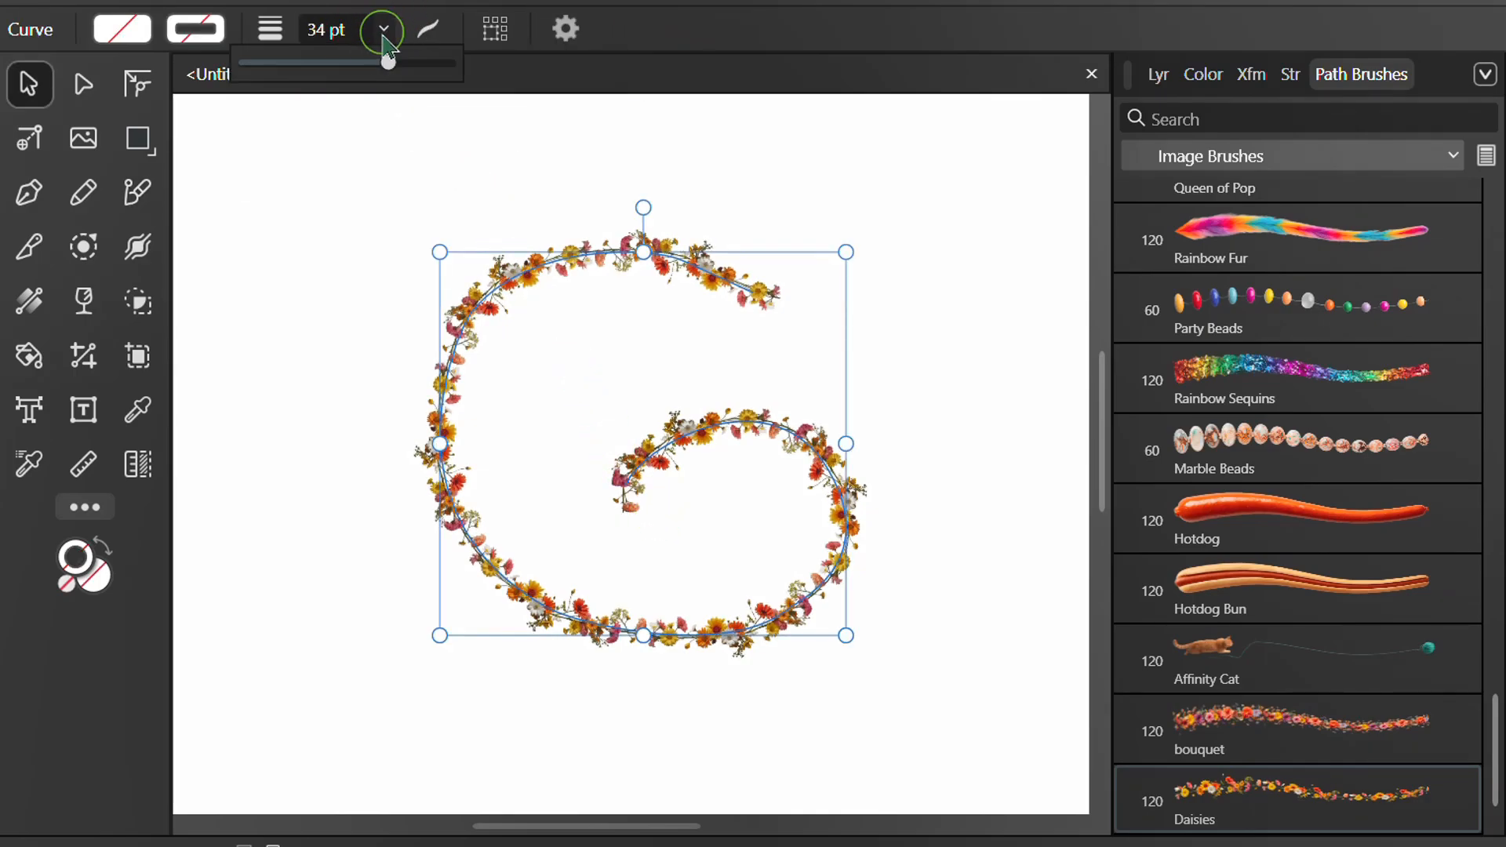
{"action": "mouse_move", "coordinate": [388, 67]}
{"action": "left_mouse_down"}
{"action": "mouse_move", "coordinate": [338, 63]}
{"action": "mouse_move", "coordinate": [386, 68]}
{"action": "left_mouse_up"}
{"action": "key", "text": "bracketright"}
{"action": "key", "text": "bracketright"}
{"action": "key", "text": "bracketright"}
{"action": "key", "text": "bracketright"}
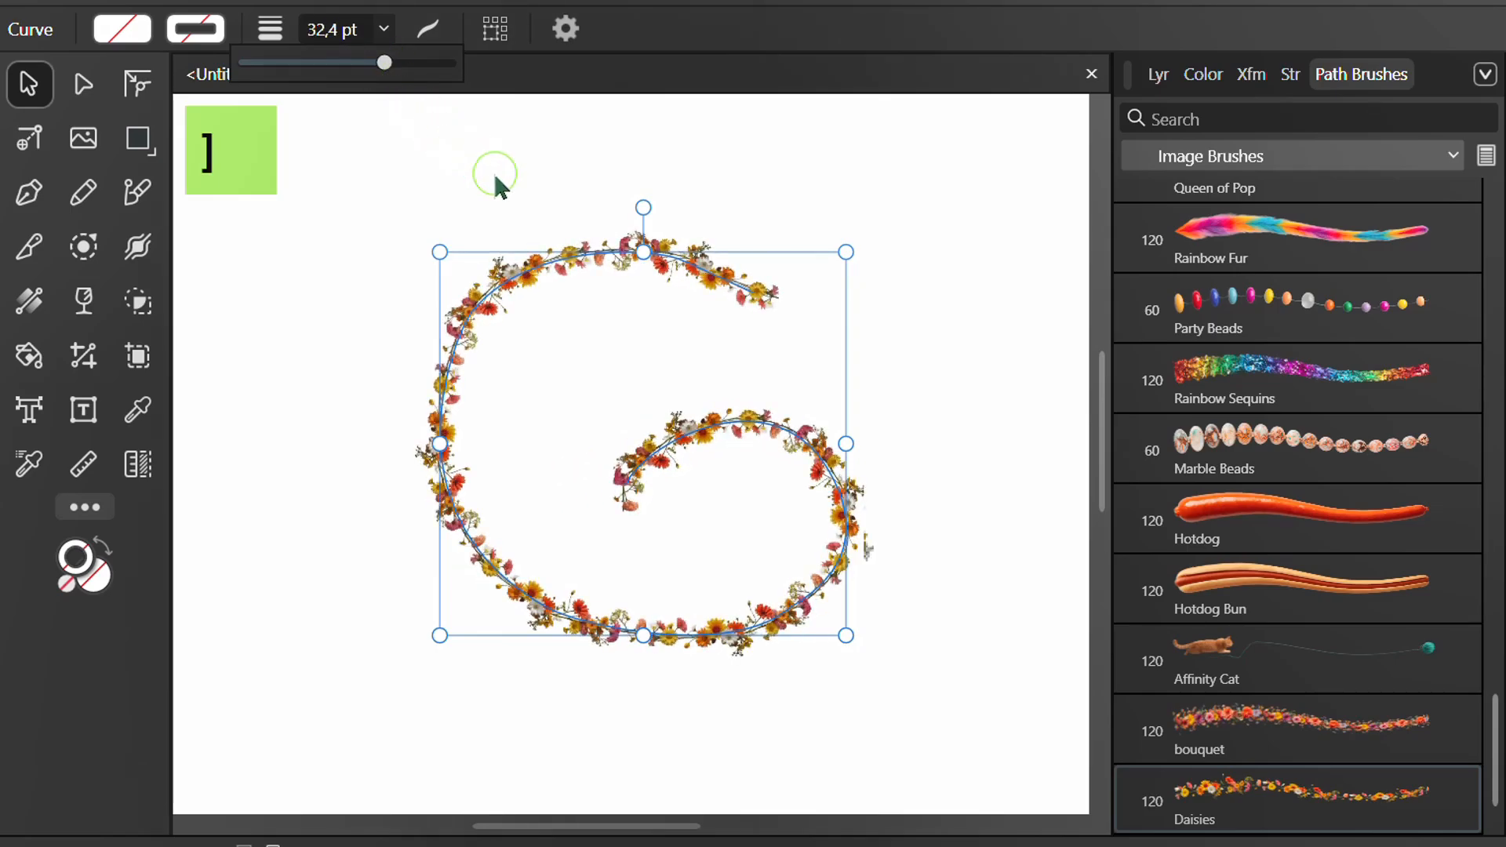
{"action": "key", "text": "bracketleft"}
{"action": "key", "text": "bracketleft"}
{"action": "key", "text": "bracketleft"}
{"action": "key", "text": "bracketleft"}
{"action": "key", "text": "bracketleft"}
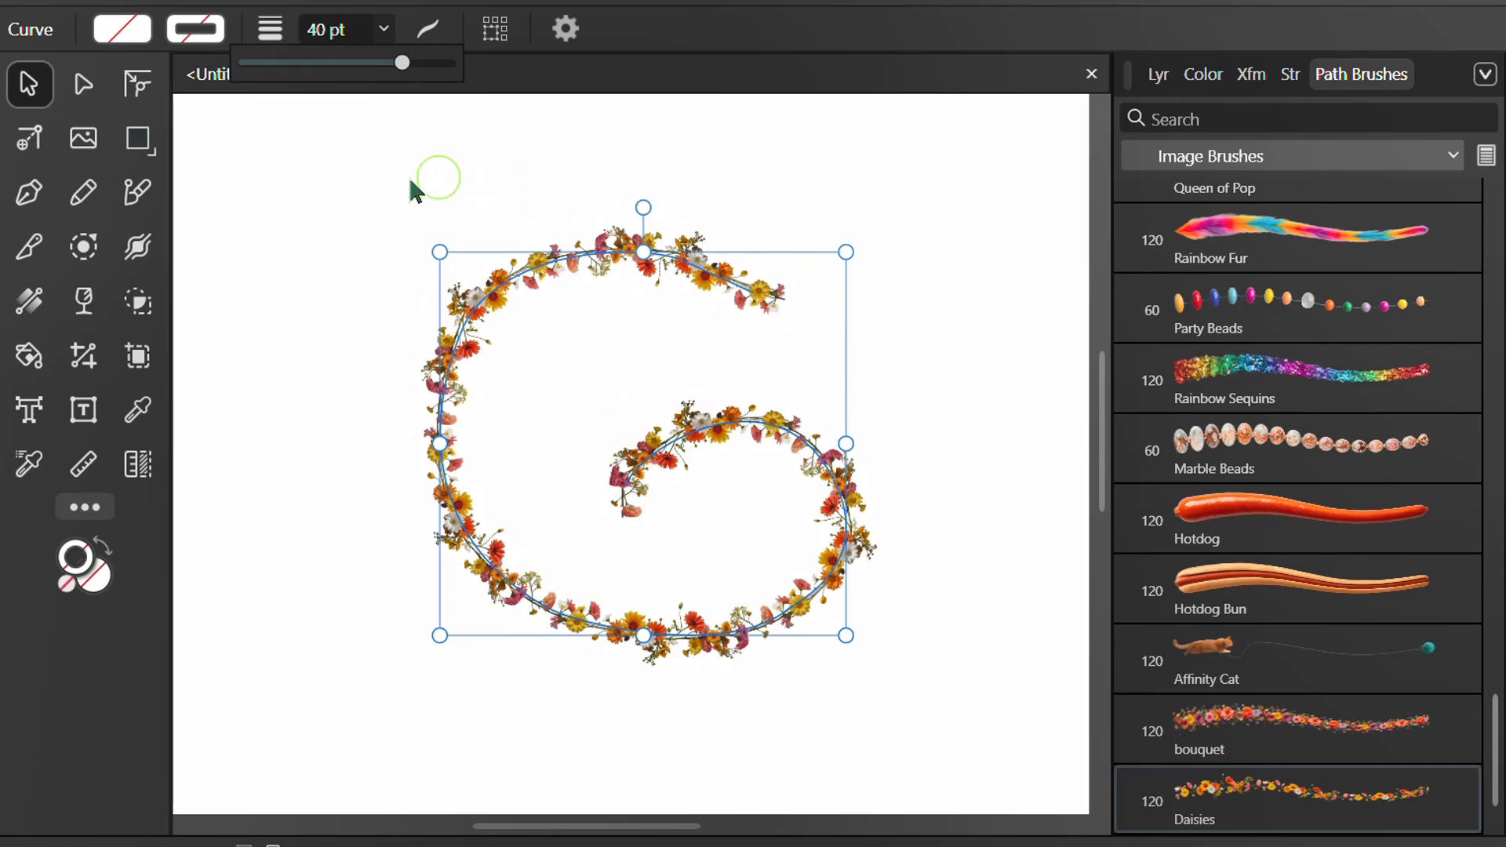
With the Node Tool, move the daisy curve's two bottom nodes and its inner right-hand node inward to tighten the spiral.
{"action": "left_click", "coordinate": [84, 85]}
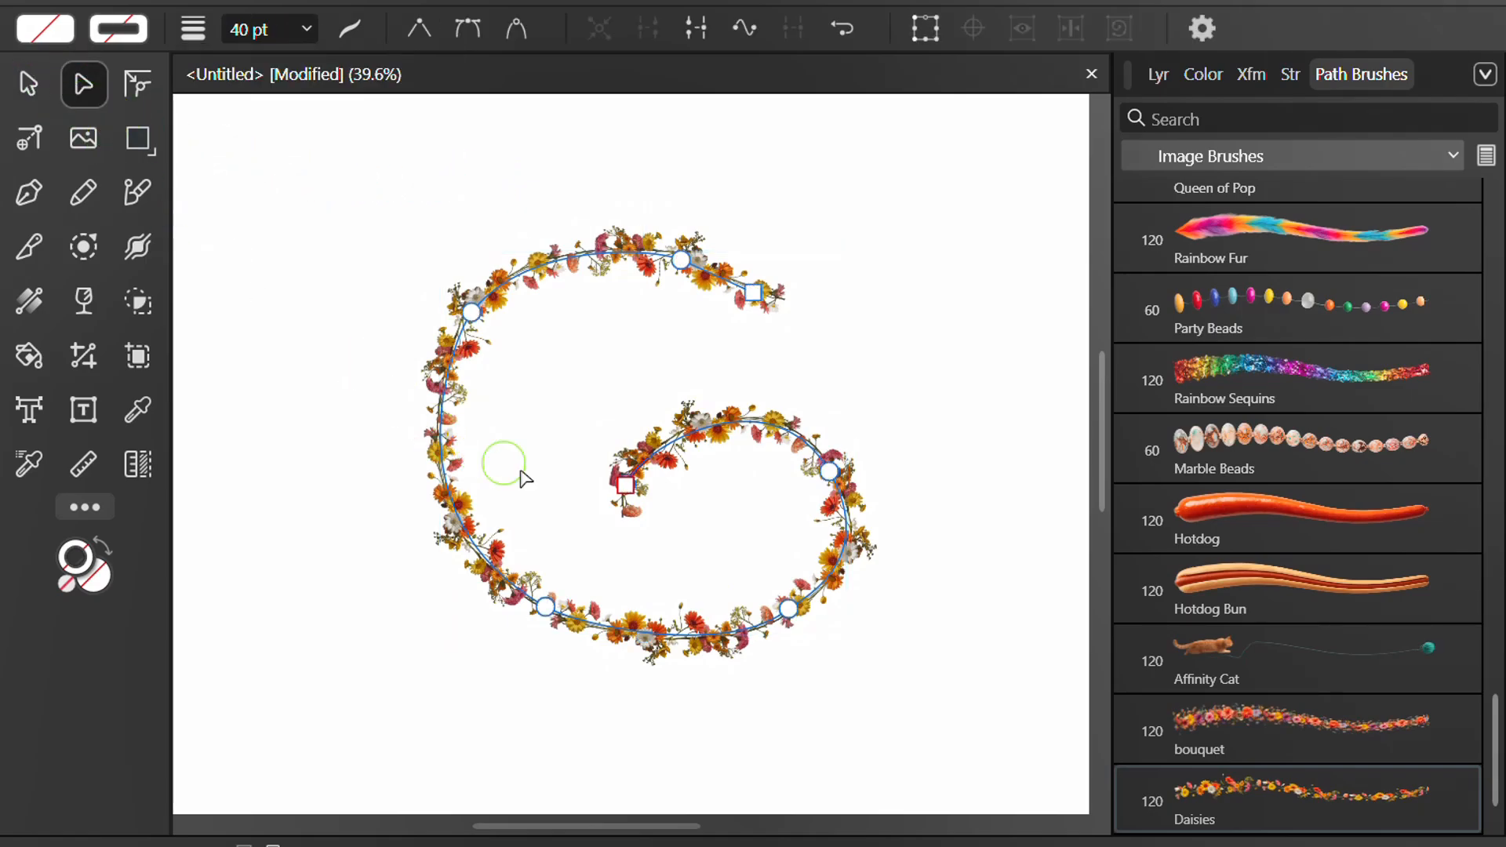
{"action": "scroll", "coordinate": [524, 478], "scroll_direction": "up", "scroll_amount": 2}
{"action": "left_click_drag", "start_coordinate": [549, 642], "coordinate": [502, 643]}
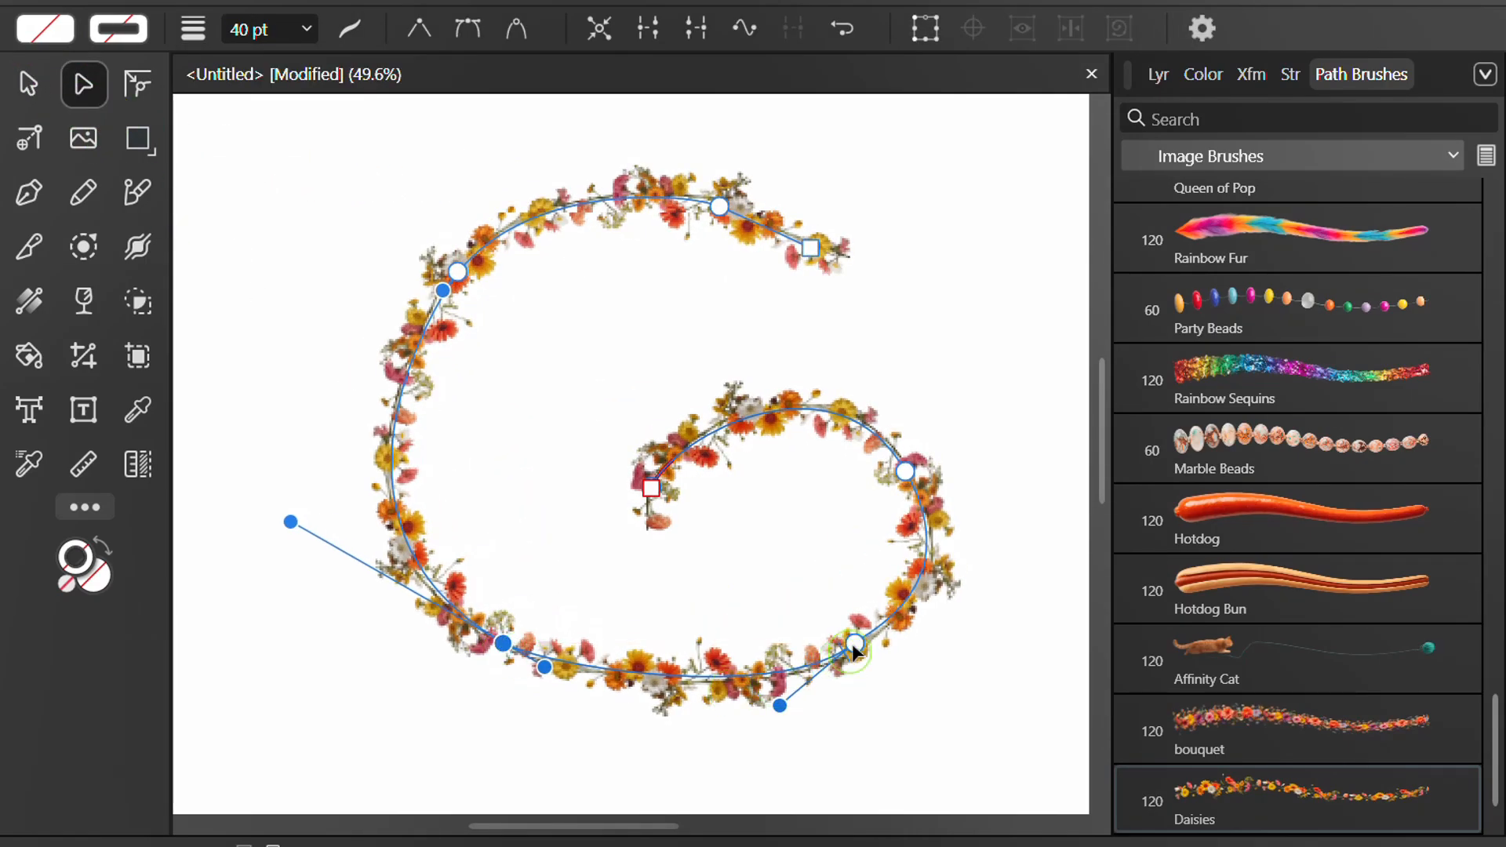
{"action": "left_click_drag", "start_coordinate": [854, 642], "coordinate": [780, 657]}
{"action": "left_click_drag", "start_coordinate": [905, 472], "coordinate": [857, 488]}
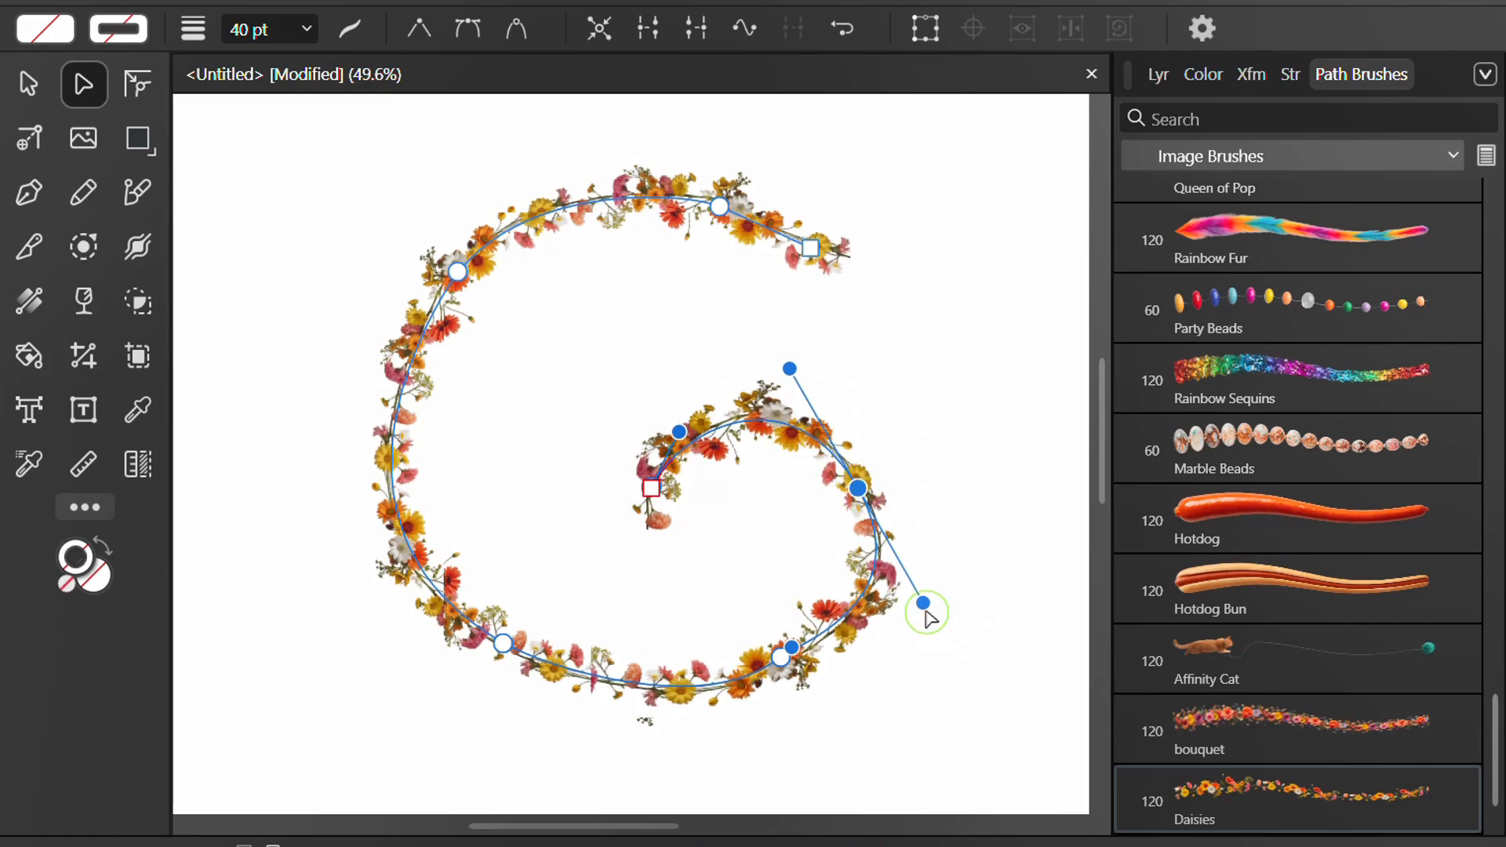
Adjust the handles around the inner right-hand node and the end node to smooth the spiral's inner arc.
{"action": "left_click_drag", "start_coordinate": [923, 603], "coordinate": [895, 626]}
{"action": "left_click_drag", "start_coordinate": [822, 354], "coordinate": [829, 390]}
{"action": "left_click_drag", "start_coordinate": [679, 432], "coordinate": [662, 412]}
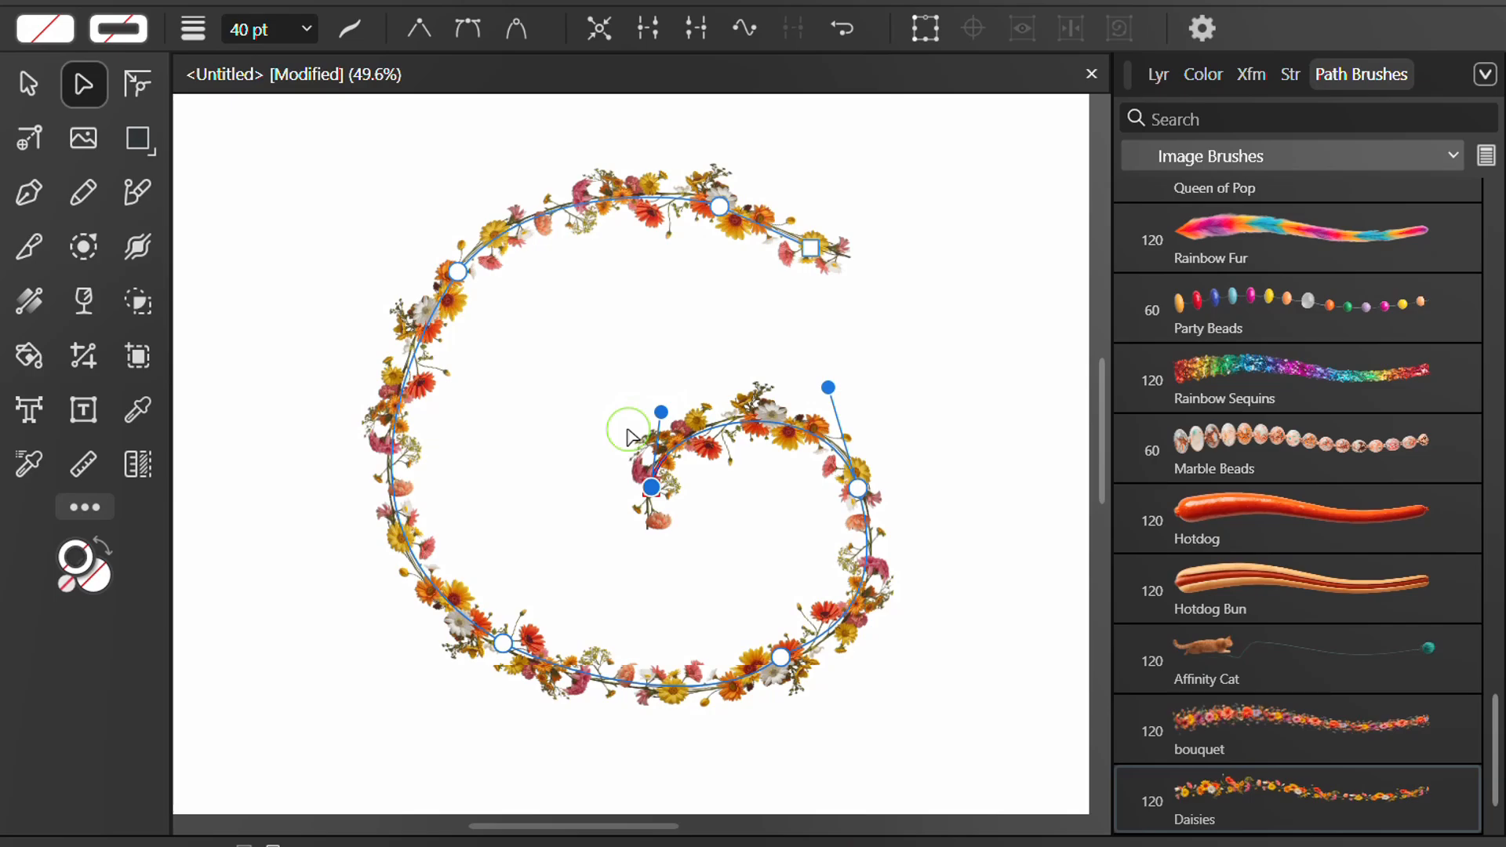
Increase the daisy curve's stroke width to 61 pt with the Move Tool active.
{"action": "key", "text": "v"}
{"action": "key", "text": "bracketright"}
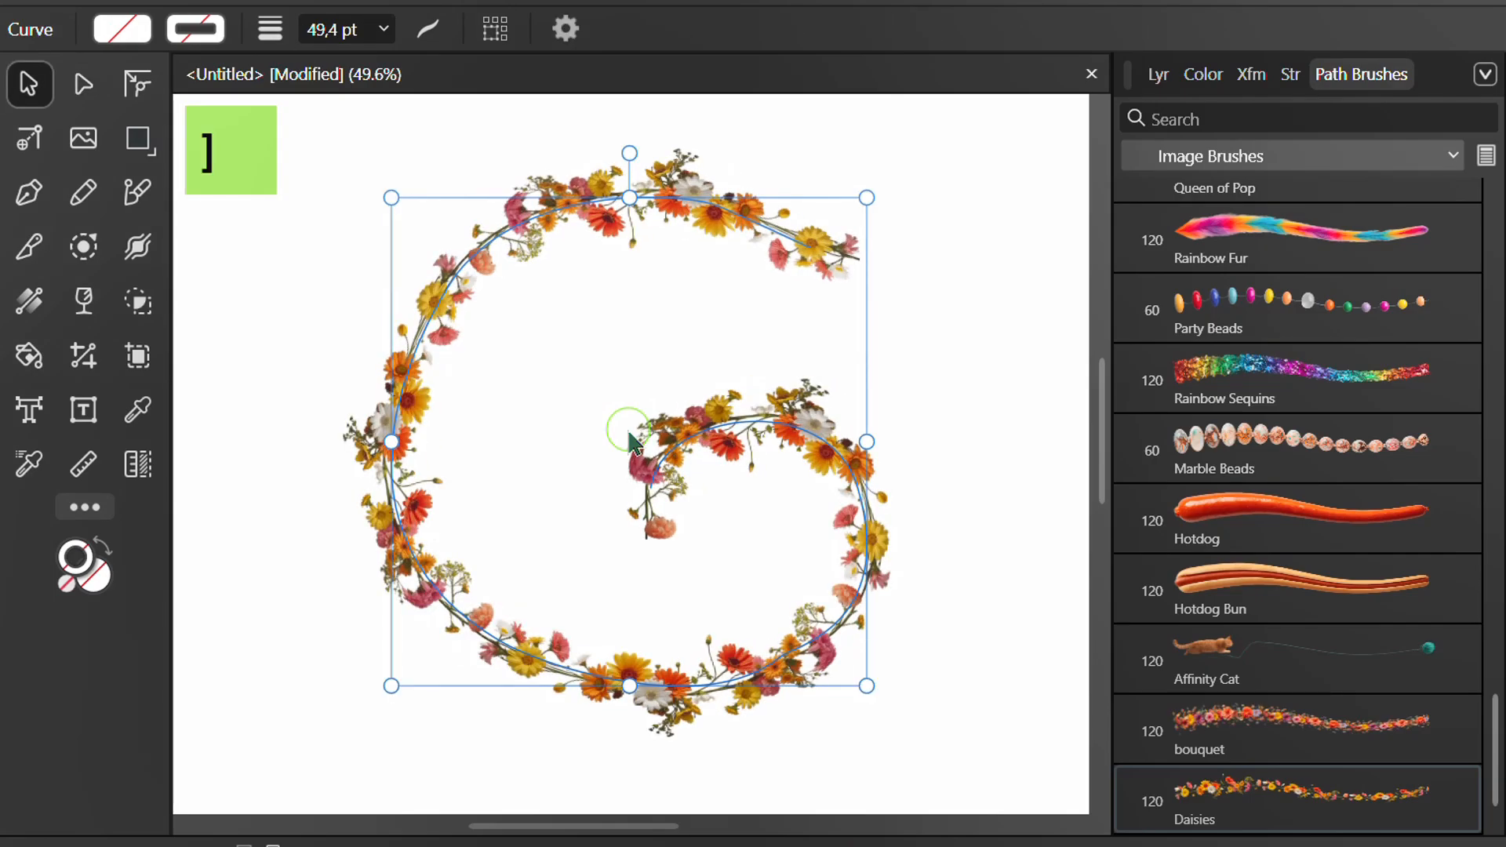
{"action": "key", "text": "bracketright"}
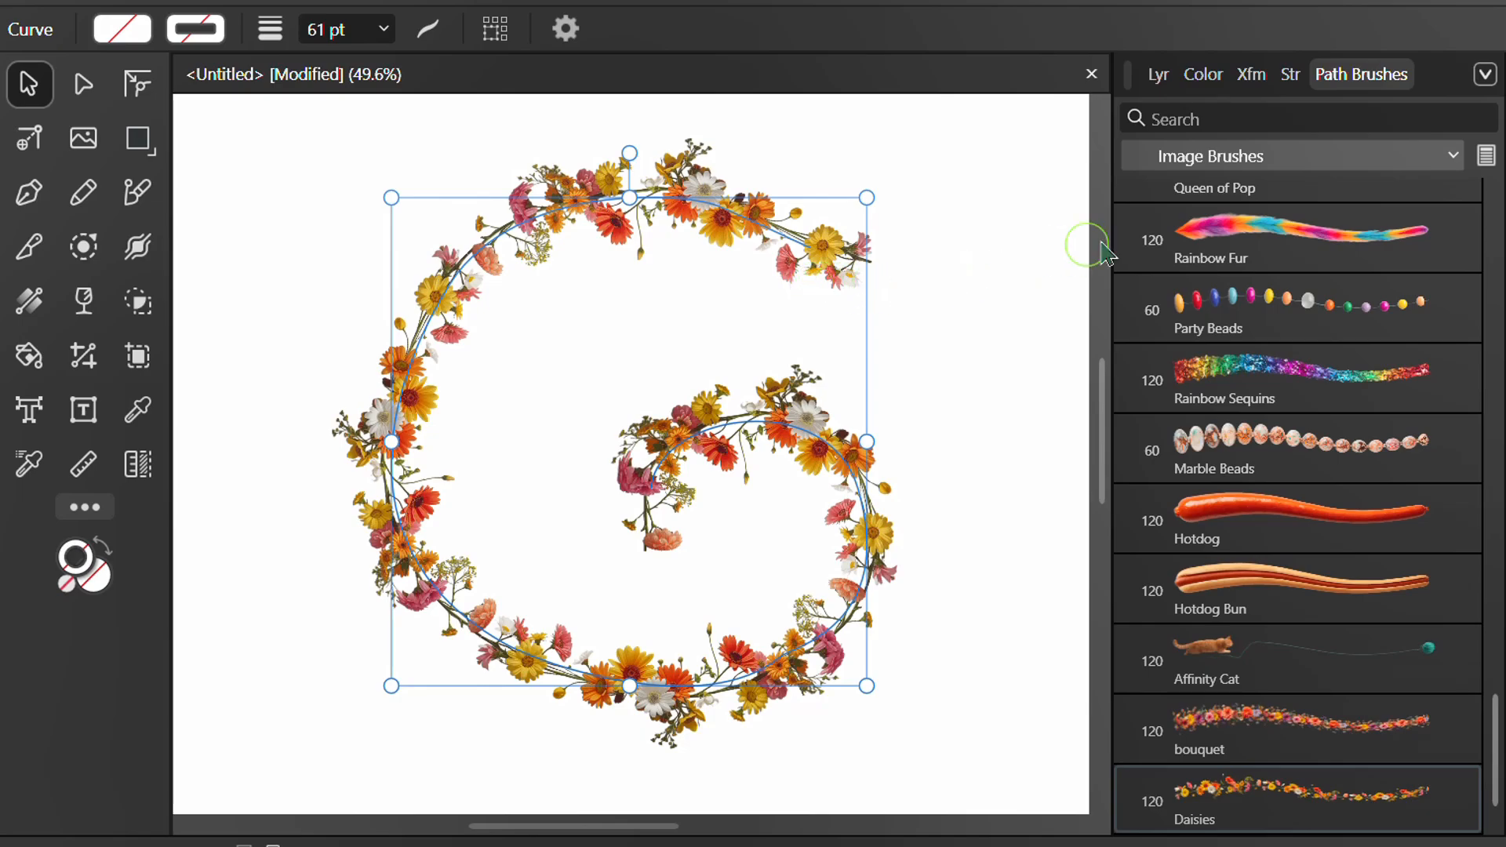
Apply the Watercolor Bristle 04 brush from the Watercolors category to the G-shaped curve.
{"action": "left_click", "coordinate": [1283, 157]}
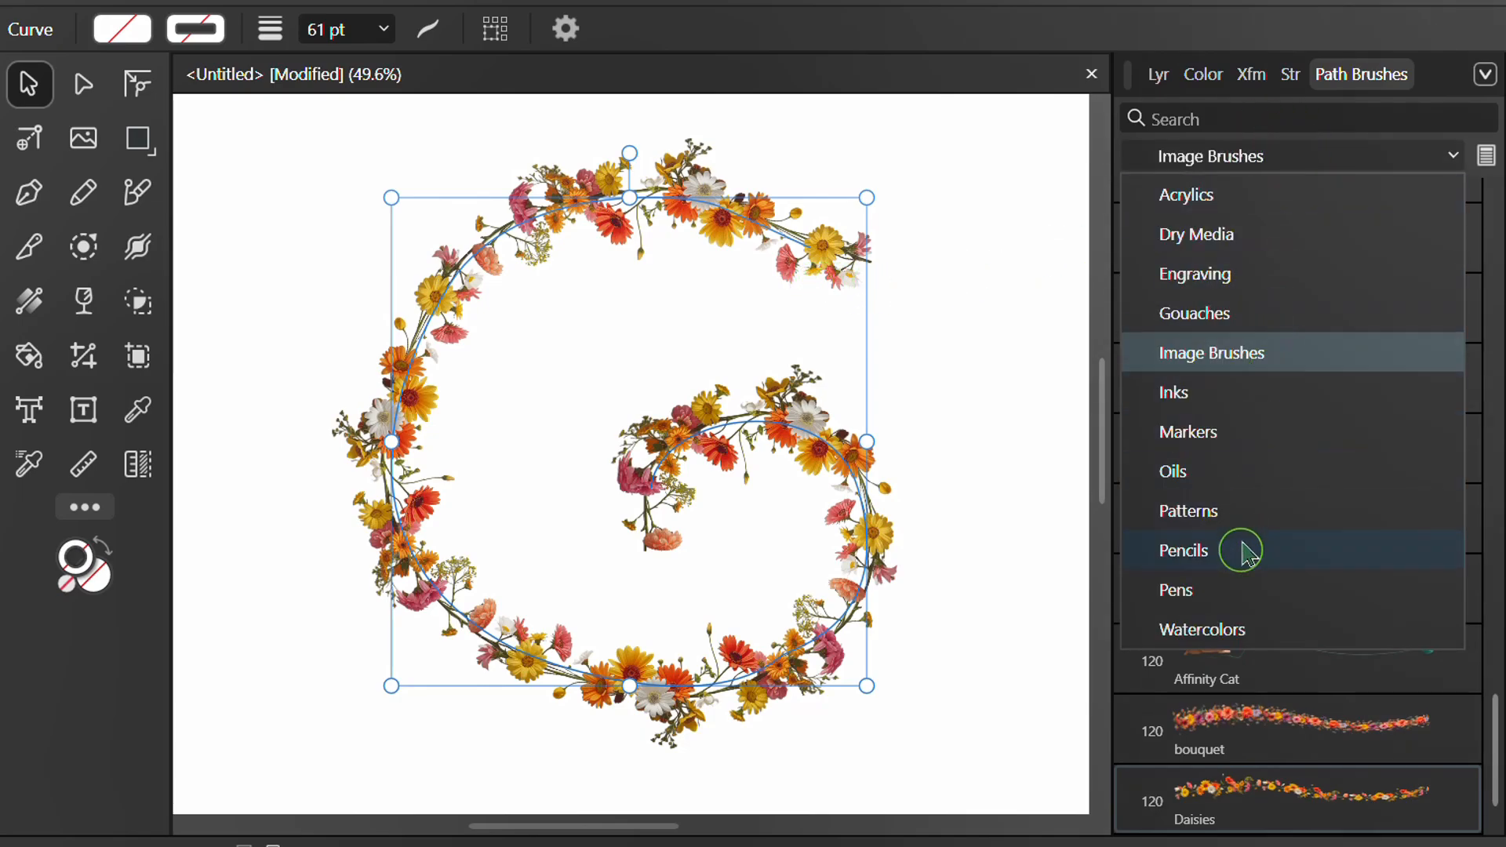
{"action": "left_click", "coordinate": [1229, 628]}
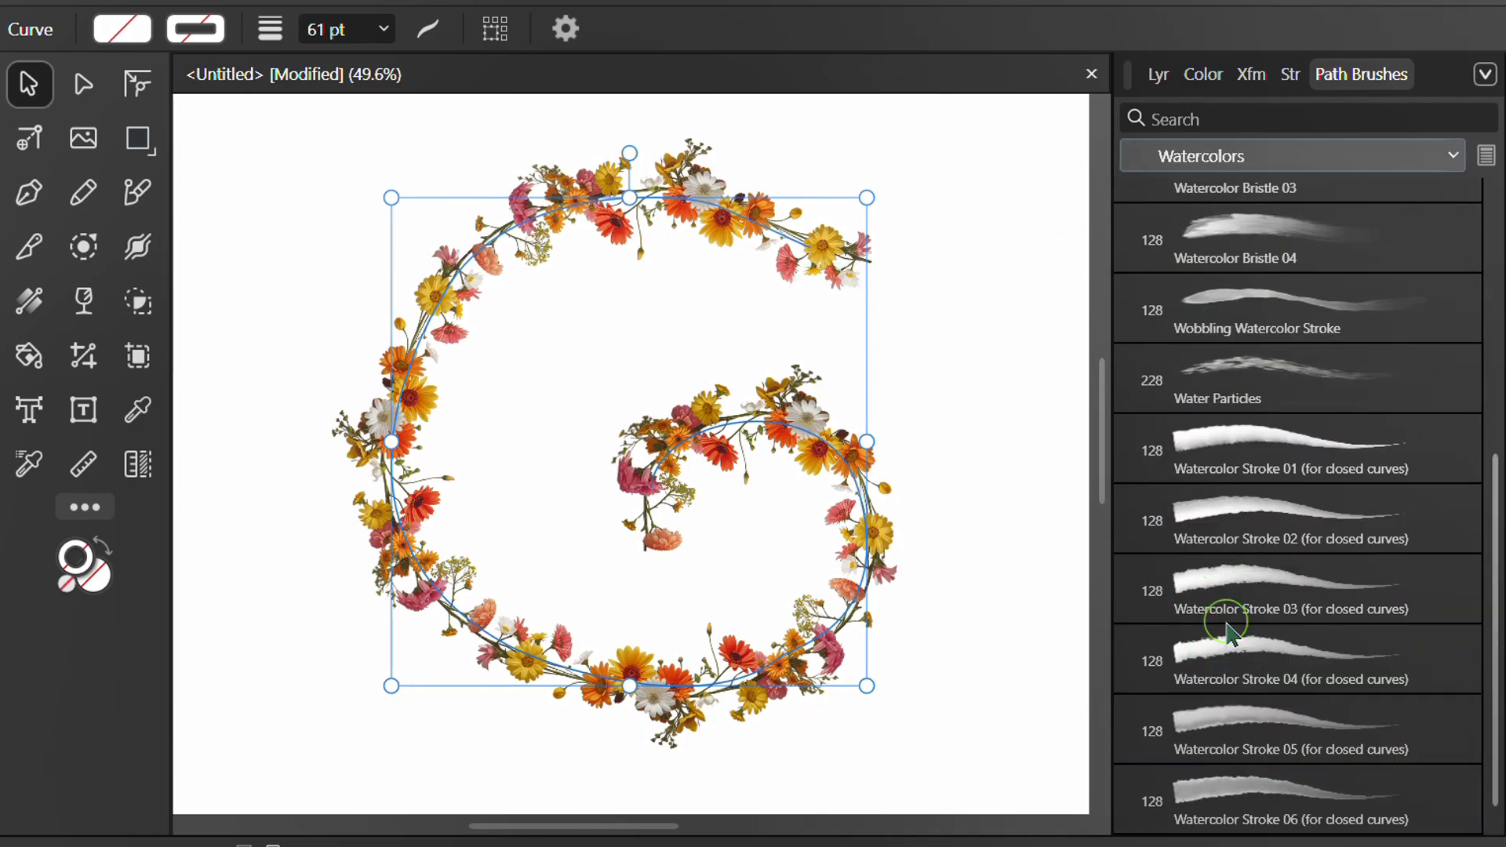
{"action": "left_click", "coordinate": [1247, 234]}
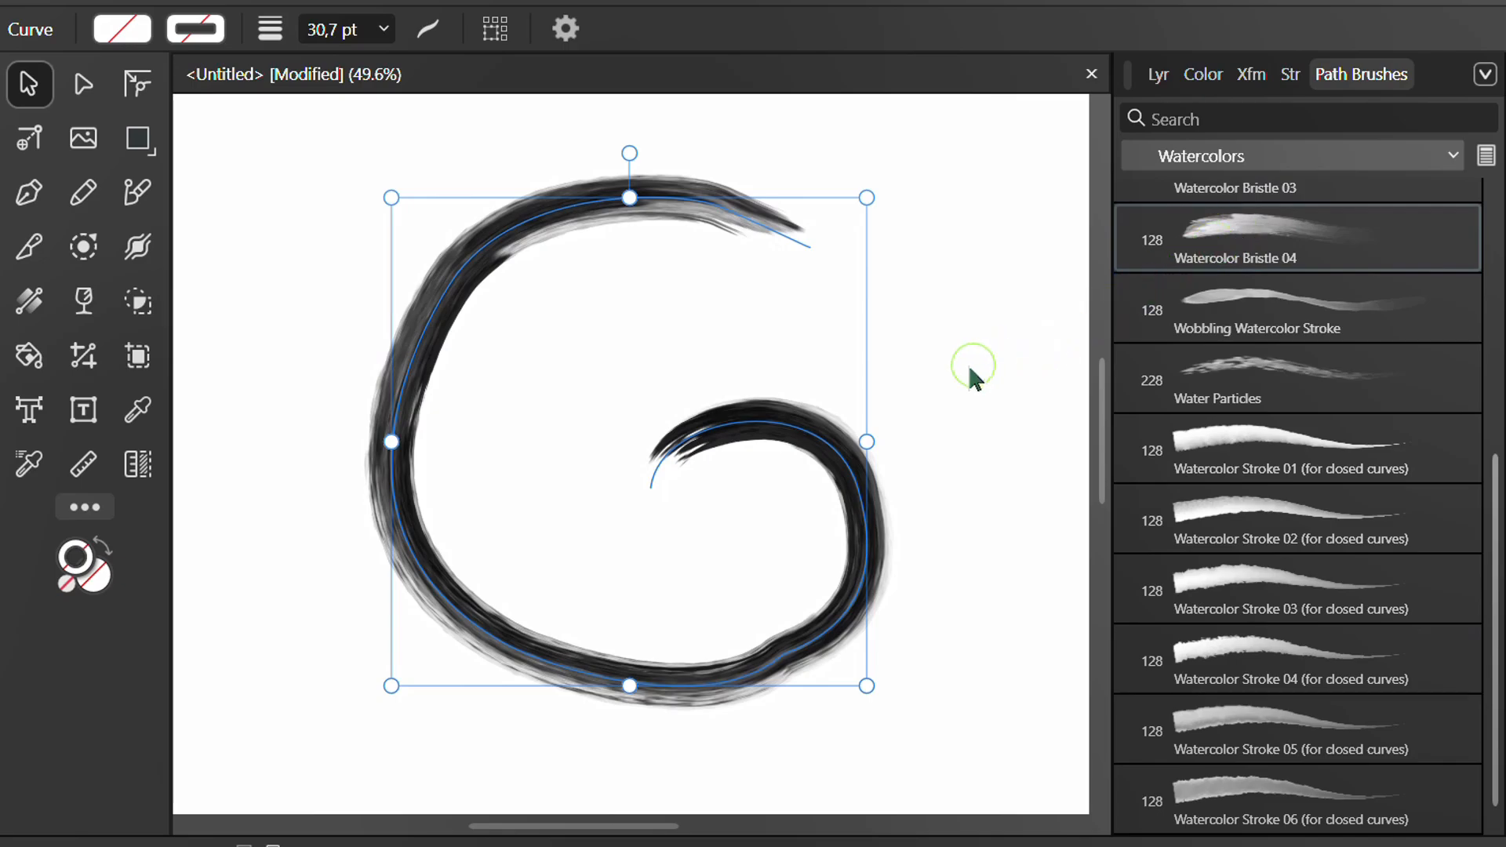
Set the G-shaped curve's stroke colour to light violet-blue, 8277FF.
{"action": "left_click", "coordinate": [1204, 73]}
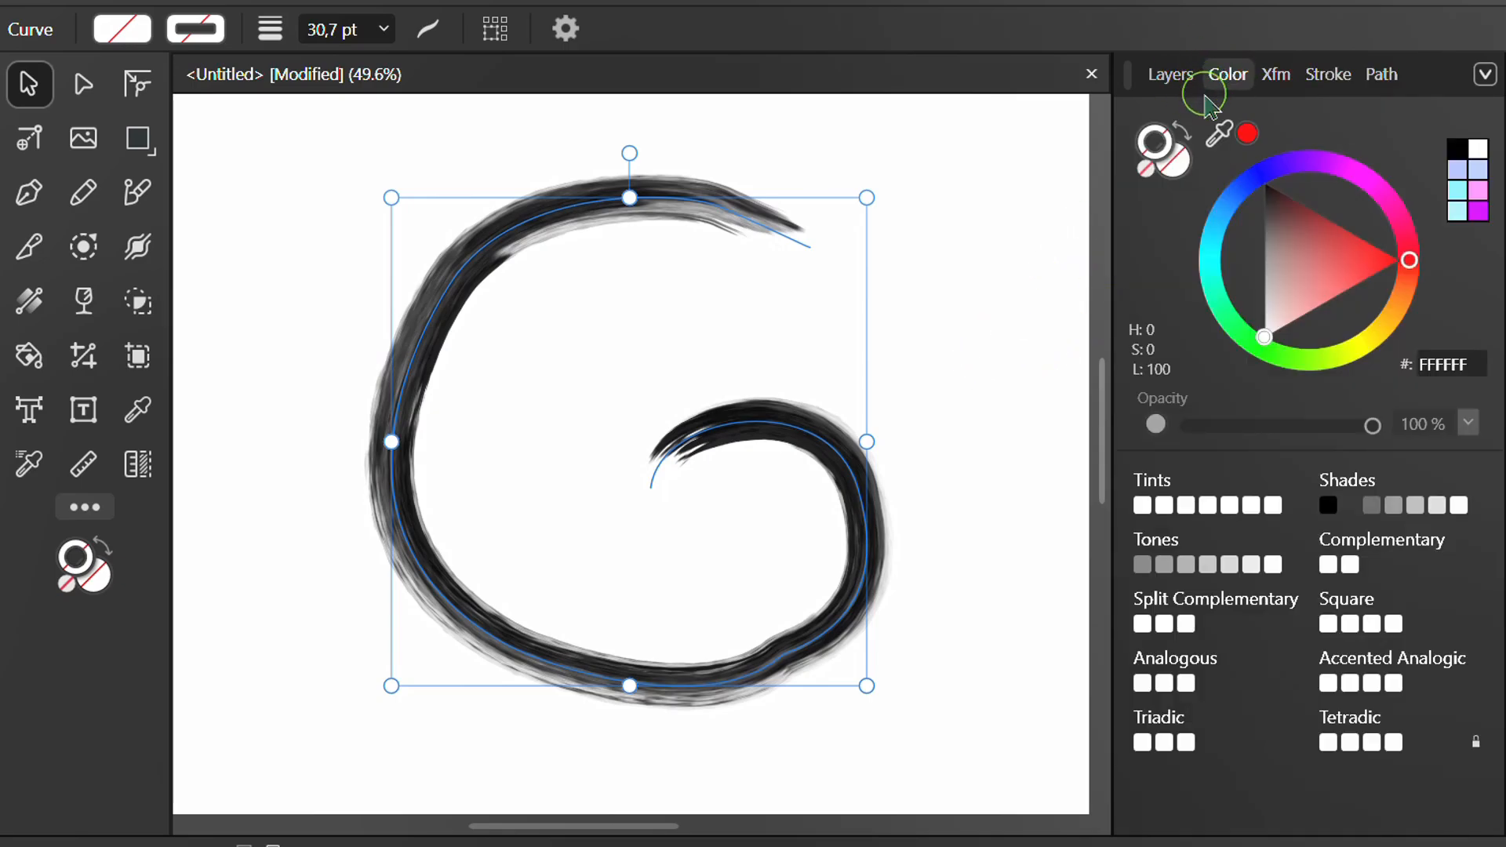
{"action": "double_click", "coordinate": [1152, 140]}
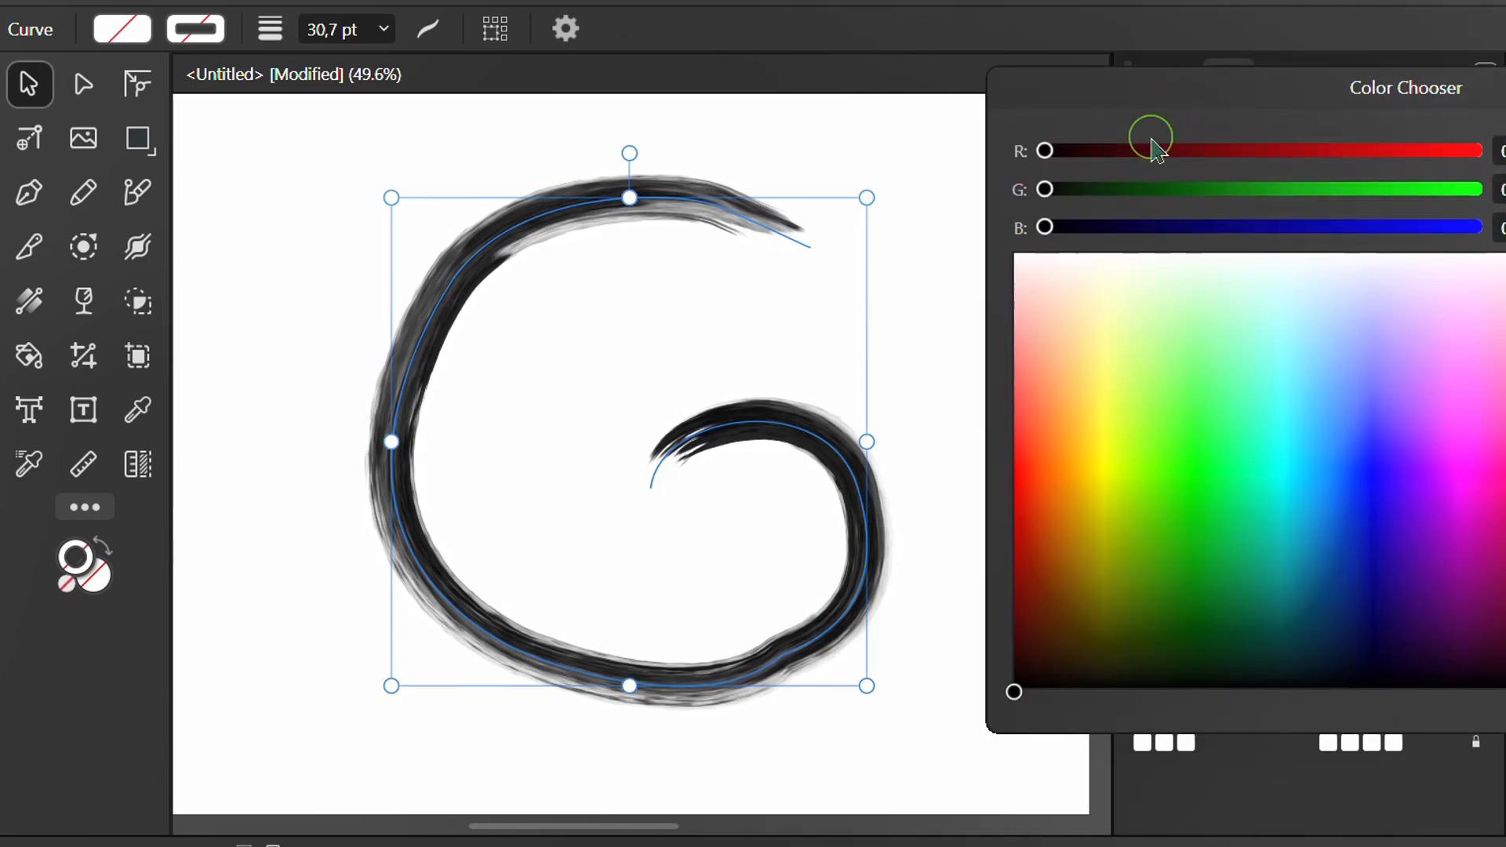
{"action": "mouse_move", "coordinate": [1261, 345]}
{"action": "left_mouse_down"}
{"action": "mouse_move", "coordinate": [1358, 393]}
{"action": "mouse_move", "coordinate": [1334, 427]}
{"action": "mouse_move", "coordinate": [1373, 360]}
{"action": "mouse_move", "coordinate": [1381, 369]}
{"action": "left_mouse_up"}
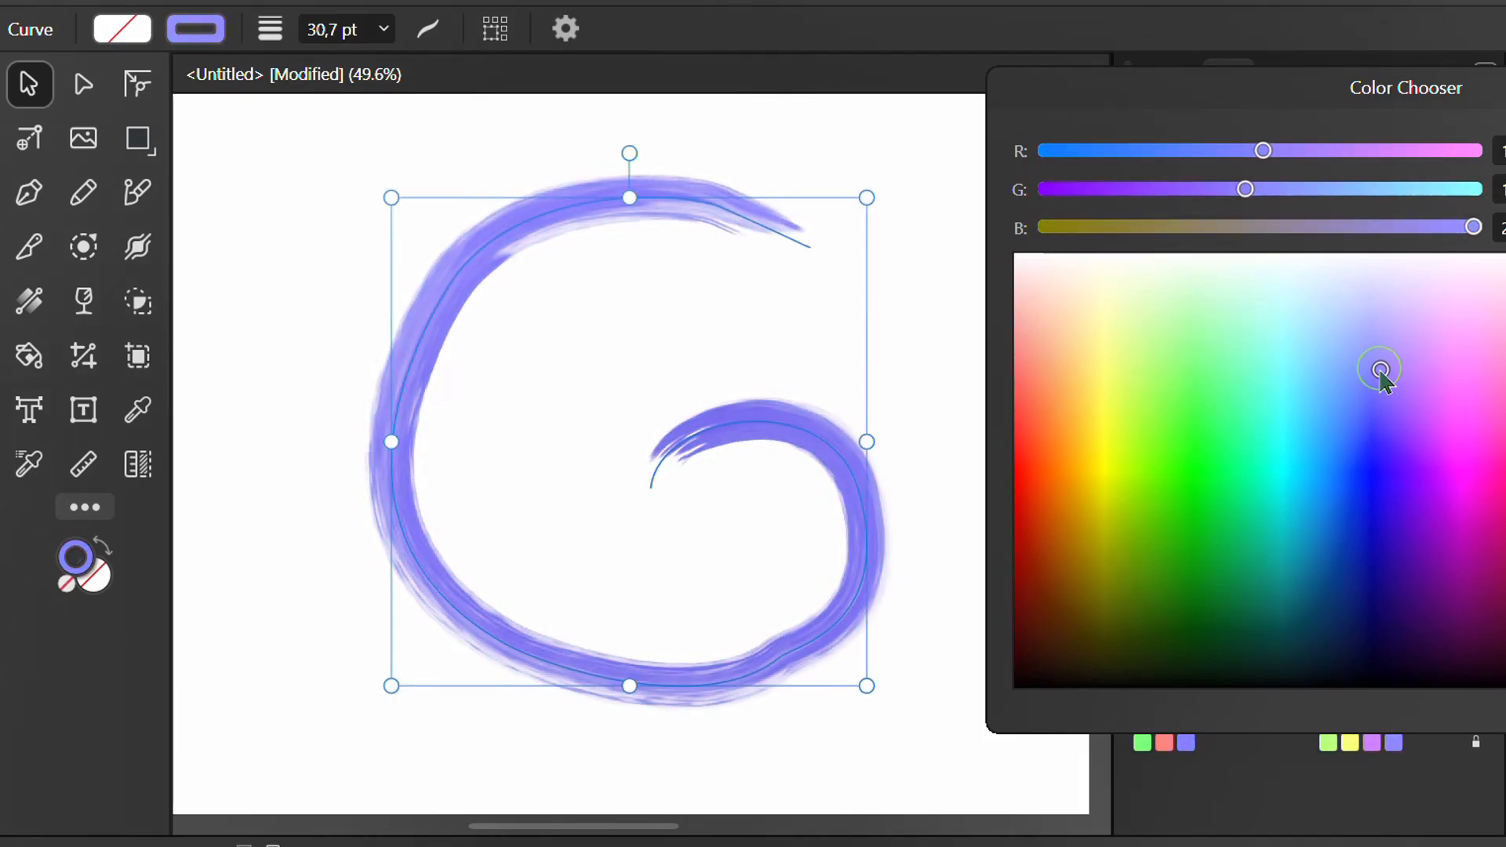
{"action": "key", "text": "Return"}
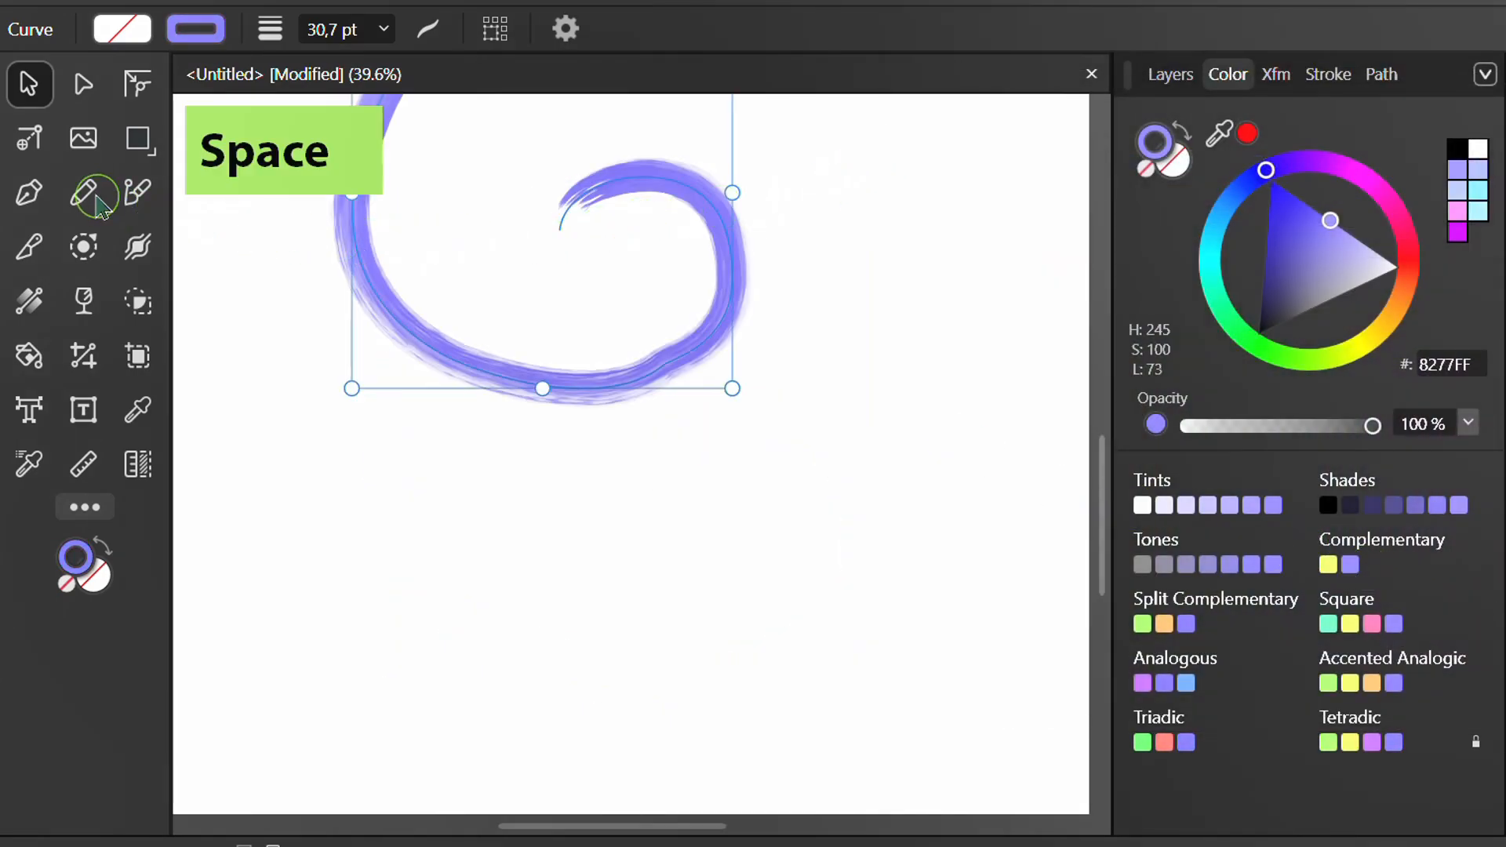
Paint the word "Water" below the G-shaped curve with the Path Brush Tool at 128 px, and finish with the Move Tool active.
{"action": "left_click", "coordinate": [138, 192]}
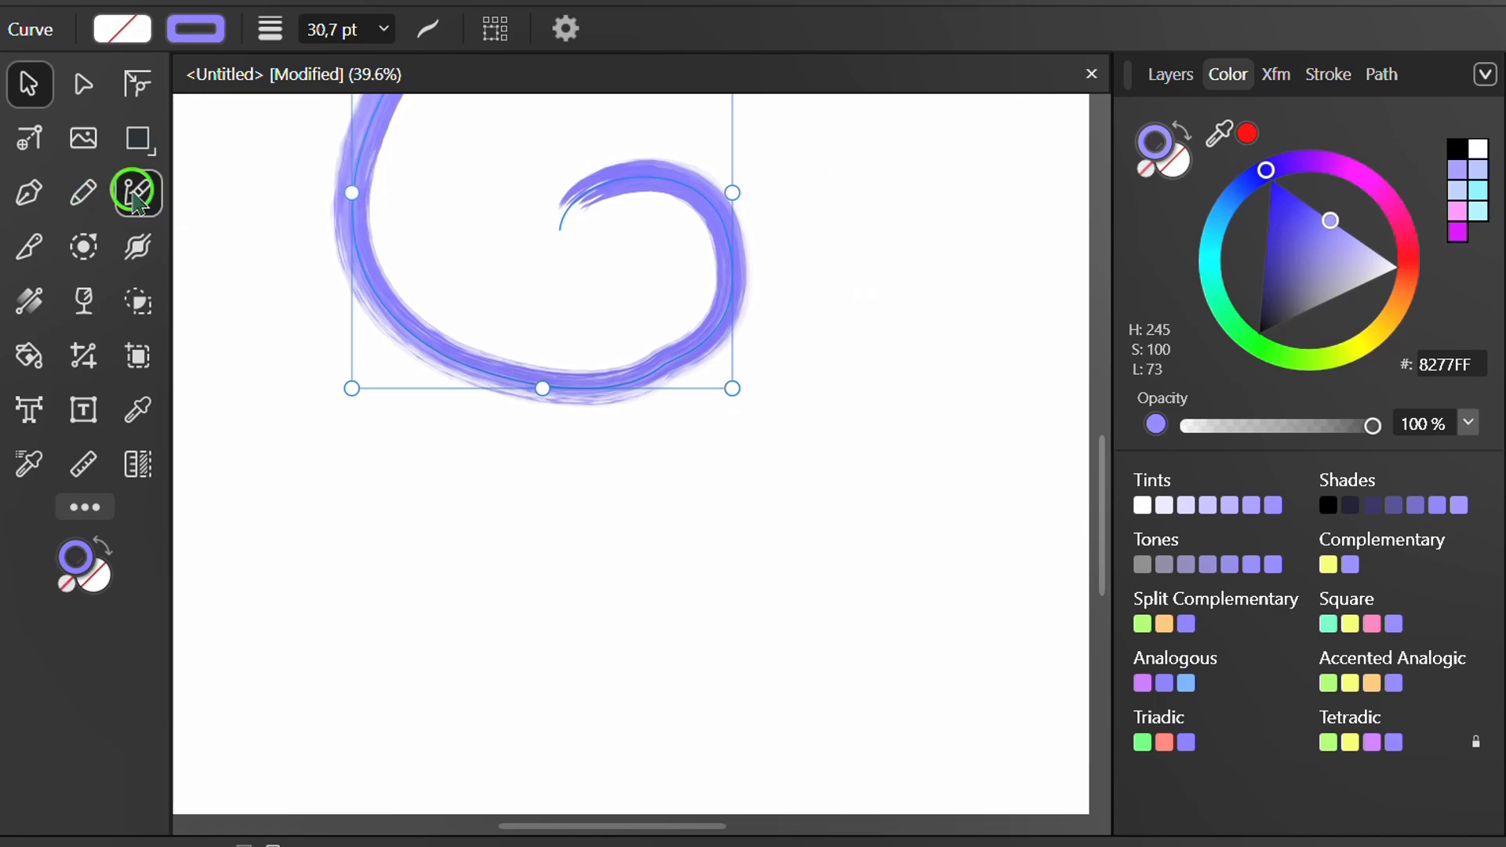
{"action": "mouse_move", "coordinate": [369, 475]}
{"action": "left_mouse_down"}
{"action": "mouse_move", "coordinate": [456, 546]}
{"action": "mouse_move", "coordinate": [502, 451]}
{"action": "left_mouse_up"}
{"action": "mouse_move", "coordinate": [600, 540]}
{"action": "left_mouse_down"}
{"action": "mouse_move", "coordinate": [571, 582]}
{"action": "mouse_move", "coordinate": [701, 471]}
{"action": "mouse_move", "coordinate": [773, 502]}
{"action": "mouse_move", "coordinate": [794, 562]}
{"action": "mouse_move", "coordinate": [982, 488]}
{"action": "left_mouse_up"}
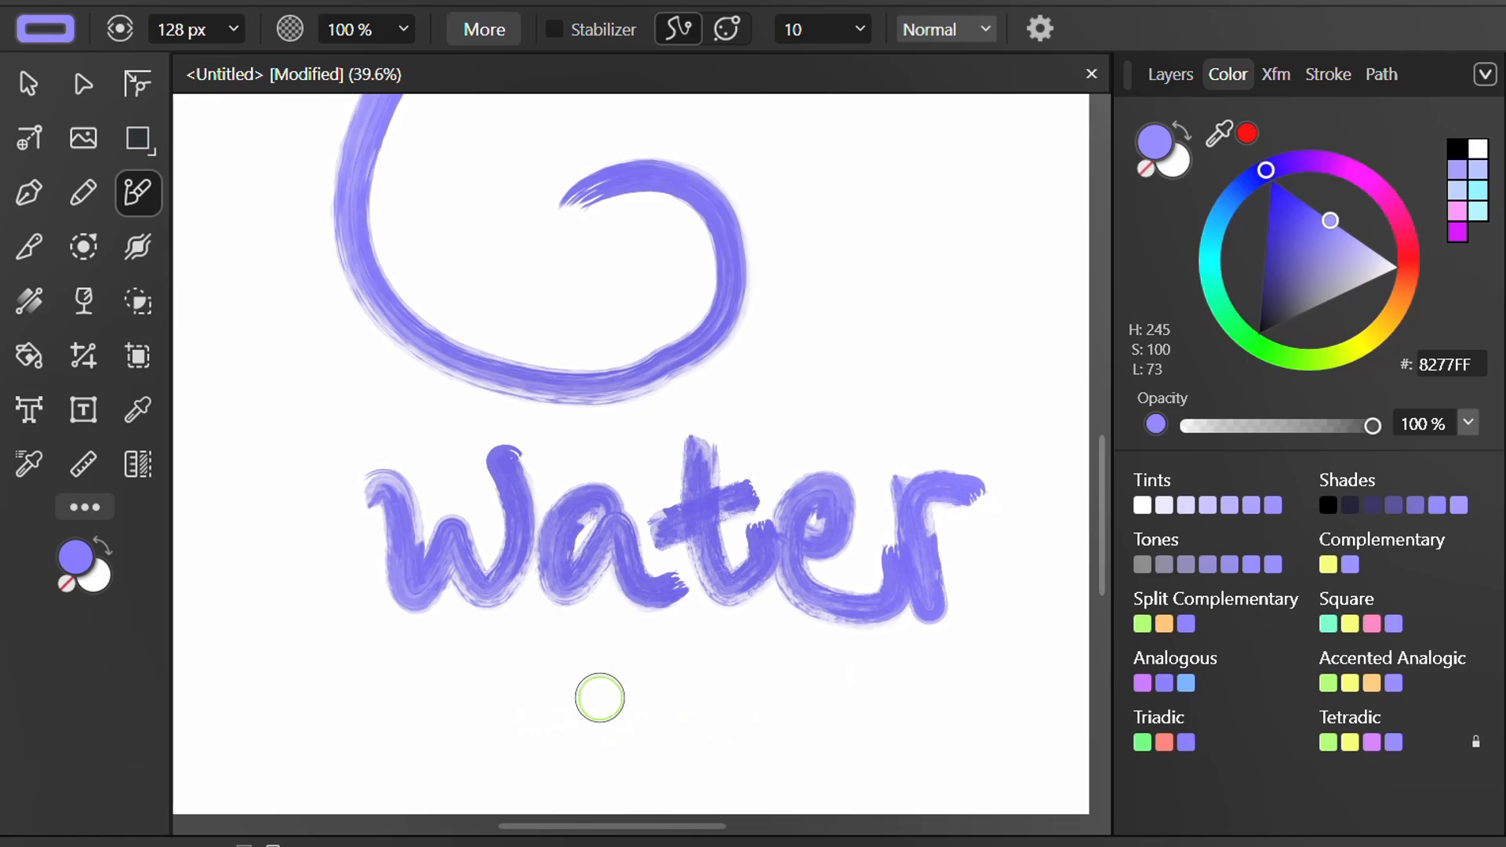
{"action": "key", "text": "v"}
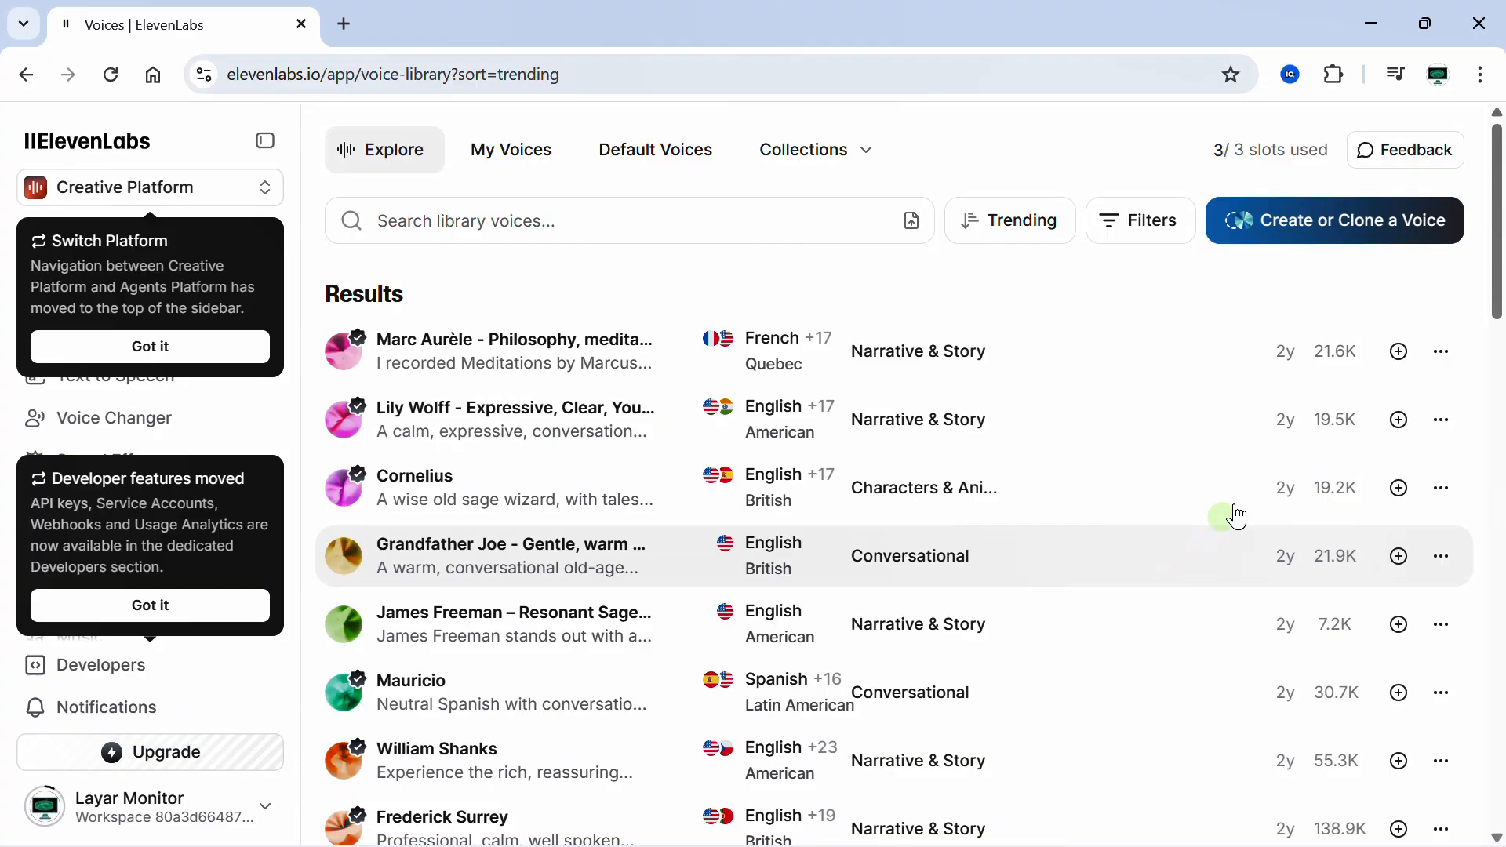
{"action": "left_click_drag", "start_coordinate": [1501, 236], "coordinate": [1499, 740]}
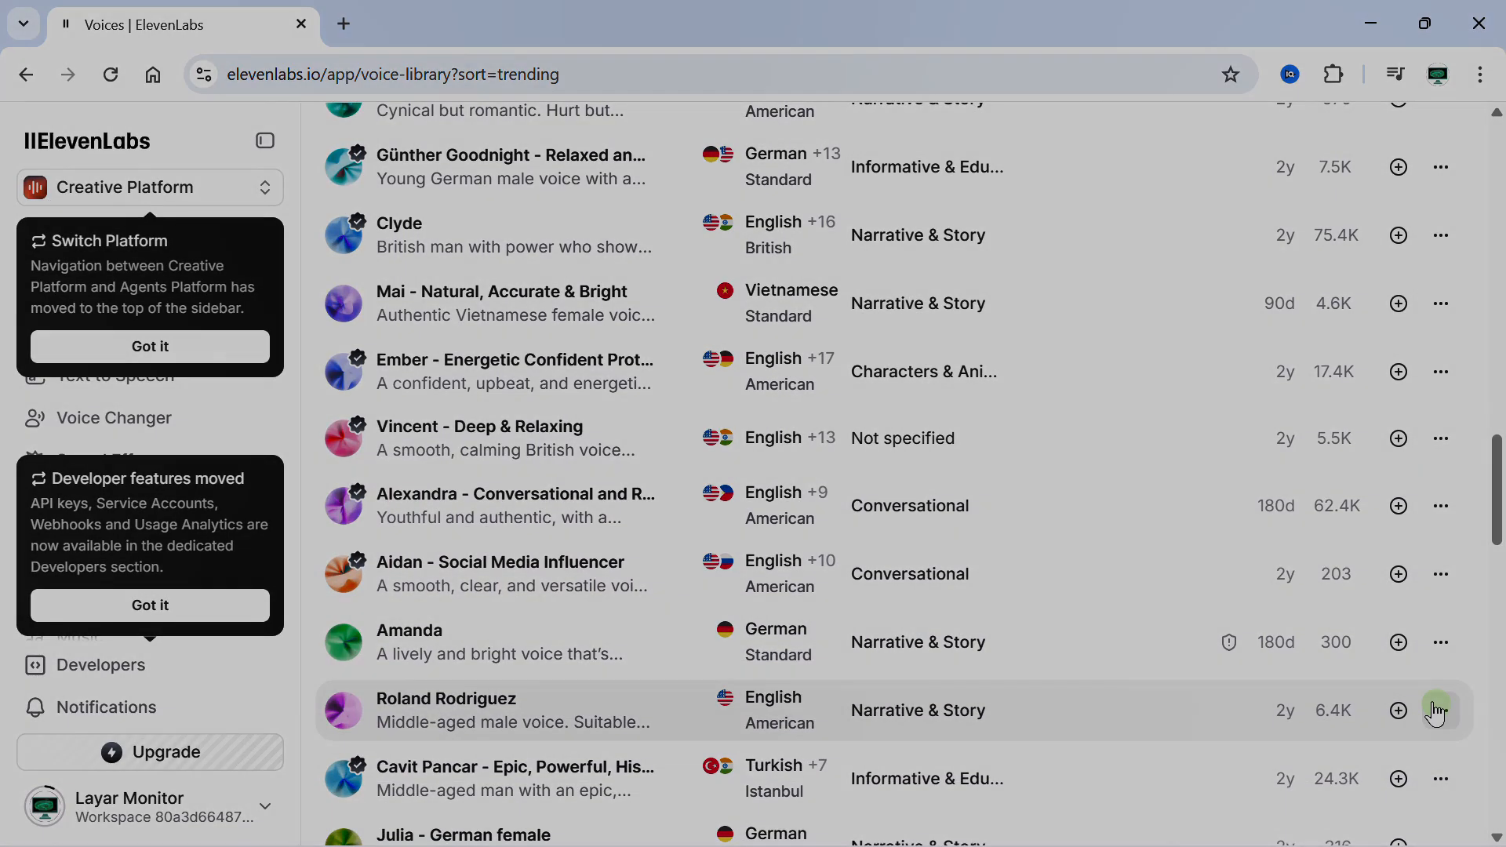